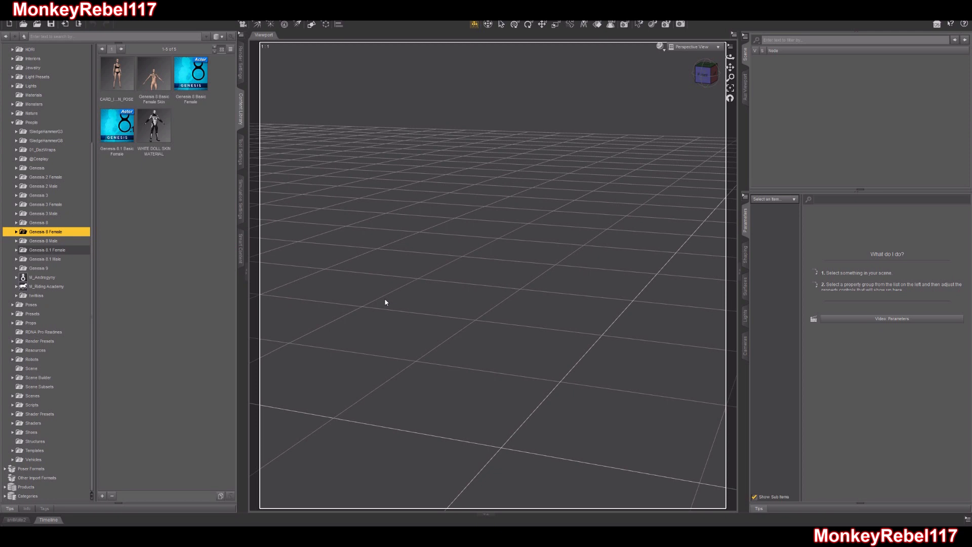
{"action": "left_click", "coordinate": [324, 325]}
{"action": "left_click", "coordinate": [72, 224]}
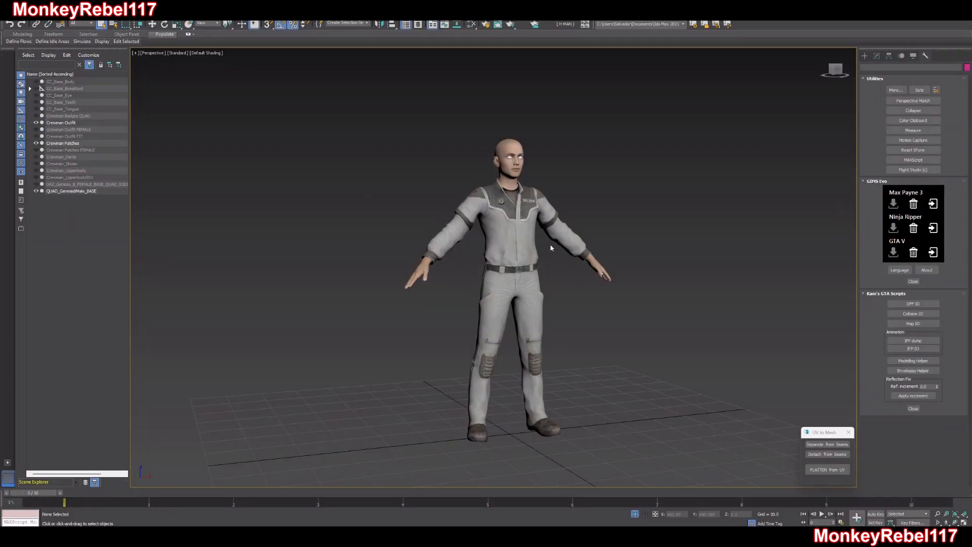
Switch to 3ds Max, select the Crewman Outfit mesh and examine its chest and collar up close
{"action": "left_click", "coordinate": [546, 269]}
{"action": "middle_click_drag", "start_coordinate": [680, 338], "coordinate": [667, 327]}
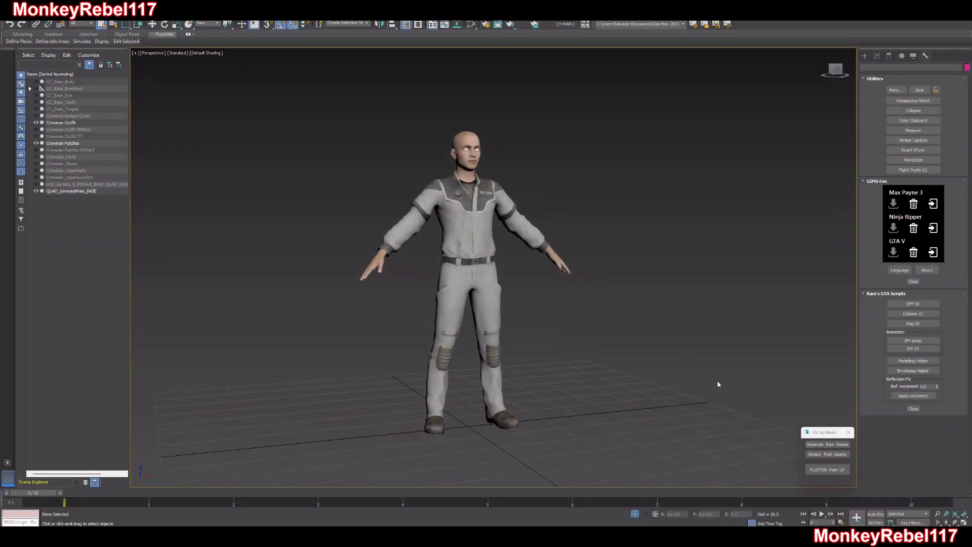
{"action": "left_click", "coordinate": [483, 263]}
{"action": "scroll", "coordinate": [488, 243], "scroll_direction": "up", "scroll_amount": 5}
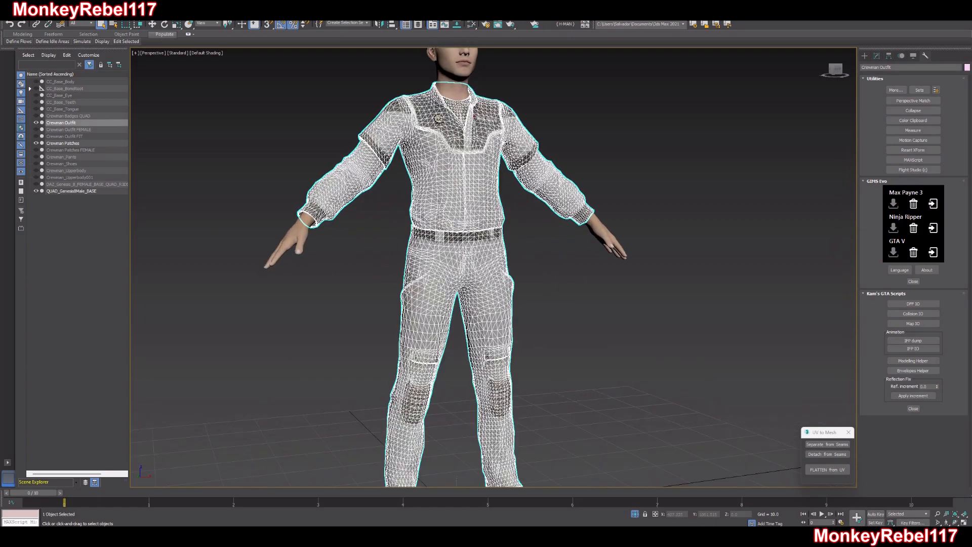
{"action": "mouse_move", "coordinate": [492, 229]}
{"action": "middle_mouse_down", "text": "alt"}
{"action": "mouse_move", "coordinate": [601, 233]}
{"action": "mouse_move", "coordinate": [477, 226]}
{"action": "middle_mouse_up", "text": "alt"}
{"action": "middle_click_drag", "start_coordinate": [477, 226], "coordinate": [489, 344]}
{"action": "scroll", "coordinate": [486, 314], "scroll_direction": "up", "scroll_amount": 8}
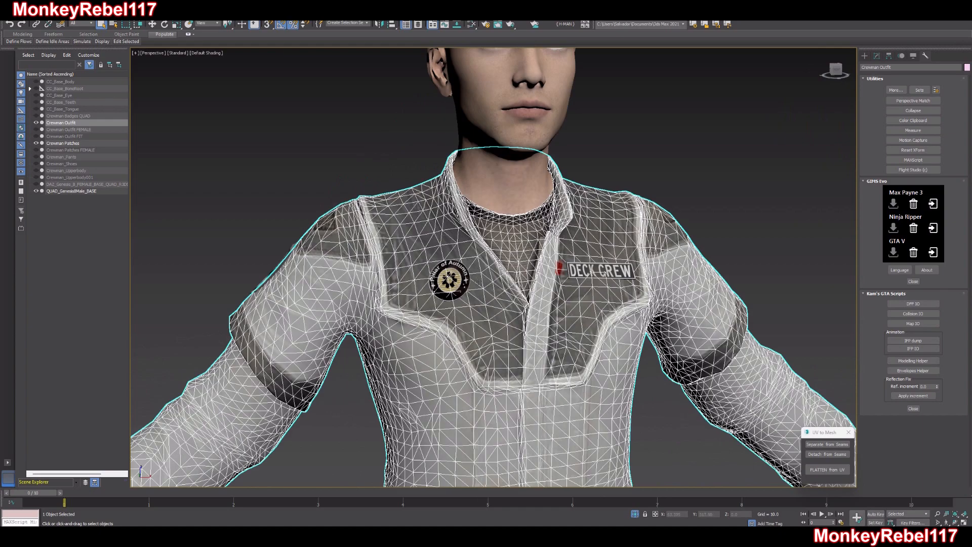
Select the Crewman Patches mesh and examine how the patches sit on the outfit
{"action": "left_click", "coordinate": [465, 281]}
{"action": "middle_click_drag", "start_coordinate": [465, 281], "coordinate": [509, 274], "text": "alt"}
{"action": "scroll", "coordinate": [489, 272], "scroll_direction": "up", "scroll_amount": 5}
{"action": "scroll", "coordinate": [448, 276], "scroll_direction": "down", "scroll_amount": 10}
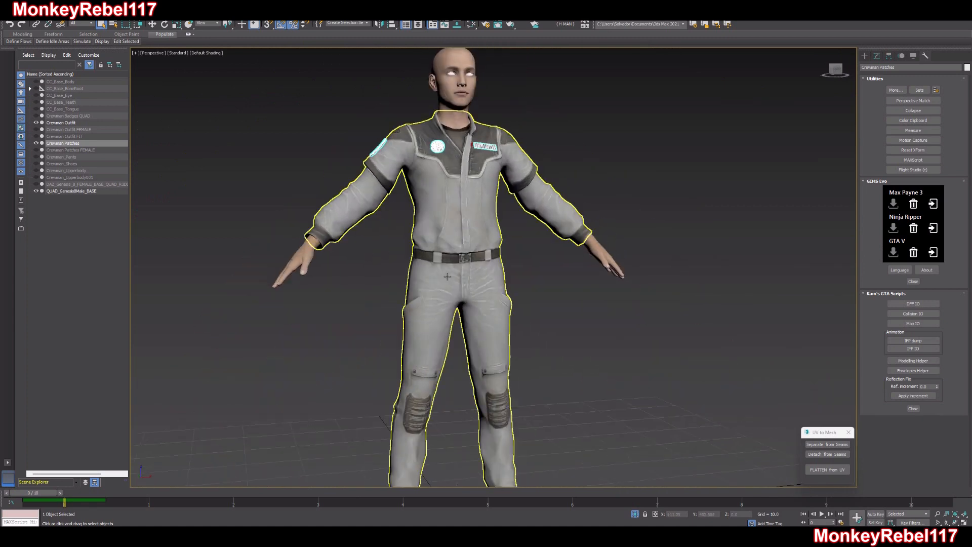
{"action": "middle_click_drag", "start_coordinate": [448, 276], "coordinate": [463, 263], "text": "alt"}
{"action": "scroll", "coordinate": [452, 273], "scroll_direction": "down", "scroll_amount": 4}
{"action": "scroll", "coordinate": [458, 268], "scroll_direction": "up", "scroll_amount": 1}
Select the Crewman Outfit and examine the full suit mesh, finishing with nothing selected
{"action": "left_click", "coordinate": [464, 261]}
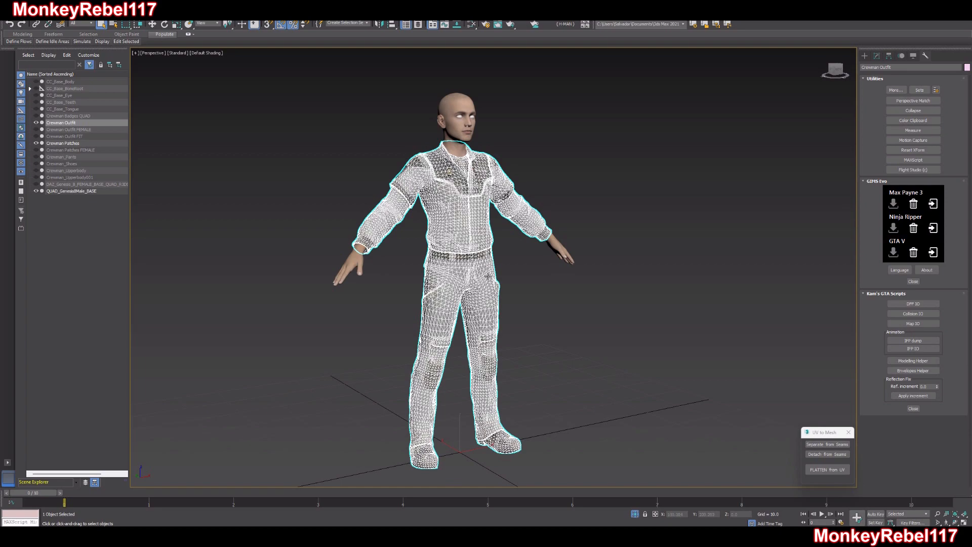
{"action": "scroll", "coordinate": [410, 237], "scroll_direction": "up", "scroll_amount": 4}
{"action": "middle_click_drag", "start_coordinate": [421, 238], "coordinate": [479, 239], "text": "alt"}
{"action": "scroll", "coordinate": [476, 240], "scroll_direction": "down", "scroll_amount": 4}
{"action": "middle_click_drag", "start_coordinate": [478, 239], "coordinate": [485, 263]}
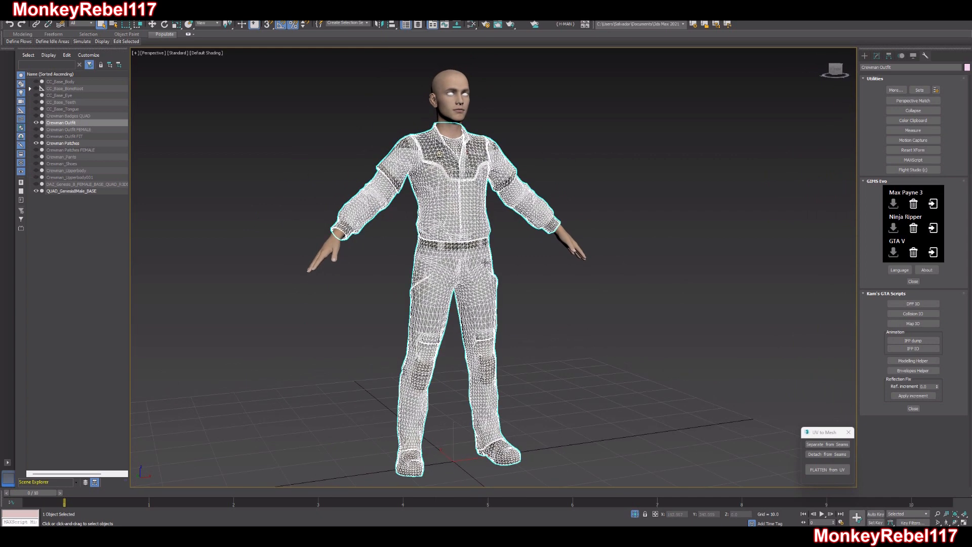
{"action": "left_click", "coordinate": [559, 274]}
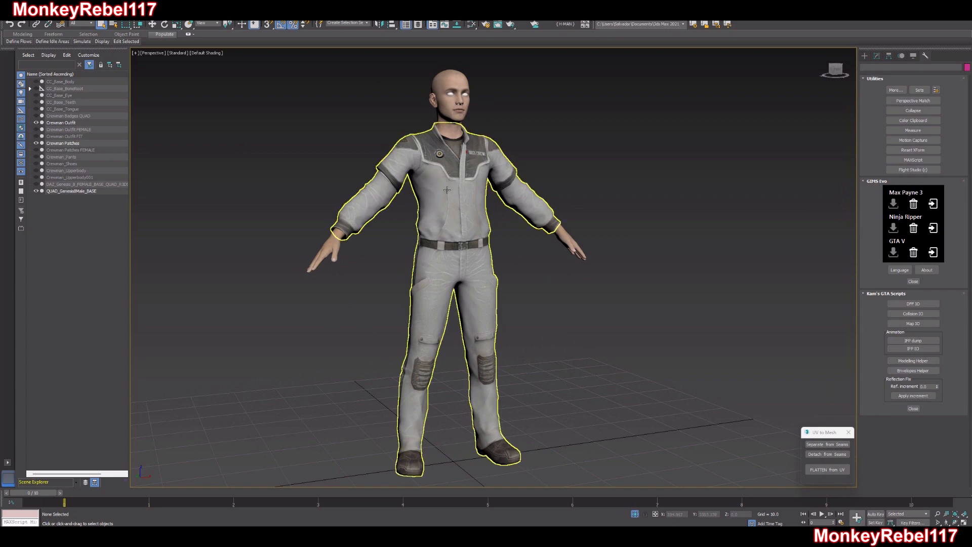
Start element-level editing on the Crewman Outfit and turn off soft selection
{"action": "left_click", "coordinate": [468, 191]}
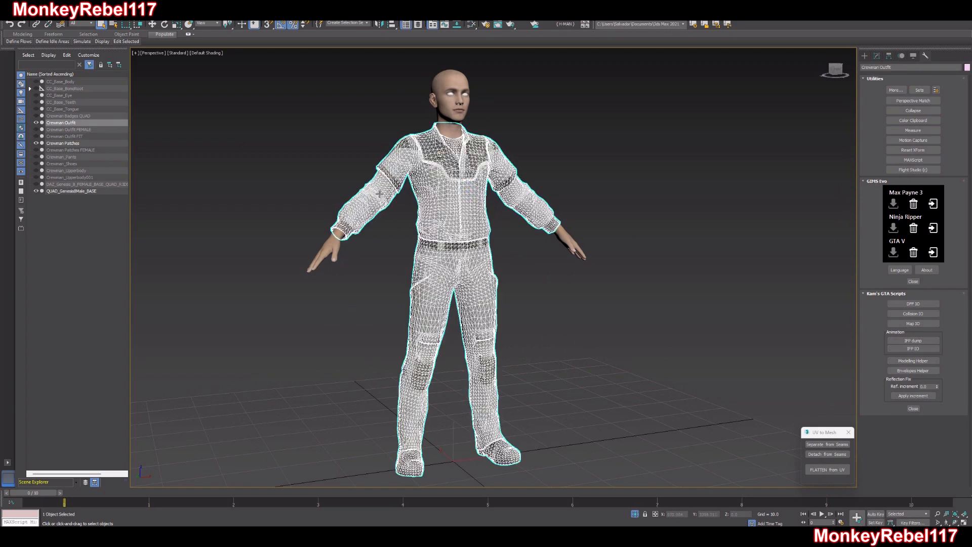
{"action": "left_click", "coordinate": [876, 55]}
{"action": "left_click", "coordinate": [931, 180]}
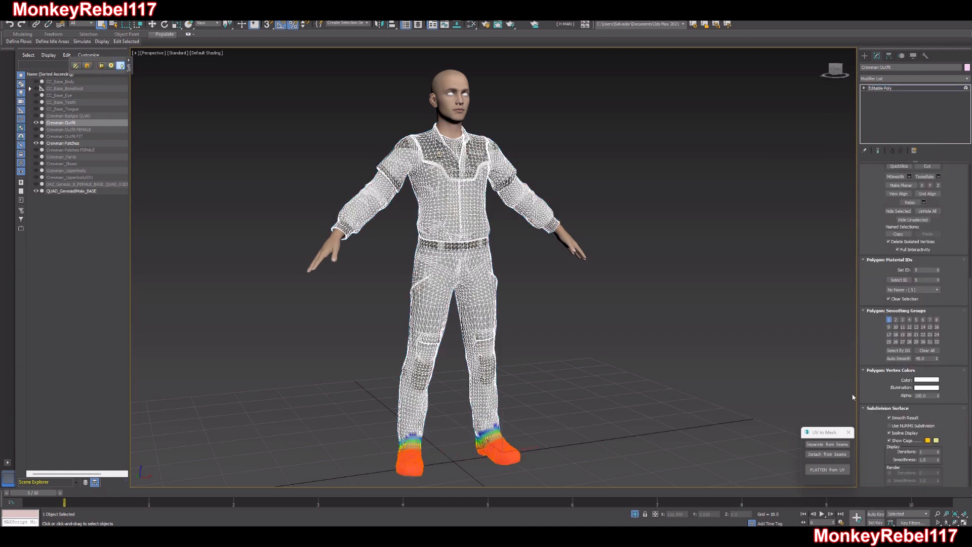
{"action": "scroll", "coordinate": [881, 304], "scroll_direction": "up", "scroll_amount": 5}
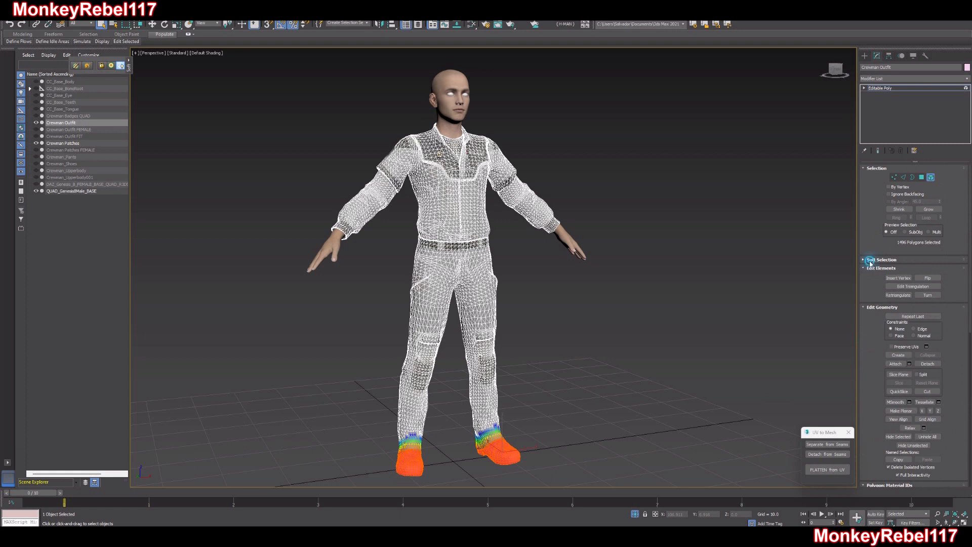
{"action": "left_click", "coordinate": [869, 260]}
{"action": "left_click", "coordinate": [892, 272]}
{"action": "left_click", "coordinate": [880, 259]}
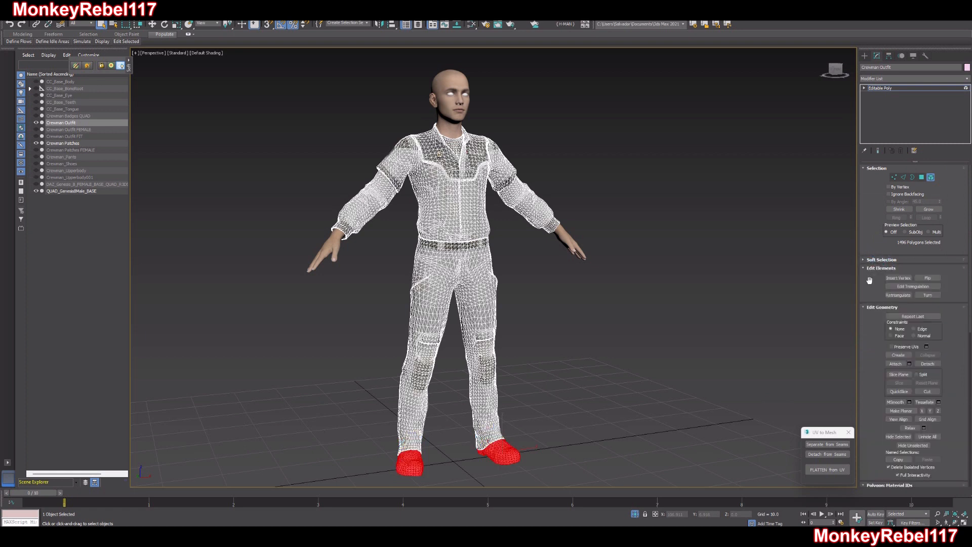
Select the outfit's polygons by material ID, going through IDs 1, 2 and 3 in turn
{"action": "scroll", "coordinate": [871, 274], "scroll_direction": "down", "scroll_amount": 5}
{"action": "left_click", "coordinate": [912, 330]}
{"action": "left_click", "coordinate": [916, 340]}
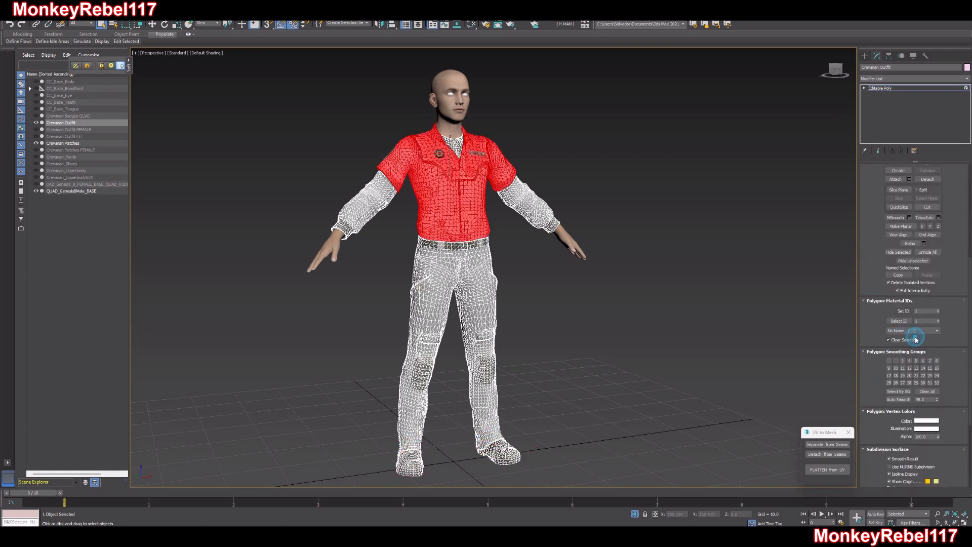
{"action": "left_click", "coordinate": [925, 331]}
{"action": "left_click", "coordinate": [926, 337]}
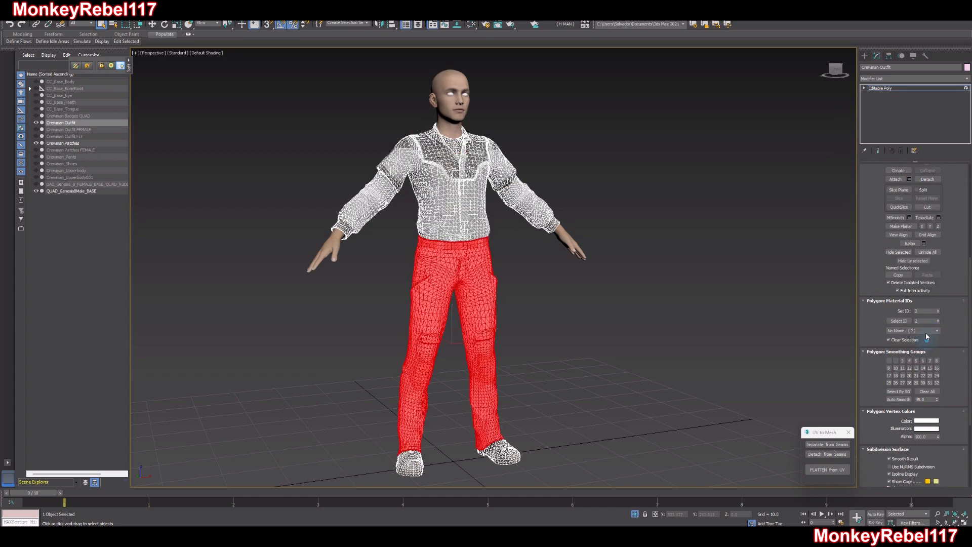
{"action": "left_click", "coordinate": [926, 332]}
{"action": "left_click", "coordinate": [923, 343]}
{"action": "left_click", "coordinate": [923, 331]}
{"action": "left_click", "coordinate": [920, 348]}
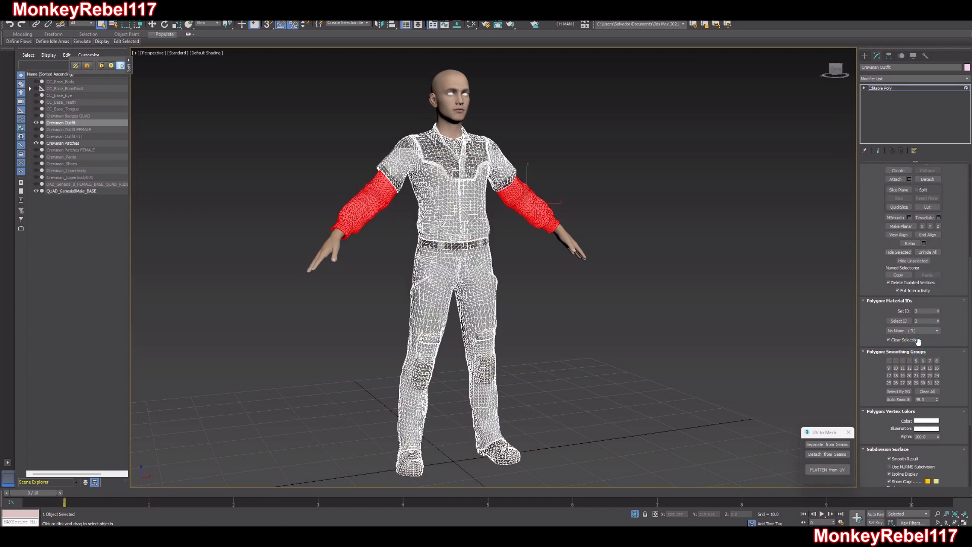
Select the outfit's polygons with material IDs 4 and 5 in turn, finishing with element editing closed and the outfit deselected
{"action": "left_click", "coordinate": [923, 331]}
{"action": "left_click", "coordinate": [921, 353]}
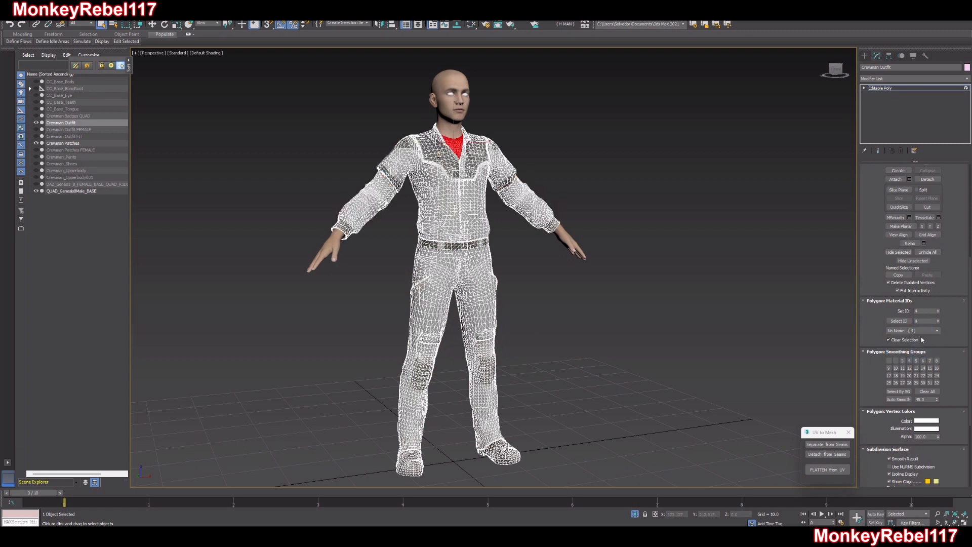
{"action": "left_click", "coordinate": [922, 330]}
{"action": "left_click", "coordinate": [919, 358]}
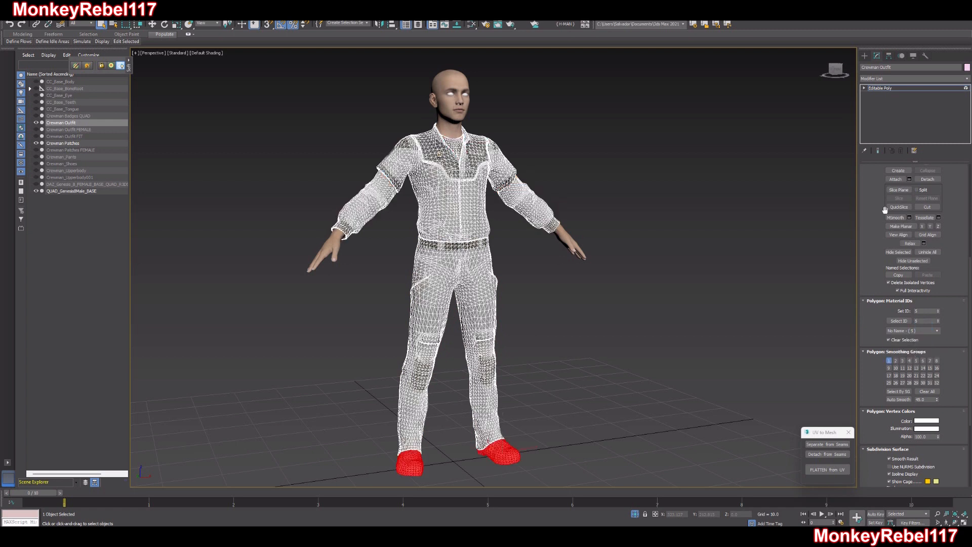
{"action": "scroll", "coordinate": [901, 223], "scroll_direction": "up", "scroll_amount": 4}
{"action": "left_click", "coordinate": [930, 178]}
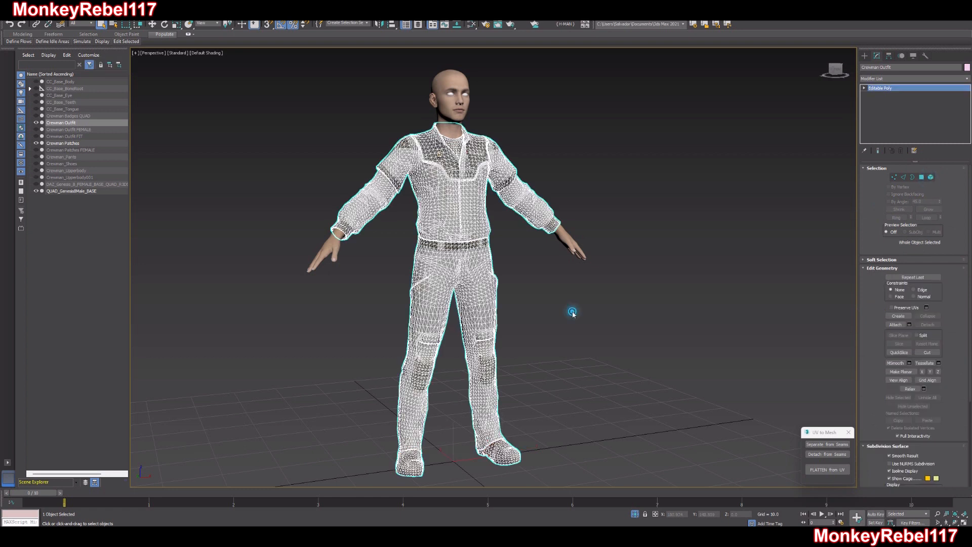
{"action": "left_click", "coordinate": [573, 315]}
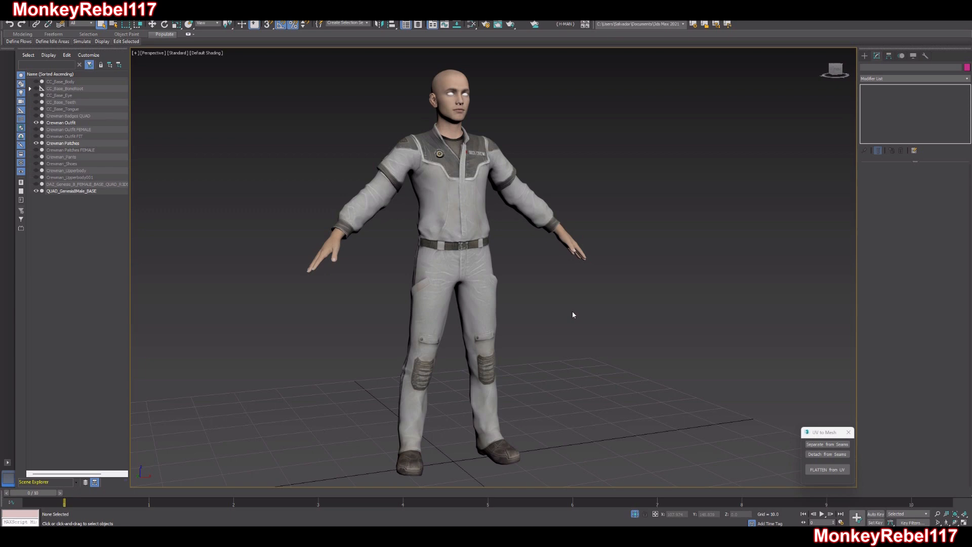
Start exporting only the selected Crewman Outfit and choose the Crewman folder as the destination
{"action": "left_click", "coordinate": [451, 269]}
{"action": "left_click", "coordinate": [451, 269]}
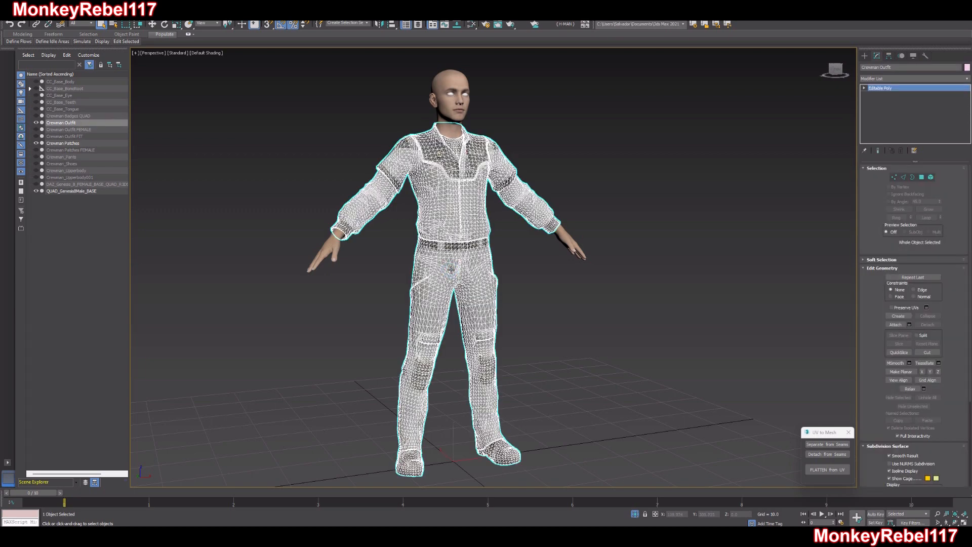
{"action": "left_click", "coordinate": [382, 255]}
{"action": "left_click", "coordinate": [414, 153]}
{"action": "left_click", "coordinate": [10, 23]}
{"action": "mouse_move", "coordinate": [55, 124]}
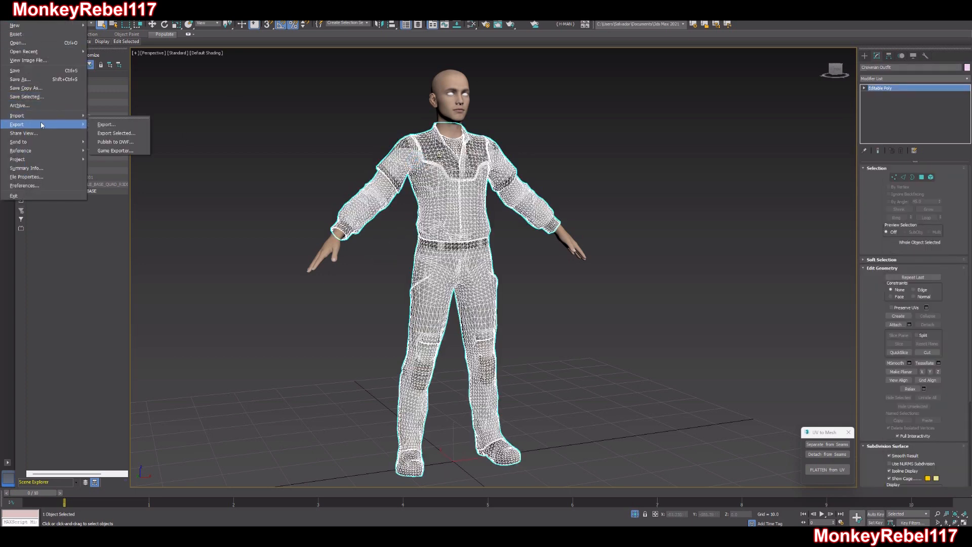
{"action": "left_click", "coordinate": [106, 133]}
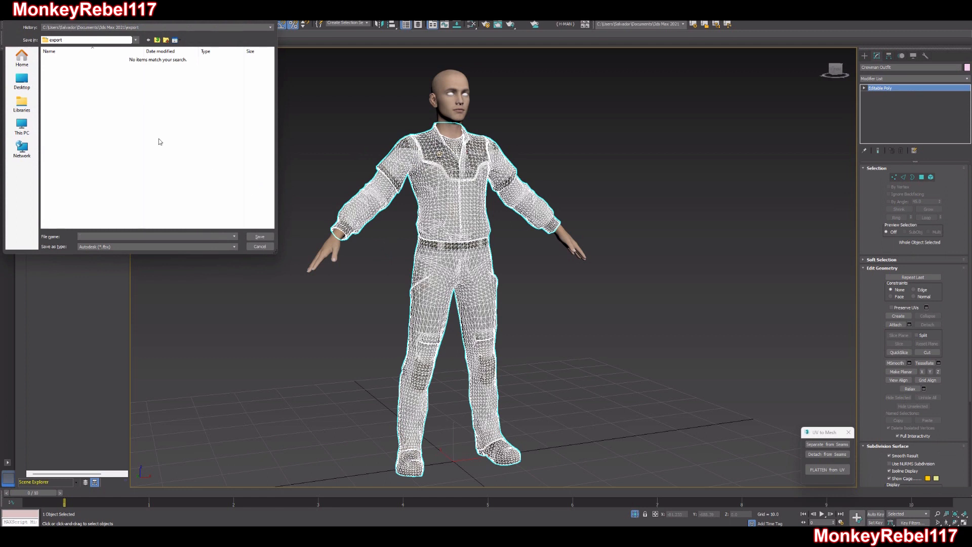
{"action": "left_click", "coordinate": [162, 28]}
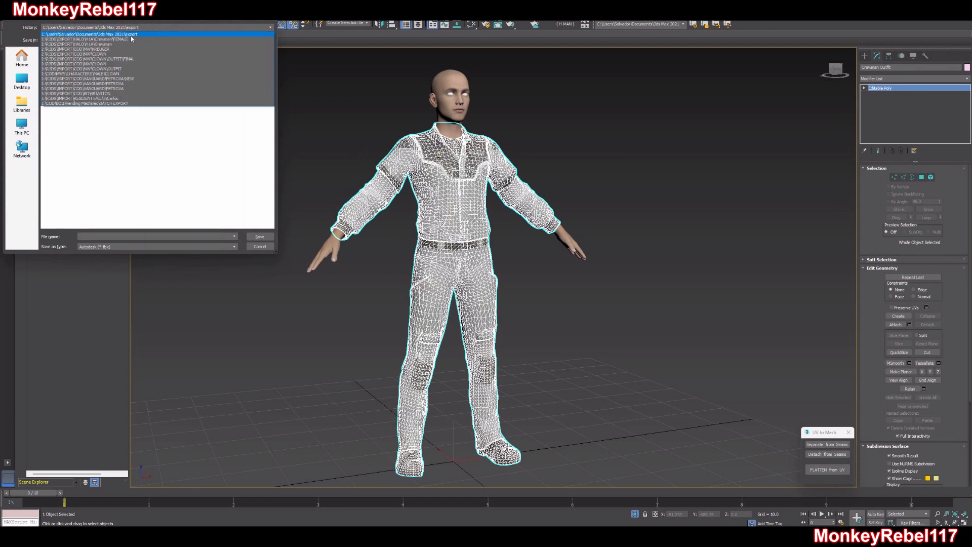
{"action": "left_click", "coordinate": [127, 36]}
{"action": "left_click", "coordinate": [138, 27]}
{"action": "left_click", "coordinate": [106, 141]}
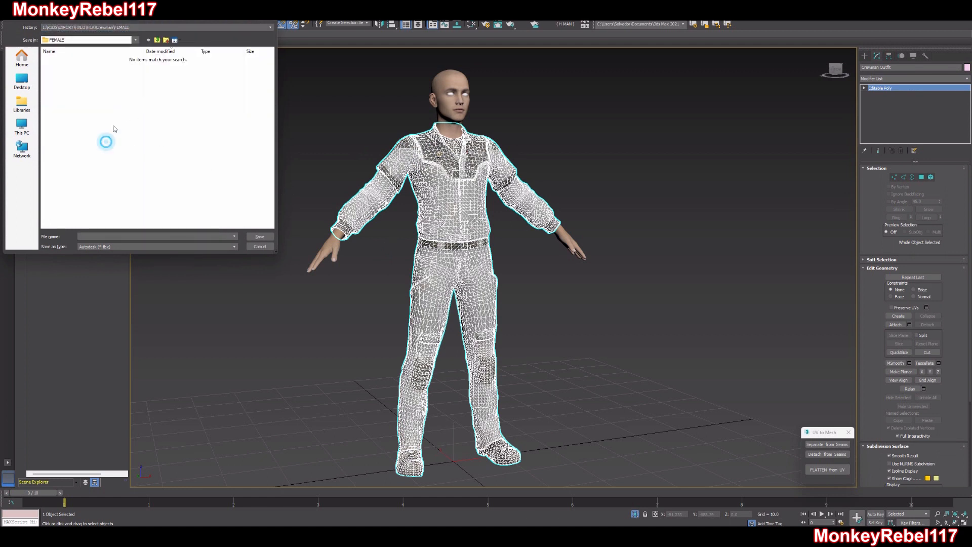
{"action": "left_click", "coordinate": [157, 37]}
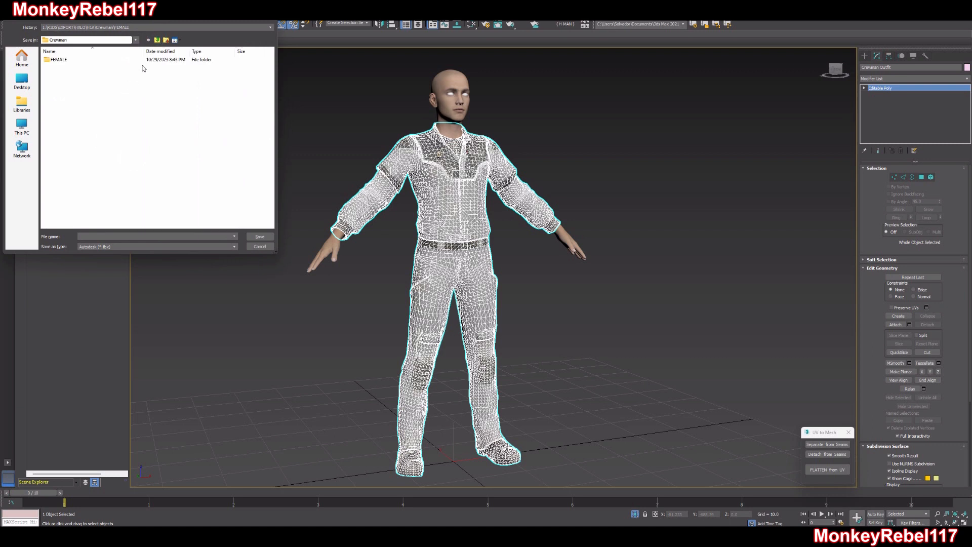
Set the export format to gw::OBJ-Exporter (*.obj), pick Crewman Outfit.obj as the target file and cancel the export
{"action": "left_click", "coordinate": [123, 247]}
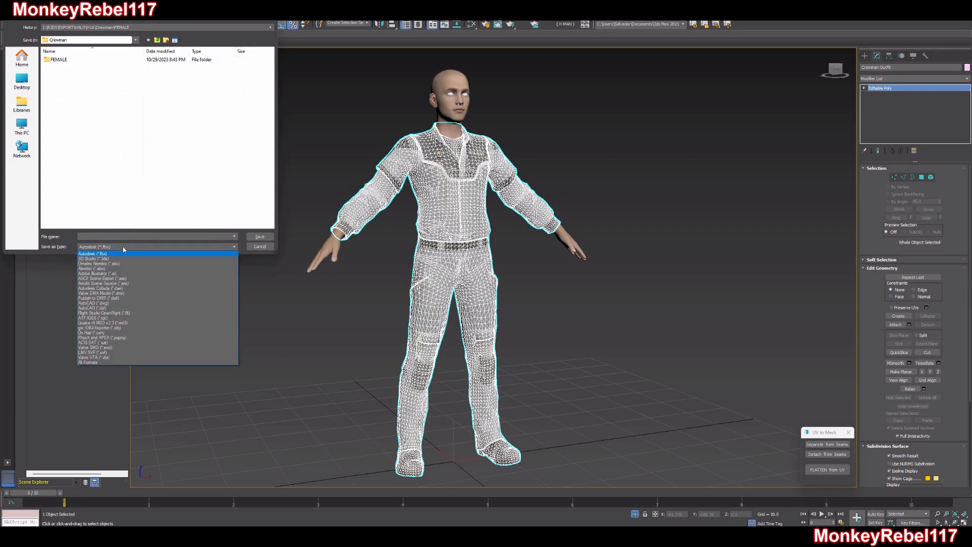
{"action": "left_click", "coordinate": [120, 329]}
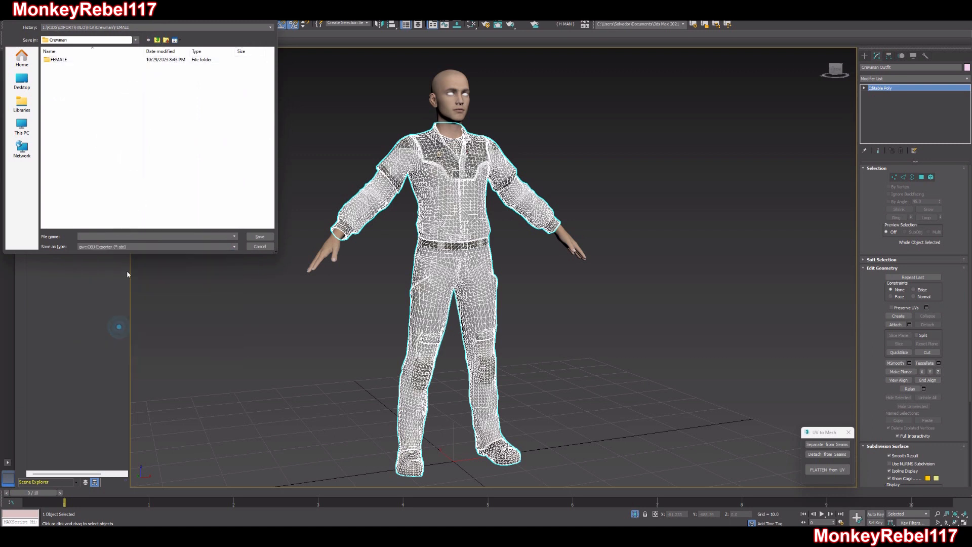
{"action": "left_click", "coordinate": [100, 76]}
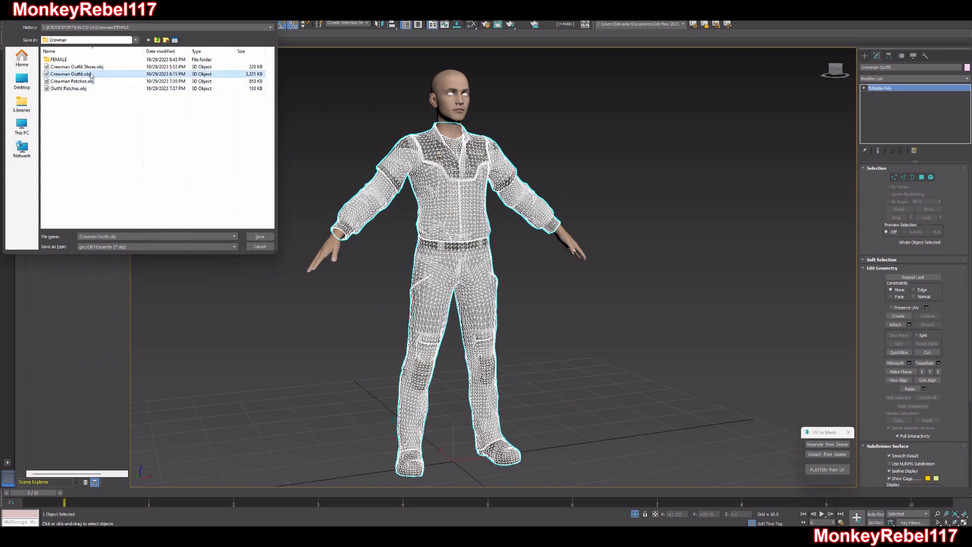
{"action": "left_click", "coordinate": [260, 246]}
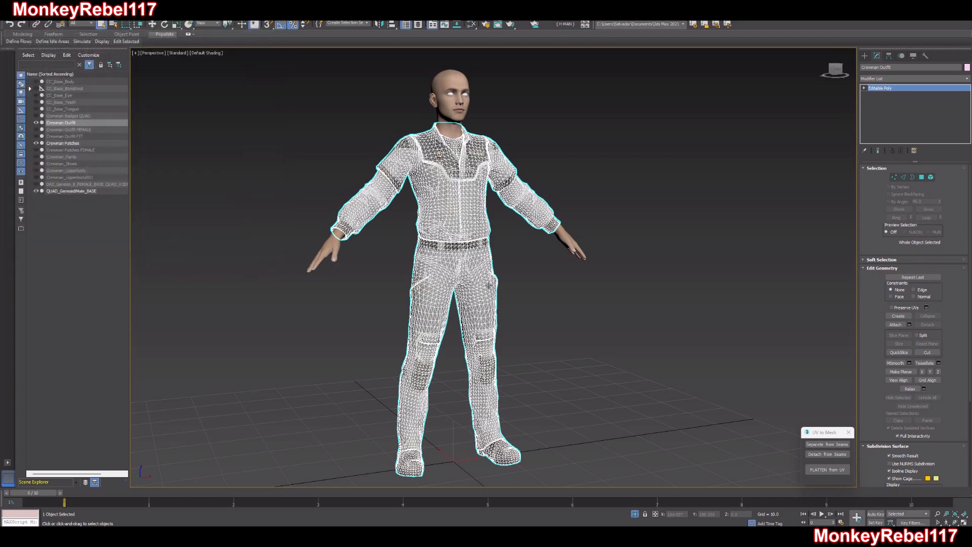
Switch to DAZ Studio, load Genesis 8 Basic Male from the Genesis 8 Male folder and turn the view around the figure
{"action": "left_click", "coordinate": [649, 413]}
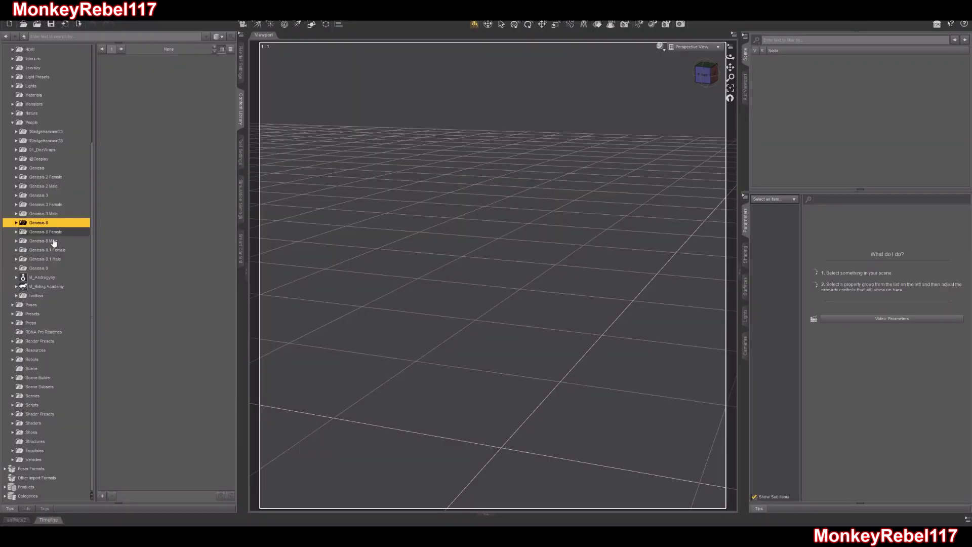
{"action": "left_click", "coordinate": [45, 240]}
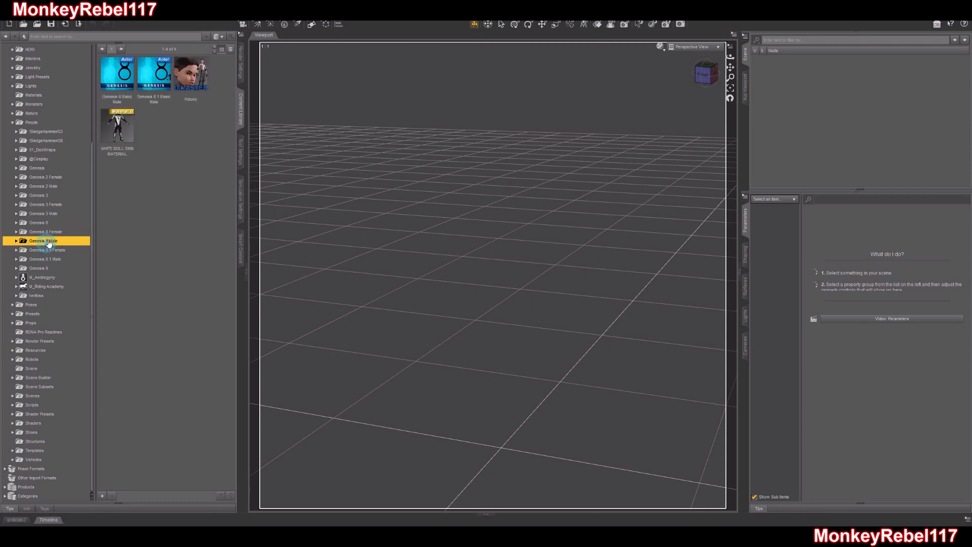
{"action": "double_click", "coordinate": [118, 81]}
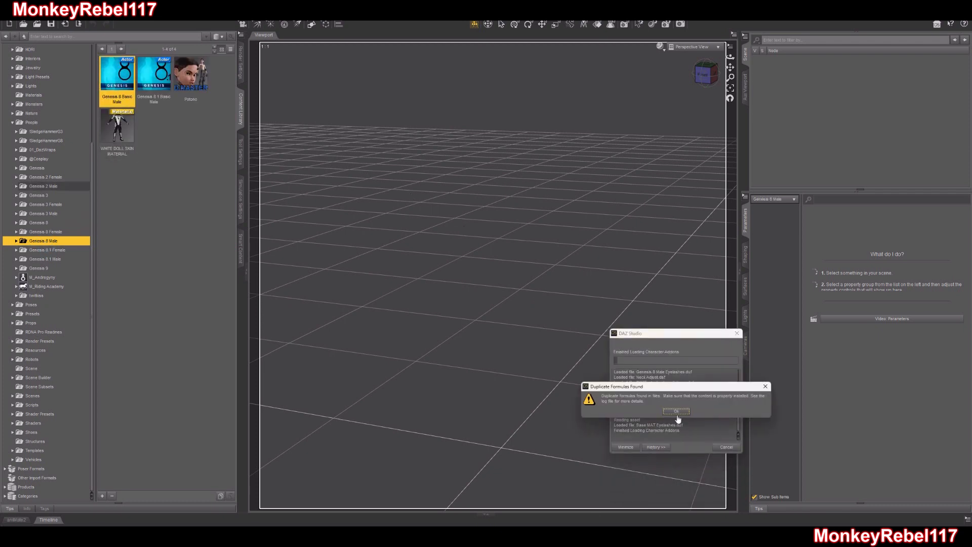
{"action": "left_click", "coordinate": [676, 412]}
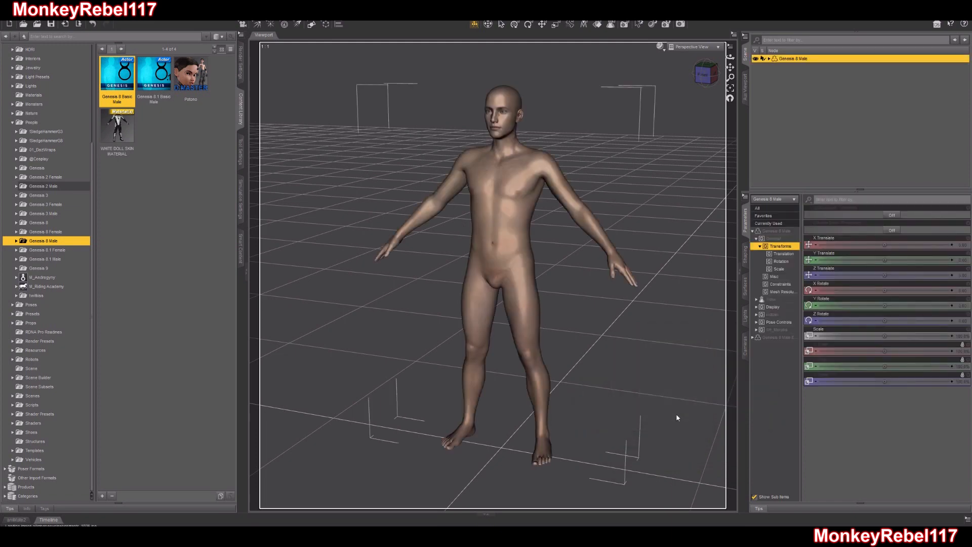
{"action": "left_click", "coordinate": [704, 75]}
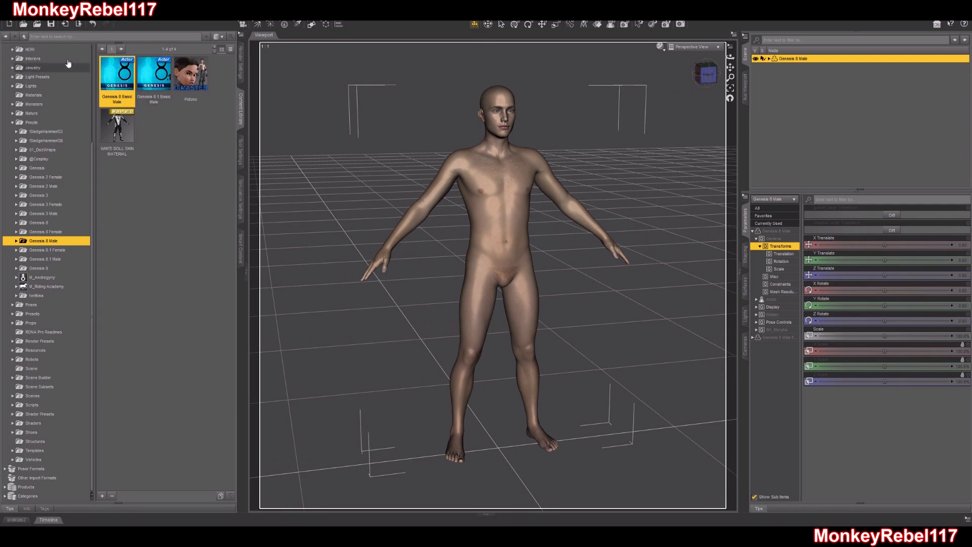
Import Crewman Outfit.obj from the Crewman folder and accept the OBJ import options
{"action": "left_click", "coordinate": [11, 16]}
{"action": "mouse_move", "coordinate": [24, 17]}
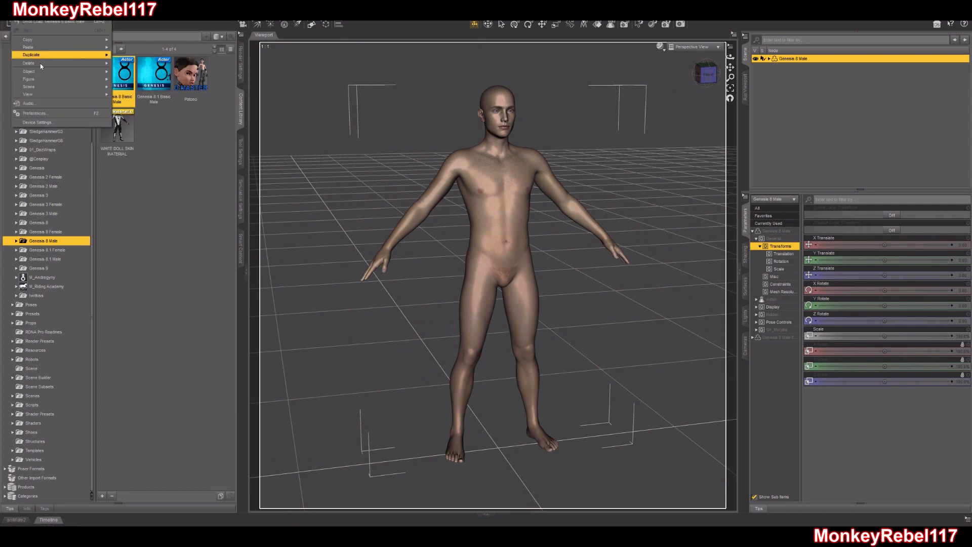
{"action": "mouse_move", "coordinate": [97, 79]}
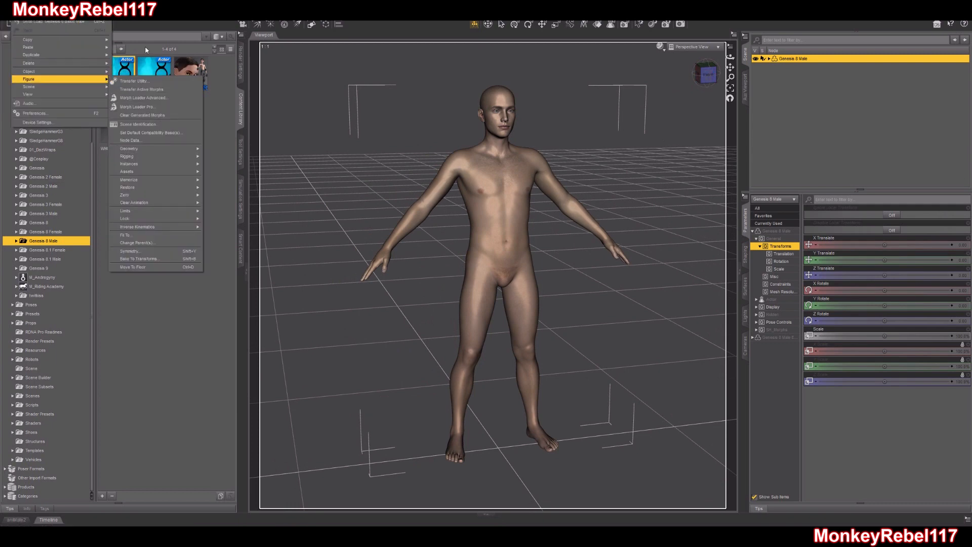
{"action": "left_click", "coordinate": [24, 16]}
{"action": "left_click", "coordinate": [67, 24]}
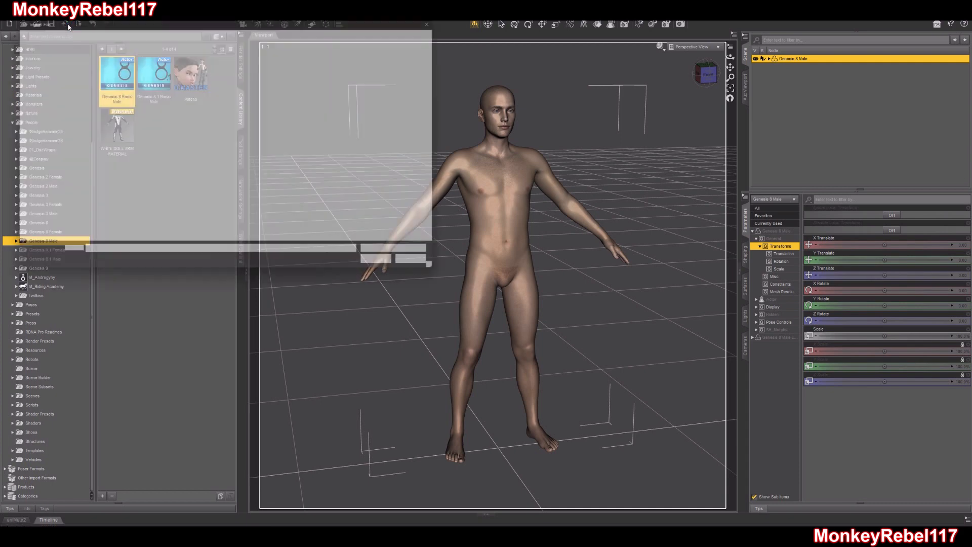
{"action": "left_click", "coordinate": [212, 30]}
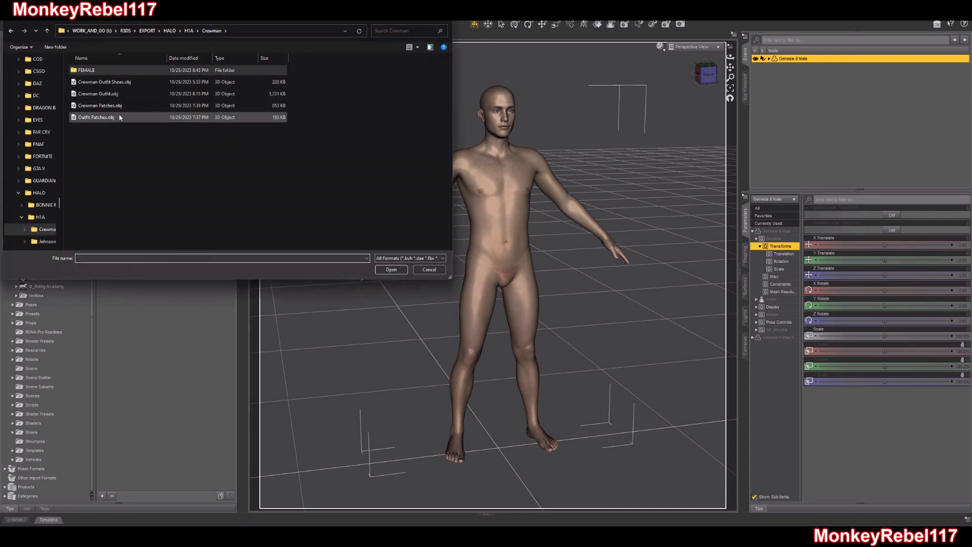
{"action": "left_click", "coordinate": [99, 93]}
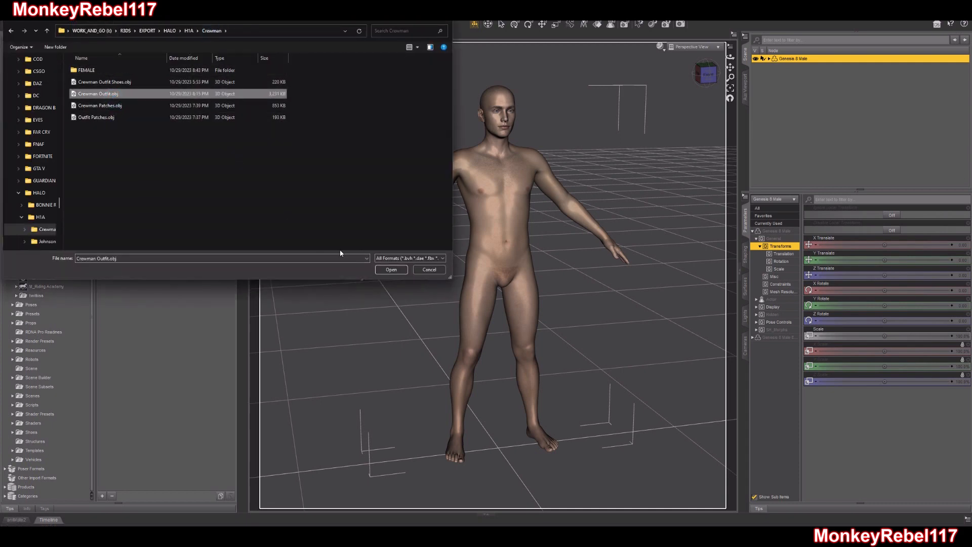
{"action": "left_click", "coordinate": [391, 269]}
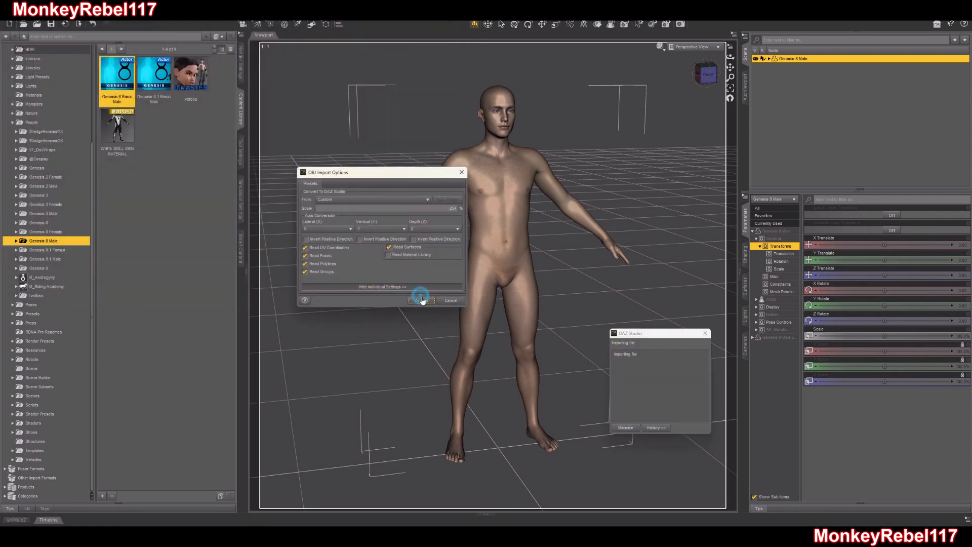
{"action": "left_click", "coordinate": [421, 299]}
Import Crewman Patches.obj from the Crewman folder with the same OBJ import options
{"action": "left_click", "coordinate": [65, 24]}
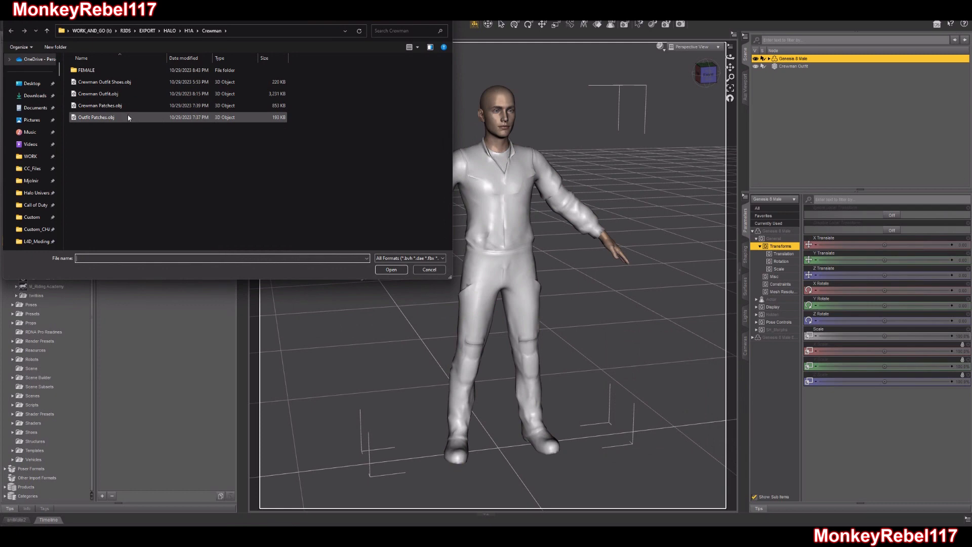
{"action": "left_click", "coordinate": [131, 94]}
{"action": "left_click", "coordinate": [120, 107]}
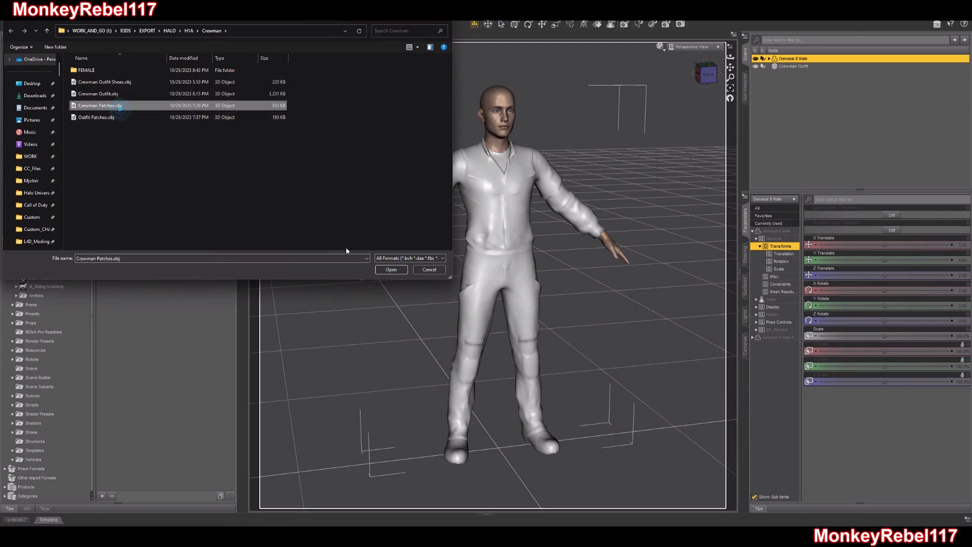
{"action": "left_click", "coordinate": [391, 270]}
{"action": "left_click", "coordinate": [435, 305]}
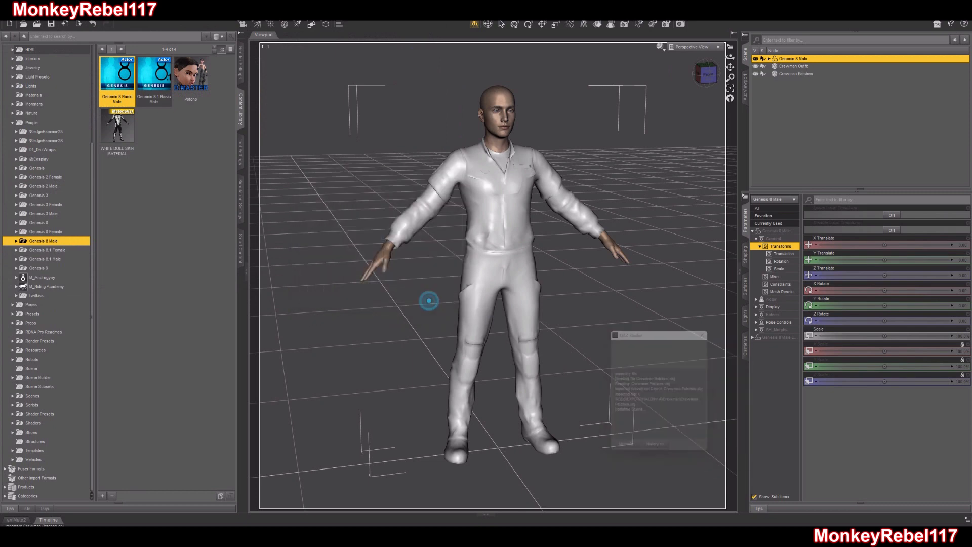
Load an outfit texture from the OUTFITS folder as the Base Color map of the Crewman Patches' Shirt surface
{"action": "left_click", "coordinate": [706, 75]}
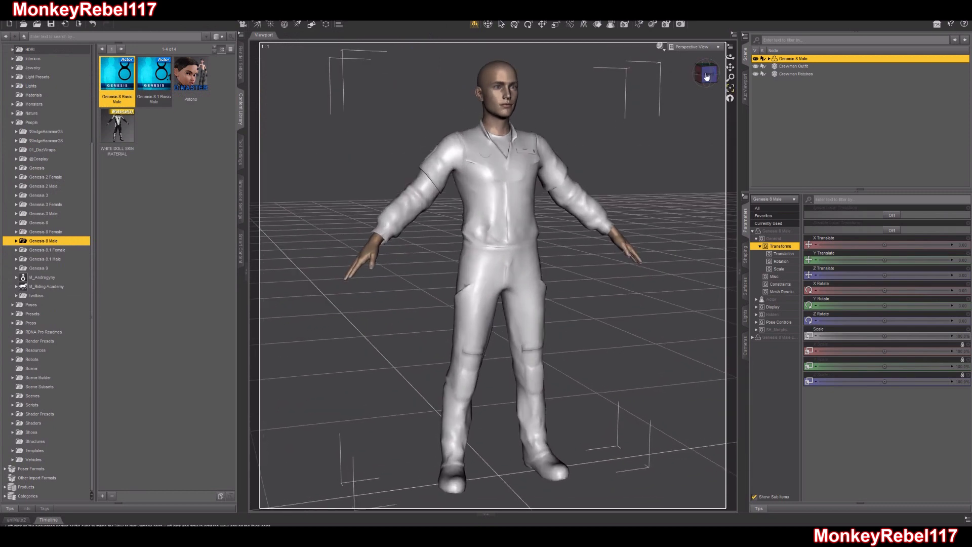
{"action": "left_click", "coordinate": [800, 74]}
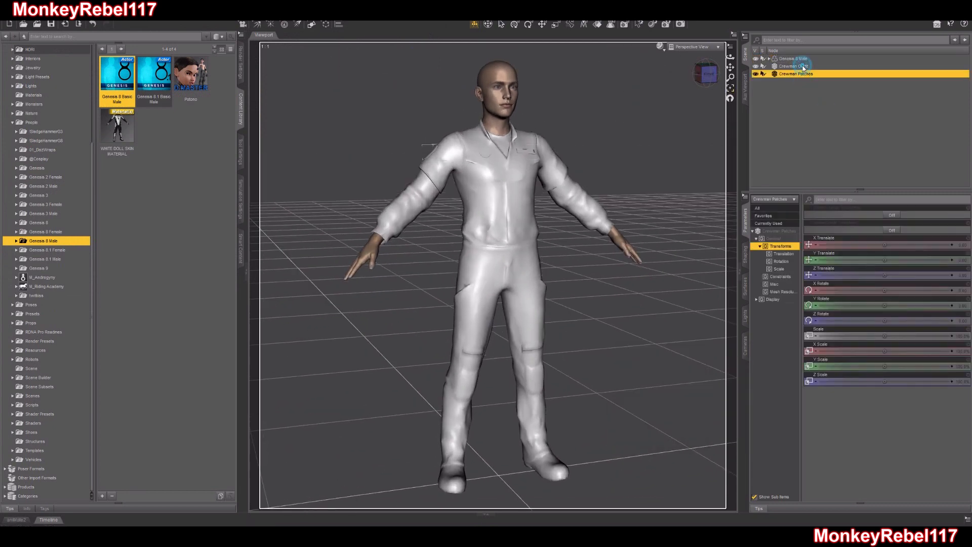
{"action": "left_click", "coordinate": [745, 286]}
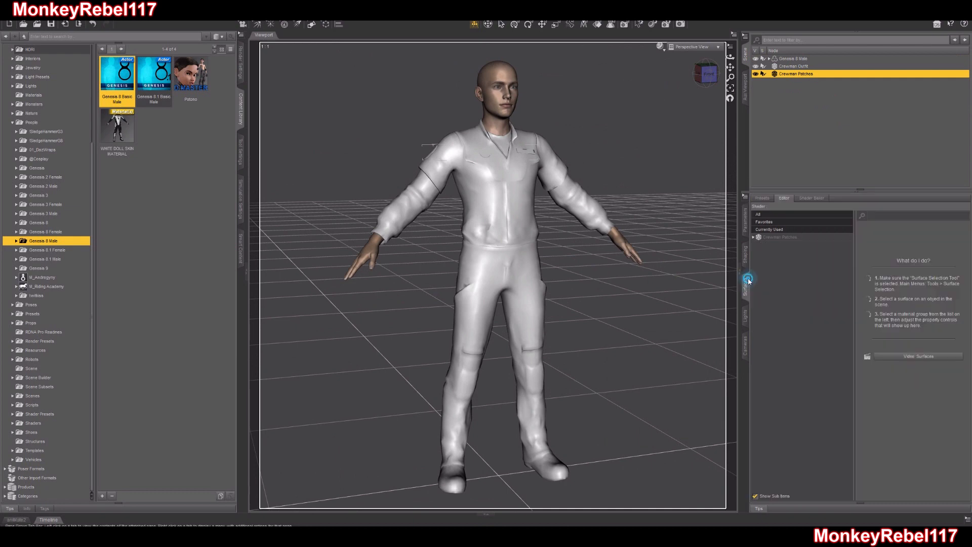
{"action": "left_click", "coordinate": [767, 238]}
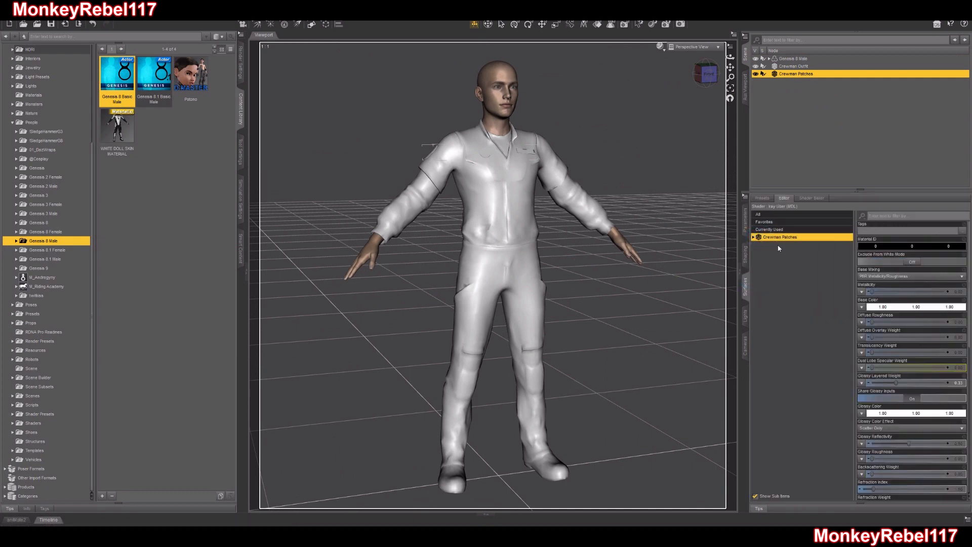
{"action": "left_click", "coordinate": [753, 237]}
{"action": "left_click", "coordinate": [771, 244]}
{"action": "left_click", "coordinate": [863, 307]}
{"action": "left_click", "coordinate": [872, 317]}
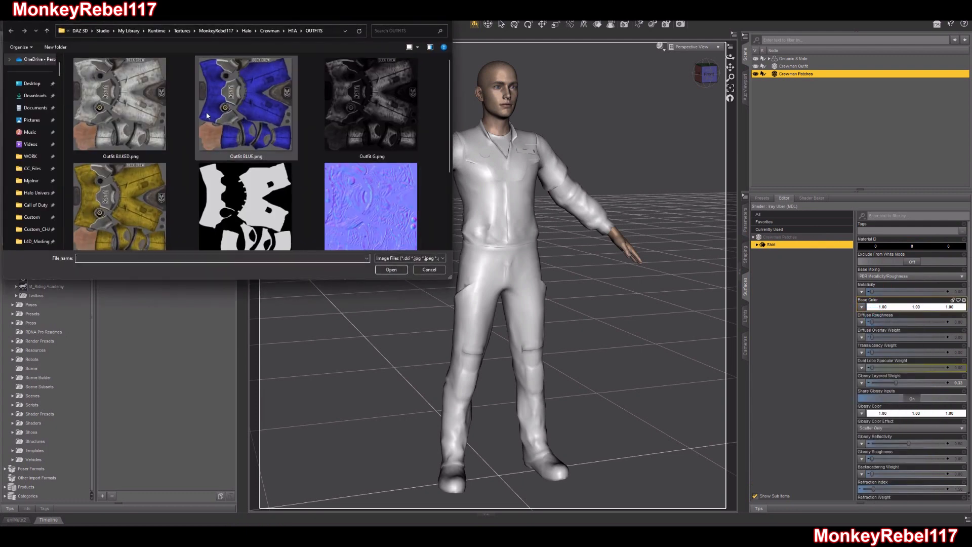
{"action": "scroll", "coordinate": [310, 172], "scroll_direction": "down", "scroll_amount": 3}
{"action": "left_click", "coordinate": [384, 202]}
{"action": "left_click", "coordinate": [391, 270]}
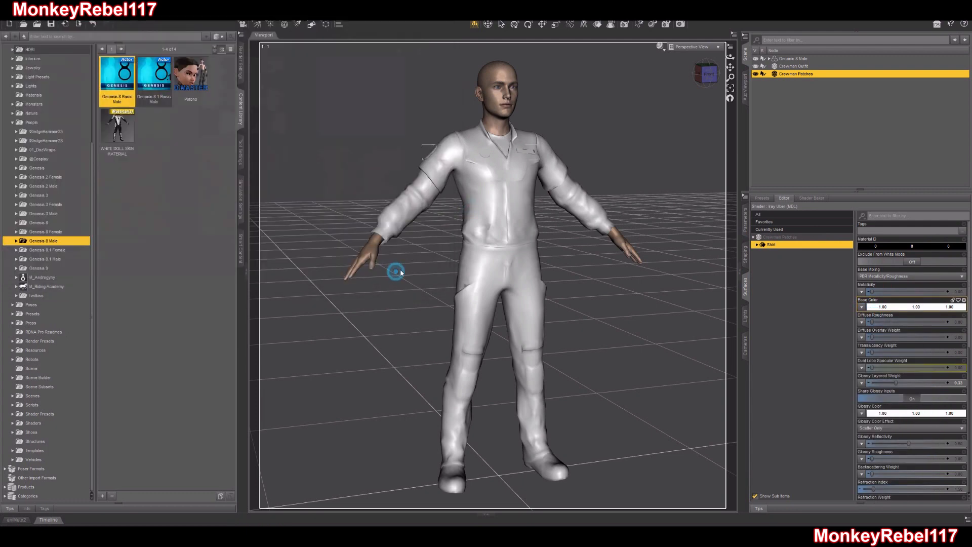
Assign Outfit G.png as the Glossy Color map of the patches' Shirt surface
{"action": "scroll", "coordinate": [893, 346], "scroll_direction": "down", "scroll_amount": 3}
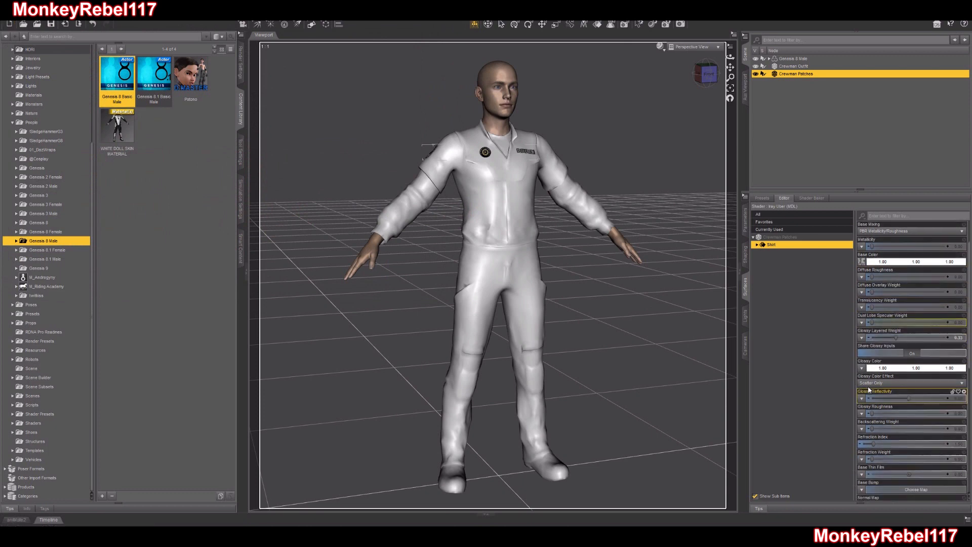
{"action": "left_click", "coordinate": [862, 367]}
{"action": "left_click", "coordinate": [873, 351]}
{"action": "left_click", "coordinate": [371, 147]}
{"action": "double_click", "coordinate": [372, 152]}
Assign Outfit N.png as the Normal Map of the patches' Shirt surface
{"action": "scroll", "coordinate": [866, 370], "scroll_direction": "down", "scroll_amount": 9}
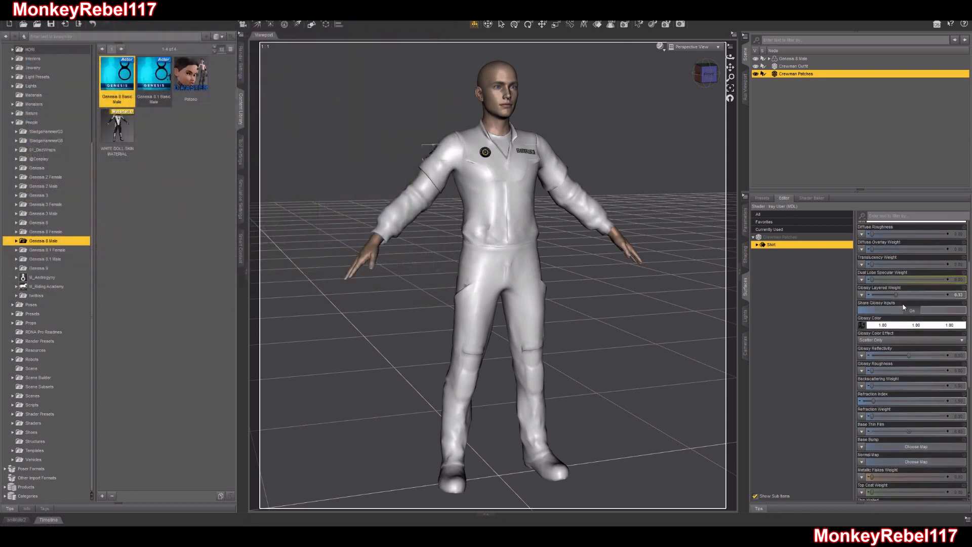
{"action": "left_click", "coordinate": [862, 368]}
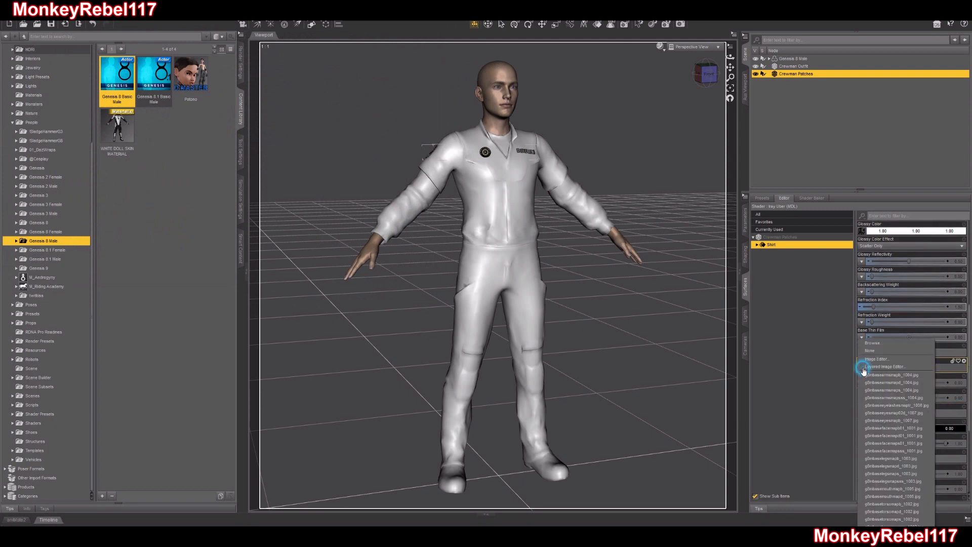
{"action": "left_click", "coordinate": [875, 347]}
{"action": "left_click", "coordinate": [371, 172]}
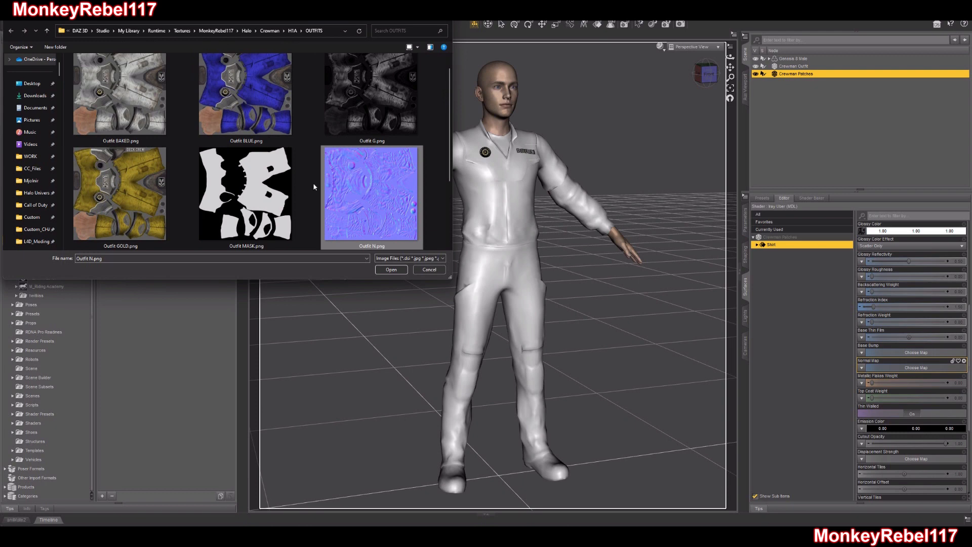
{"action": "double_click", "coordinate": [332, 193]}
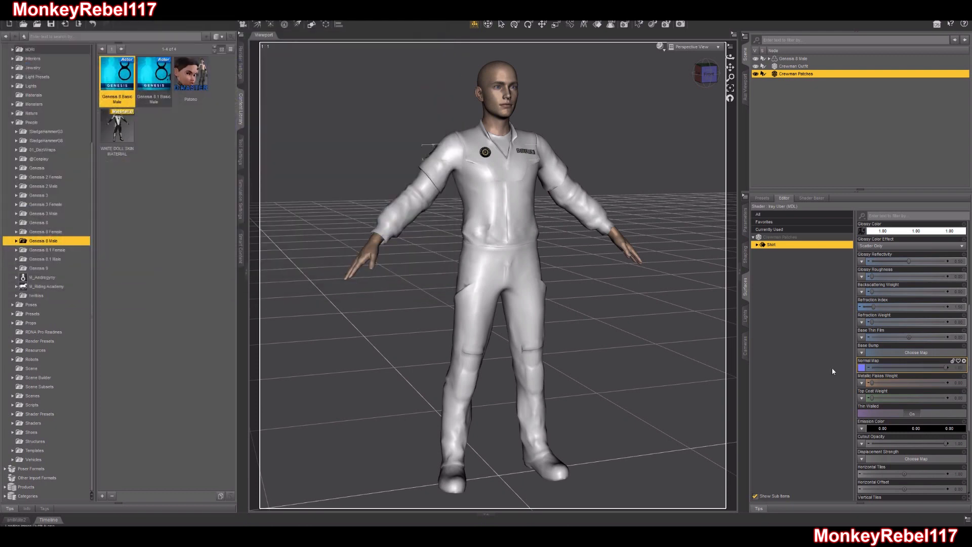
Set the Glossy Roughness of the patches' Shirt surface to 0.5
{"action": "scroll", "coordinate": [910, 354], "scroll_direction": "up", "scroll_amount": 5}
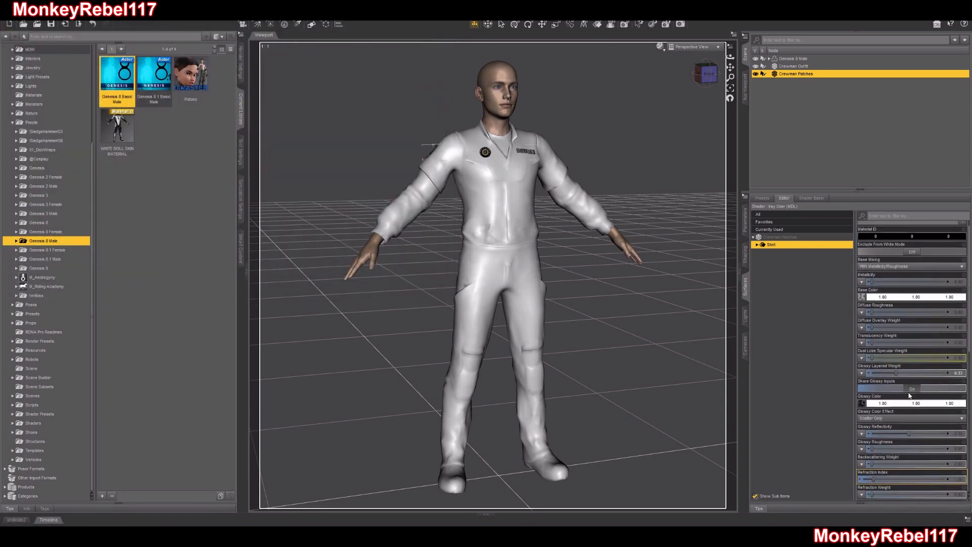
{"action": "scroll", "coordinate": [931, 405], "scroll_direction": "down", "scroll_amount": 1}
{"action": "left_click", "coordinate": [955, 413]}
{"action": "type", "text": "0.5"}
{"action": "key", "text": "Return"}
{"action": "scroll", "coordinate": [930, 413], "scroll_direction": "up", "scroll_amount": 2}
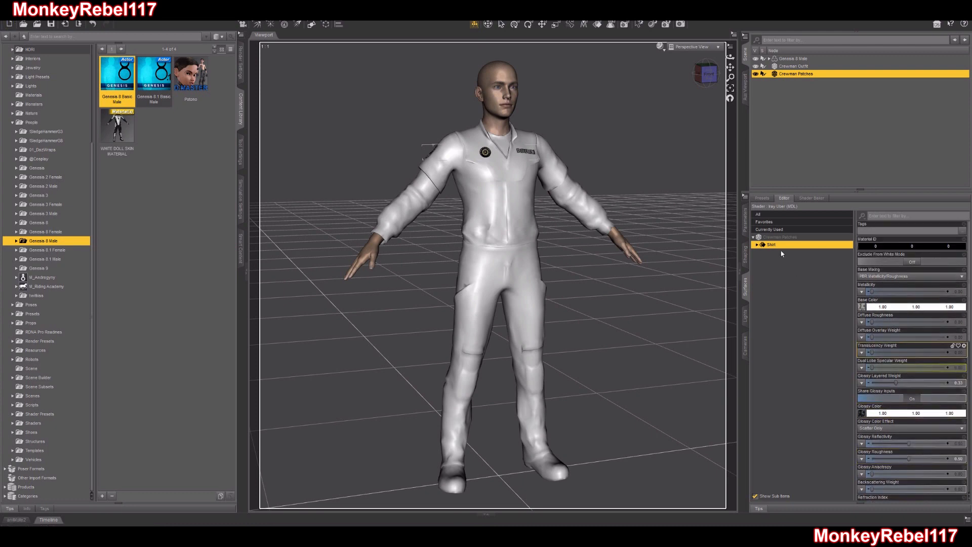
Select the Pants, Shirt, Shoes, Sleeves and Undershirt surfaces of Crewman Outfit for editing
{"action": "left_click", "coordinate": [793, 59]}
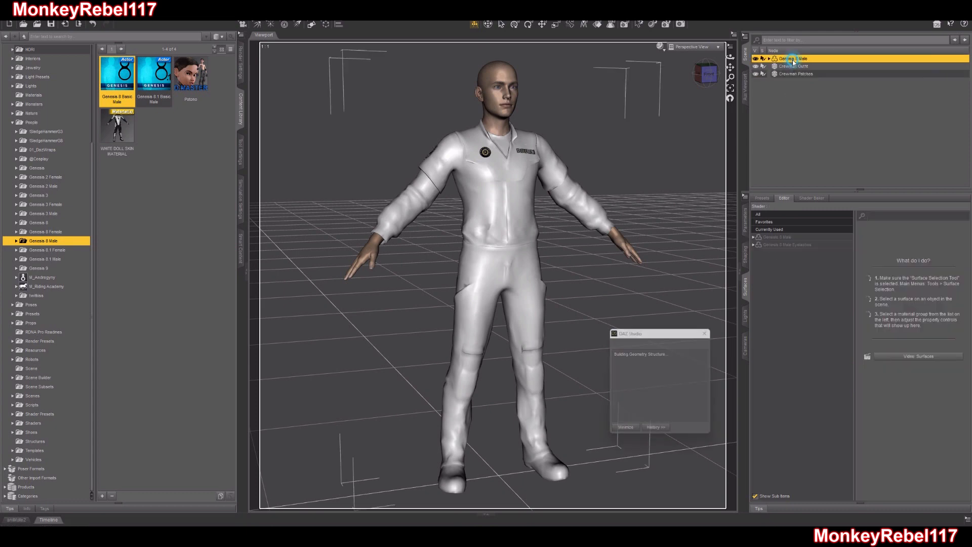
{"action": "left_click", "coordinate": [793, 66]}
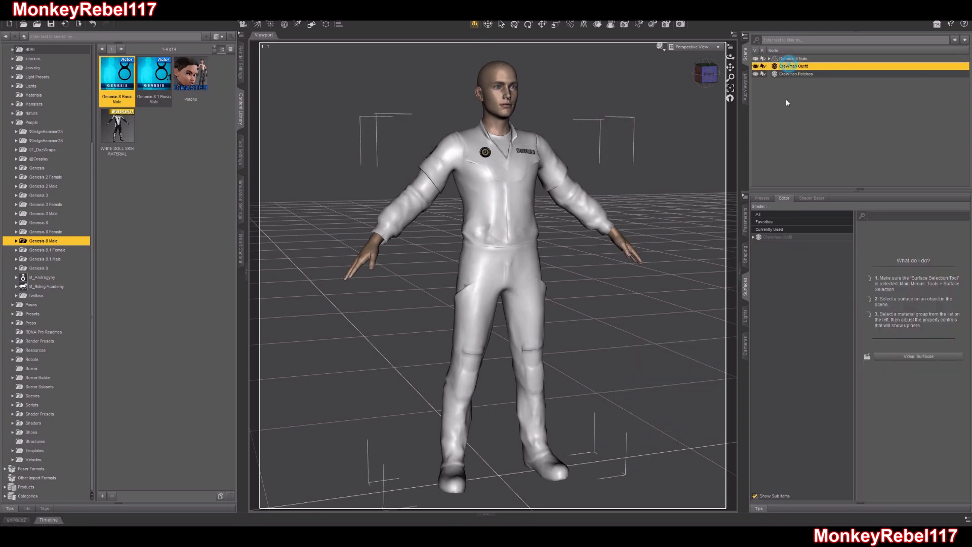
{"action": "left_click", "coordinate": [754, 238]}
{"action": "left_click", "coordinate": [771, 244]}
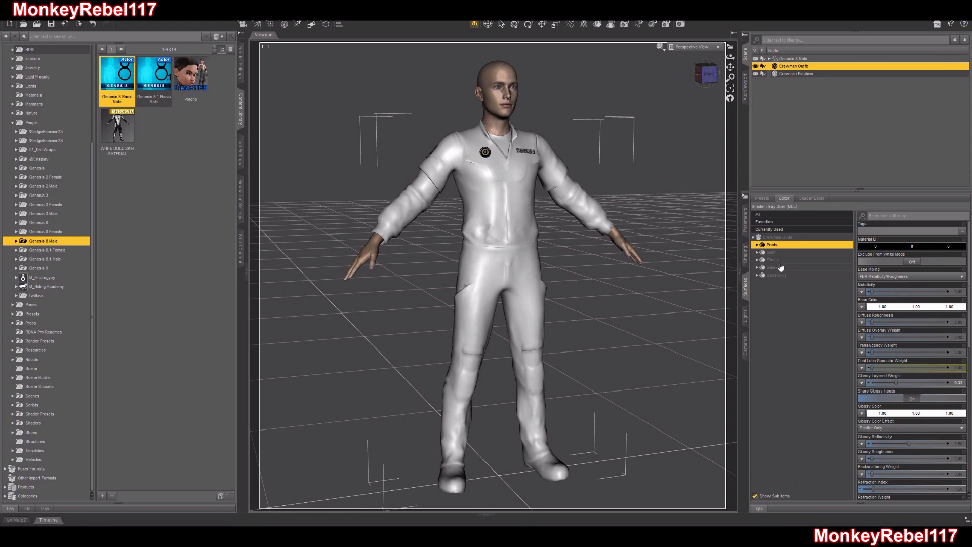
{"action": "left_click", "coordinate": [777, 275], "text": "shift"}
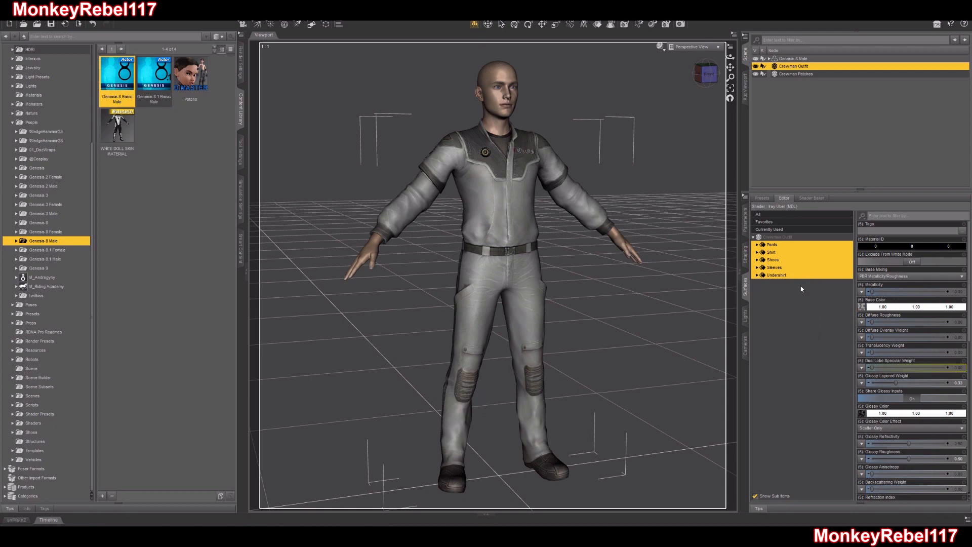
Preview the textured outfit in NVIDIA Iray and return the viewport to Texture Shaded
{"action": "left_click", "coordinate": [661, 46]}
{"action": "left_click", "coordinate": [655, 138]}
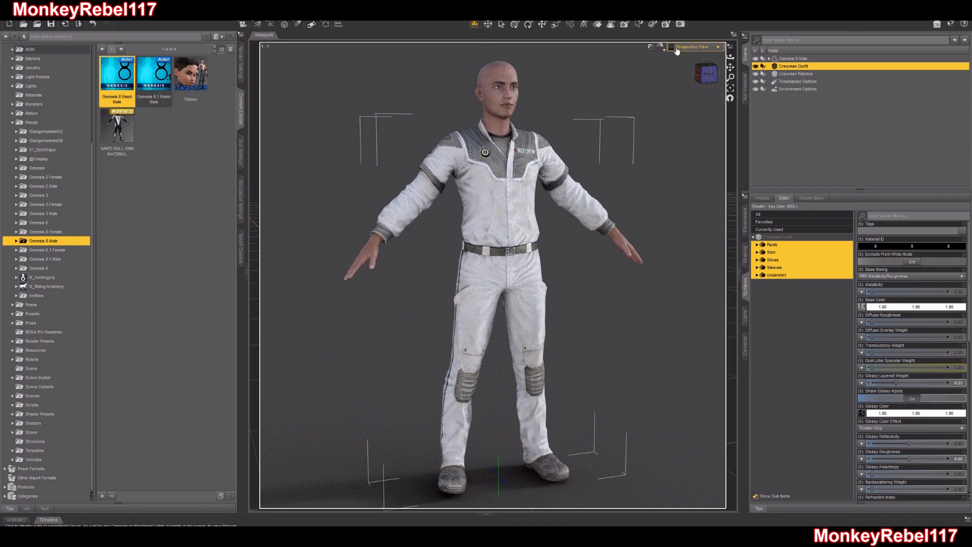
{"action": "left_click", "coordinate": [661, 46]}
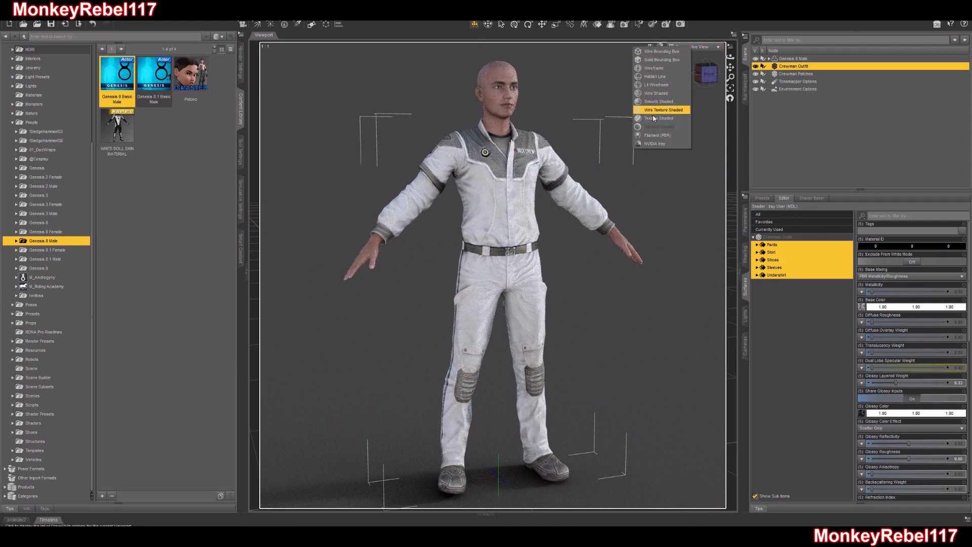
{"action": "left_click", "coordinate": [656, 118]}
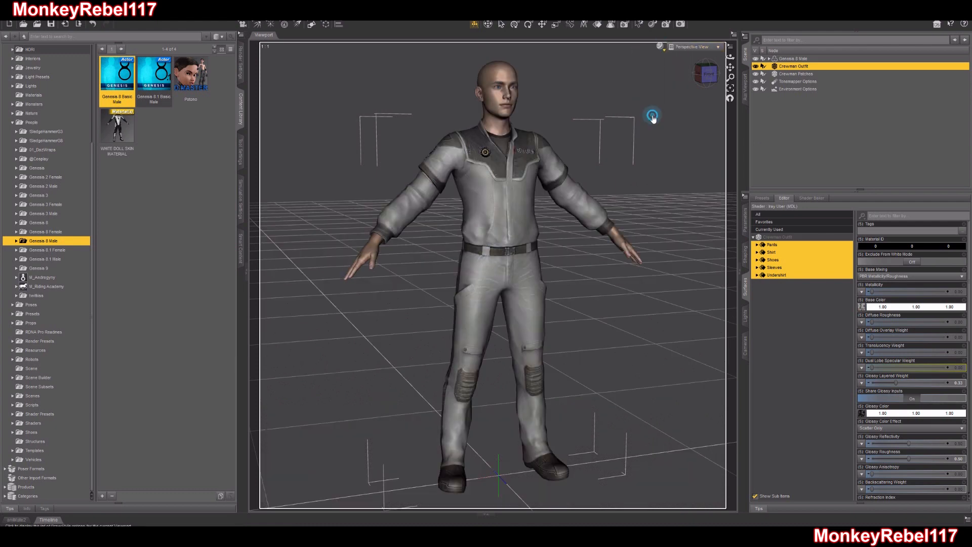
Add the Crewman Patches' Shirt surface to the selection and assign the red outfit texture as the Base Color map of all selected surfaces
{"action": "left_click", "coordinate": [792, 74], "text": "ctrl"}
{"action": "left_click", "coordinate": [771, 289], "text": "ctrl"}
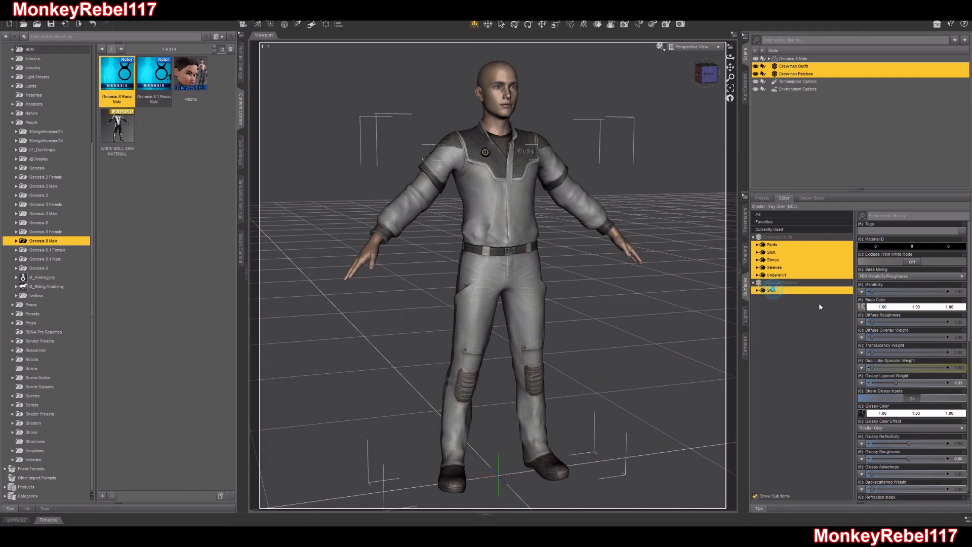
{"action": "left_click", "coordinate": [860, 307]}
{"action": "left_click", "coordinate": [873, 316]}
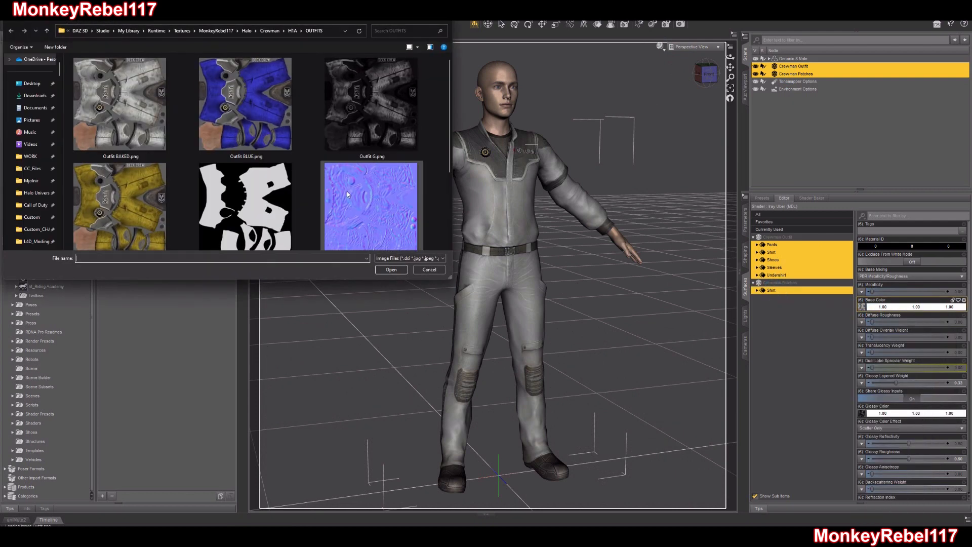
{"action": "scroll", "coordinate": [302, 175], "scroll_direction": "down", "scroll_amount": 3}
{"action": "left_click", "coordinate": [283, 178]}
{"action": "left_click", "coordinate": [391, 270]}
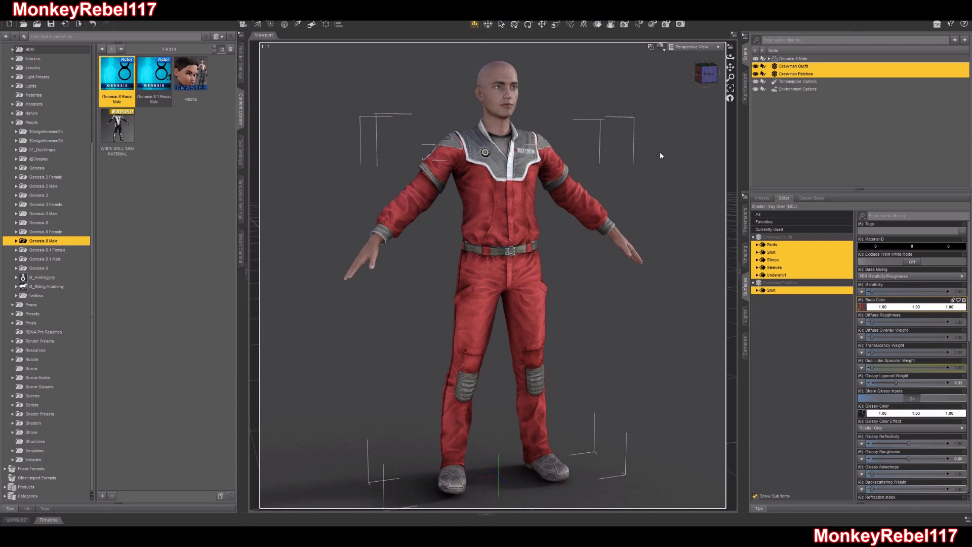
Return the viewport to Texture Shaded and load another OUTFITS texture as the Base Color map of the selected outfit and patch surfaces
{"action": "left_click", "coordinate": [660, 49]}
{"action": "left_click", "coordinate": [653, 119]}
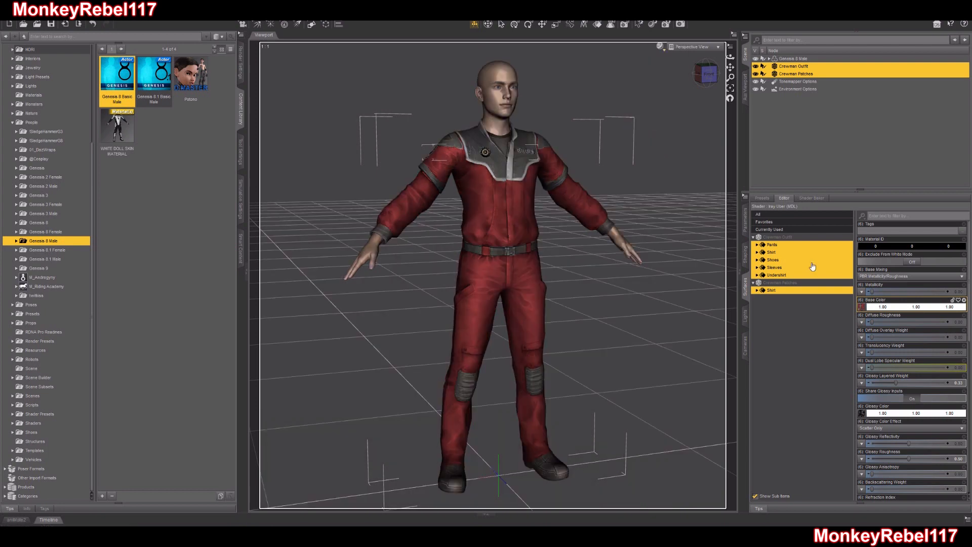
{"action": "left_click", "coordinate": [862, 307]}
{"action": "left_click", "coordinate": [872, 315]}
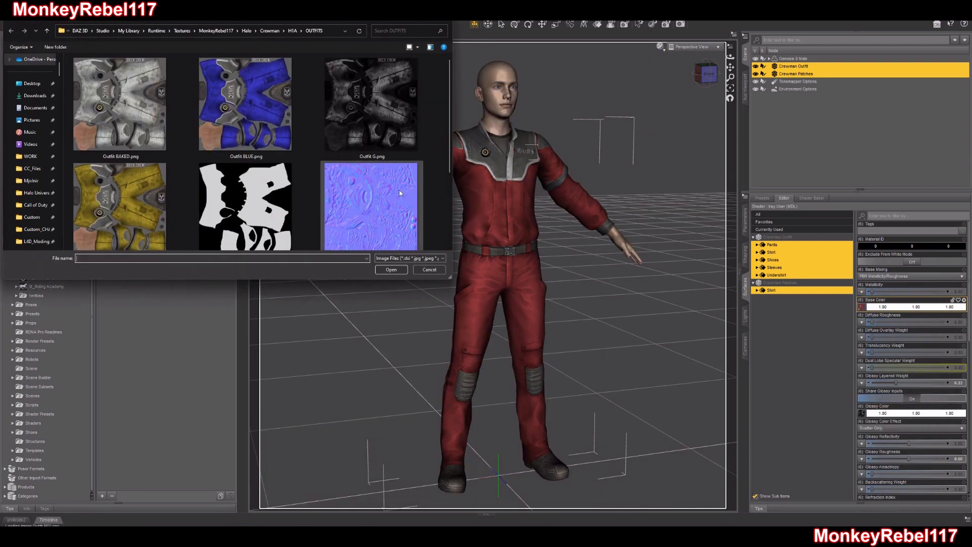
{"action": "scroll", "coordinate": [361, 186], "scroll_direction": "down", "scroll_amount": 2}
{"action": "left_click", "coordinate": [360, 186]}
{"action": "left_click", "coordinate": [391, 270]}
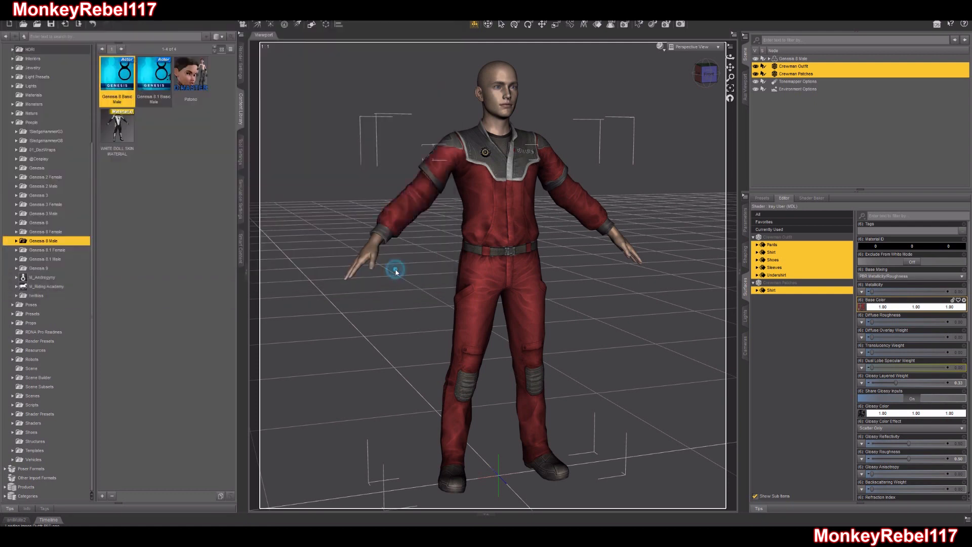
Set the selected surfaces' Diffuse Overlay Weight to 1.00 with a light green overlay color and preview them in NVIDIA Iray
{"action": "left_click_drag", "start_coordinate": [871, 336], "coordinate": [947, 337]}
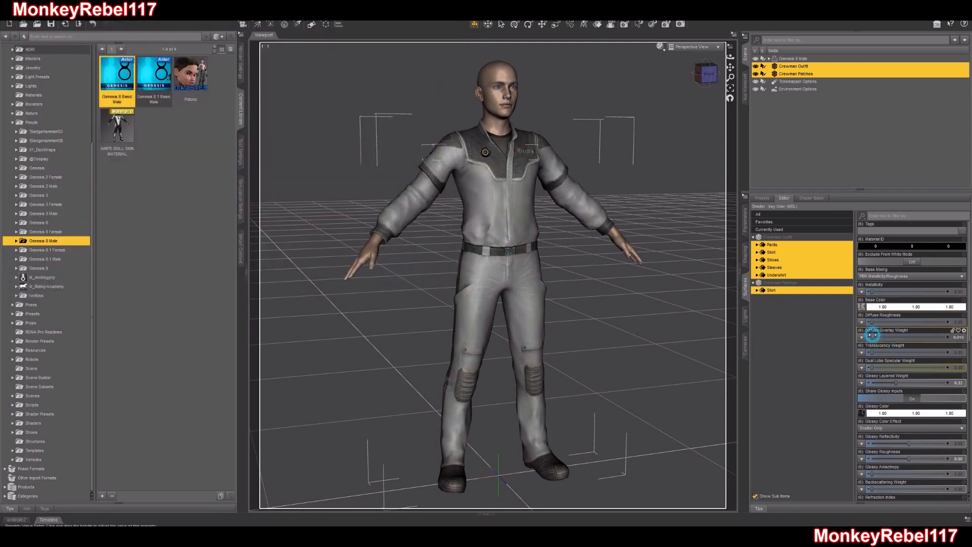
{"action": "left_click", "coordinate": [903, 369]}
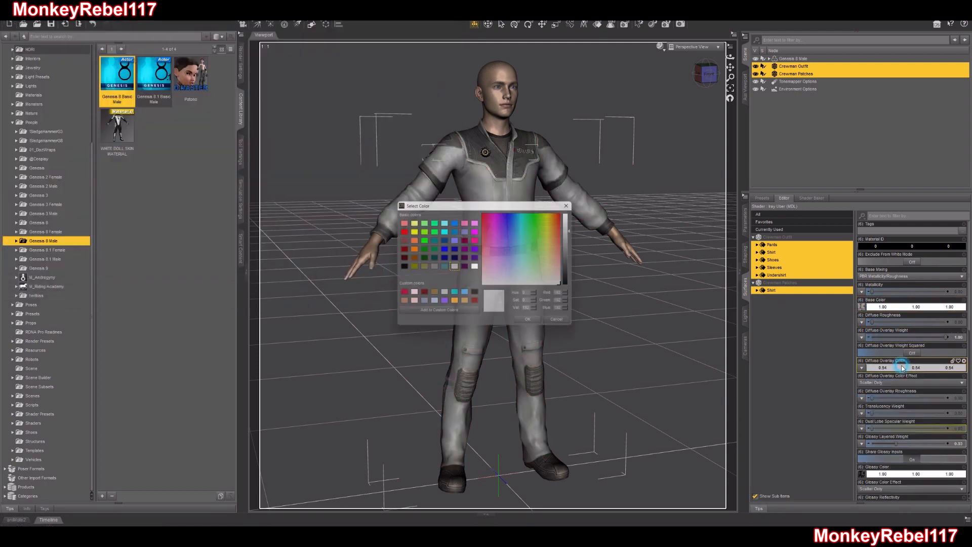
{"action": "left_click", "coordinate": [422, 223]}
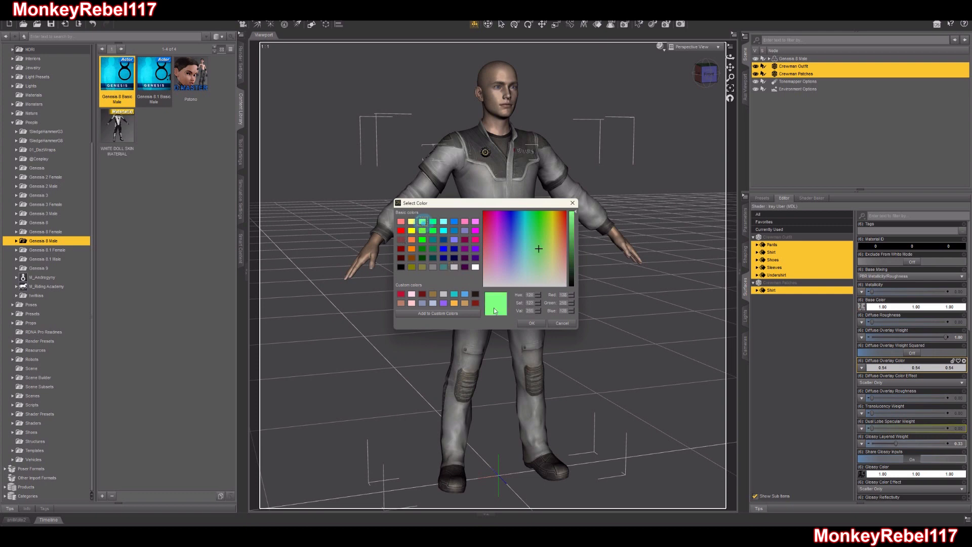
{"action": "left_click", "coordinate": [531, 323]}
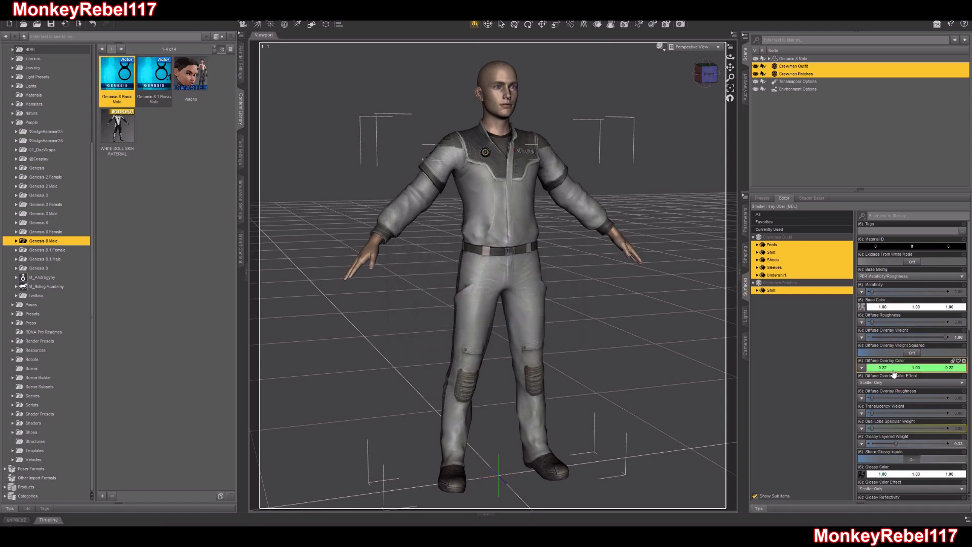
{"action": "left_click", "coordinate": [660, 46]}
{"action": "left_click", "coordinate": [647, 129]}
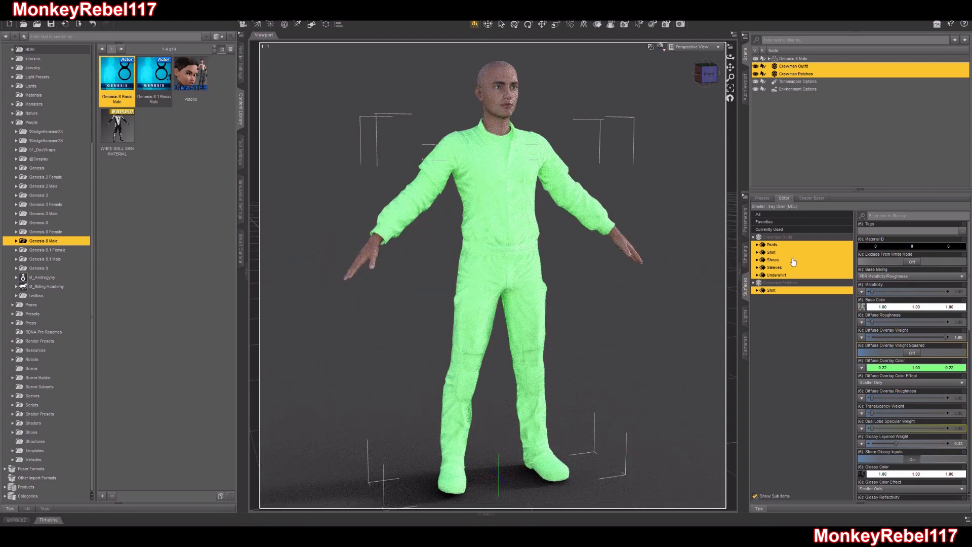
Load Outfit MASK.png as the Diffuse Overlay Weight map of the selected outfit and patch surfaces
{"action": "left_click", "coordinate": [861, 338]}
{"action": "left_click", "coordinate": [871, 321]}
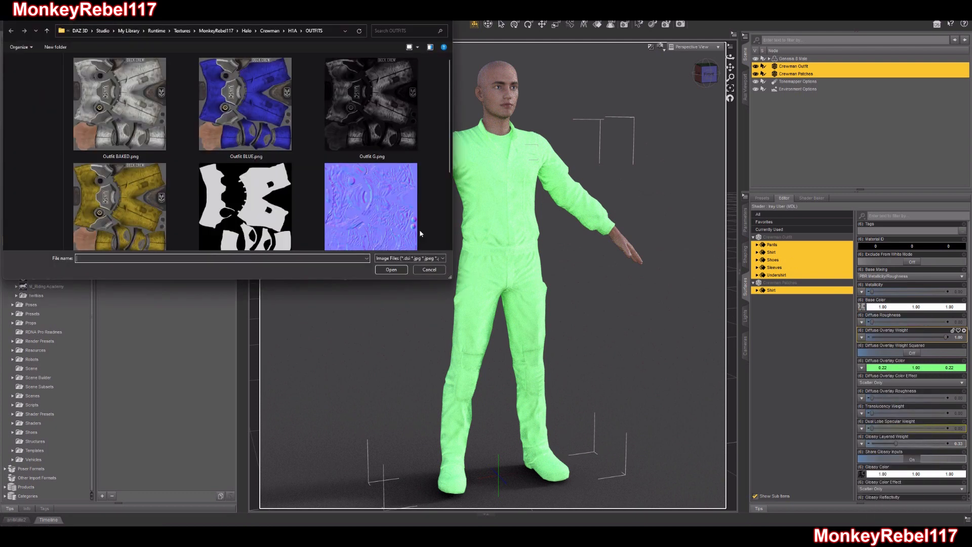
{"action": "left_click", "coordinate": [202, 190]}
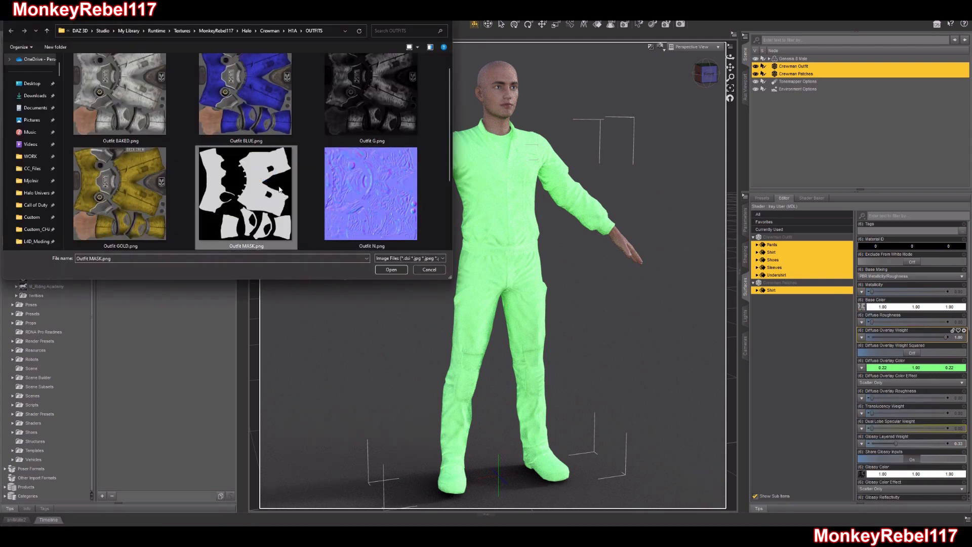
{"action": "left_click", "coordinate": [391, 270]}
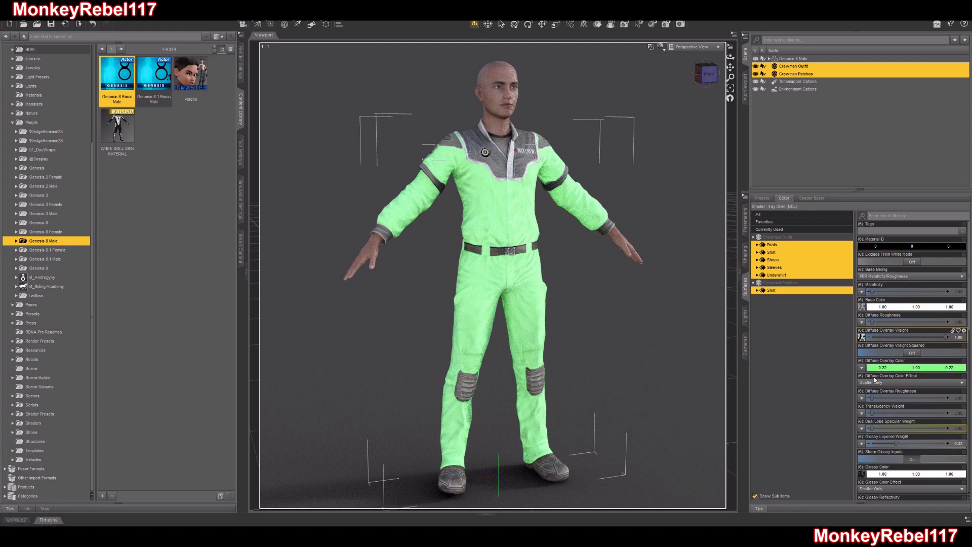
Change the Diffuse Overlay Color to white and lower the Diffuse Overlay Weight to 0
{"action": "left_click", "coordinate": [897, 368]}
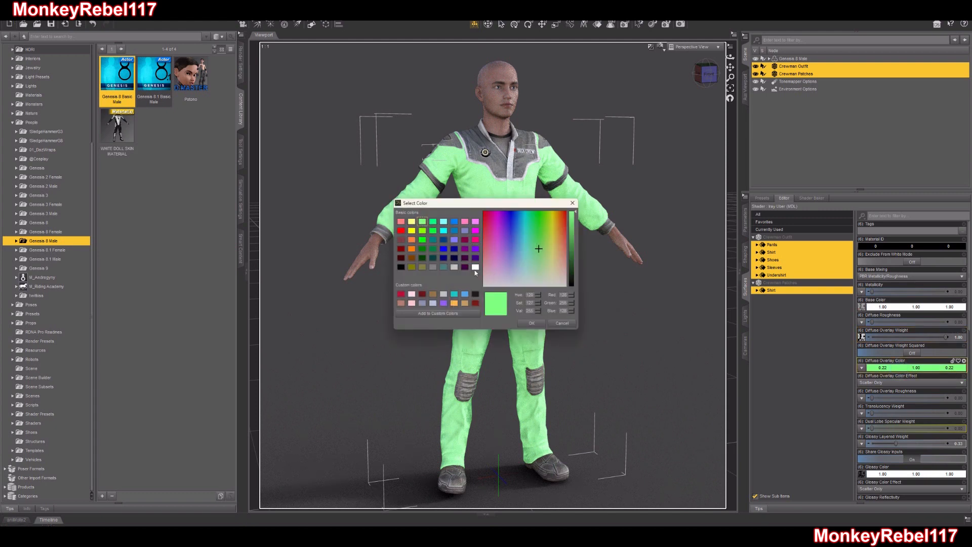
{"action": "left_click", "coordinate": [475, 268]}
{"action": "left_click", "coordinate": [529, 322]}
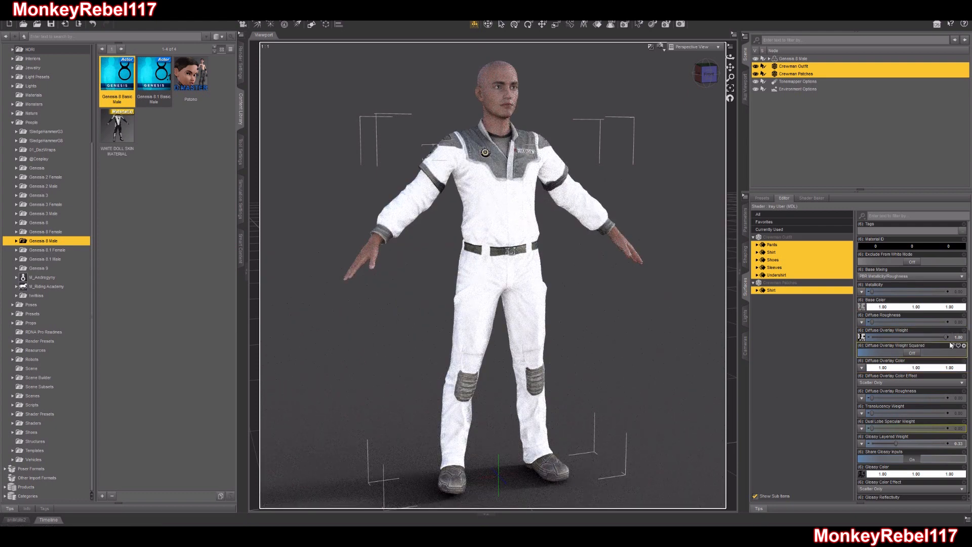
{"action": "left_click_drag", "start_coordinate": [947, 337], "coordinate": [672, 335]}
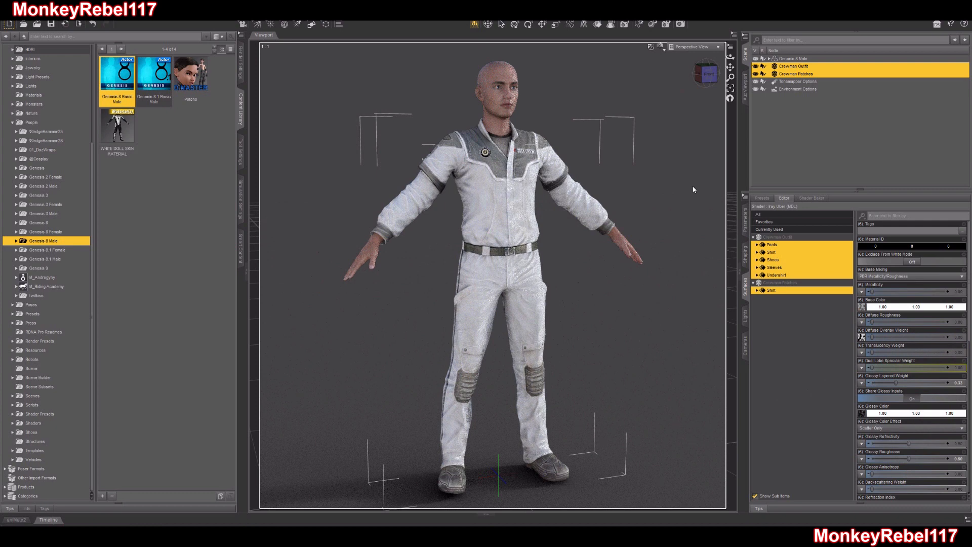
Return the viewport to Texture Shaded and select only Crewman Patches in the scene
{"action": "left_click", "coordinate": [661, 47]}
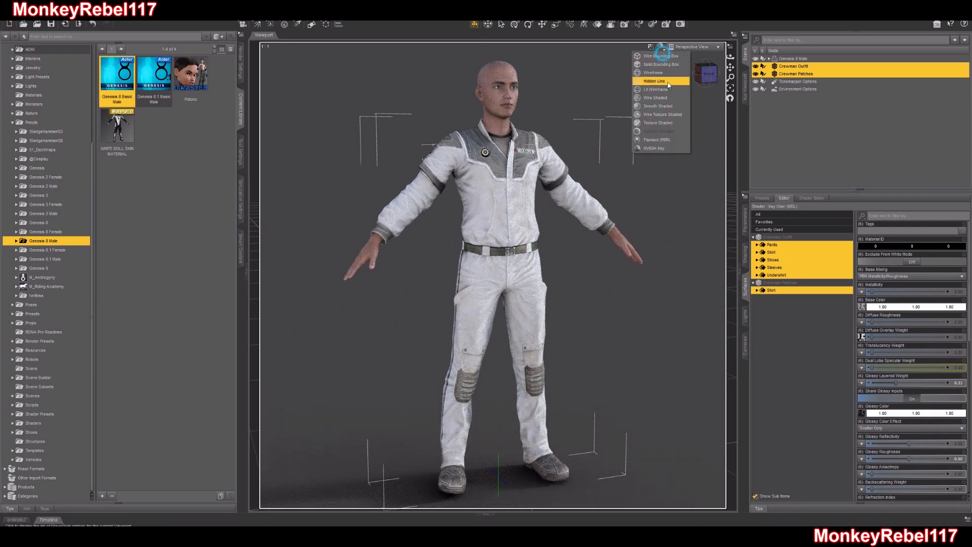
{"action": "left_click", "coordinate": [666, 124]}
{"action": "left_click", "coordinate": [753, 105]}
{"action": "left_click", "coordinate": [799, 74]}
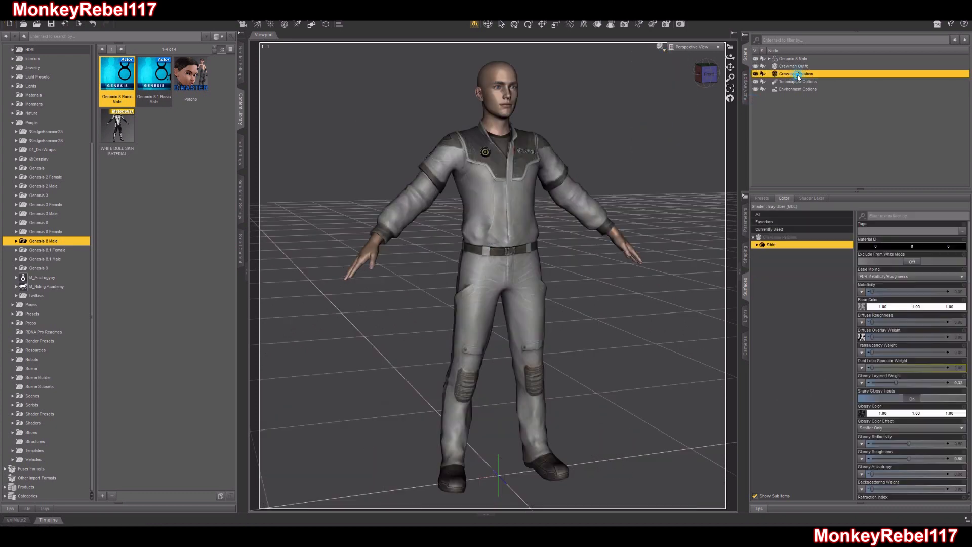
Run the Transfer Utility from Genesis 8 Male to Crewman Outfit with the Full Body projection template and a smoothing modifier added
{"action": "left_click", "coordinate": [21, 15]}
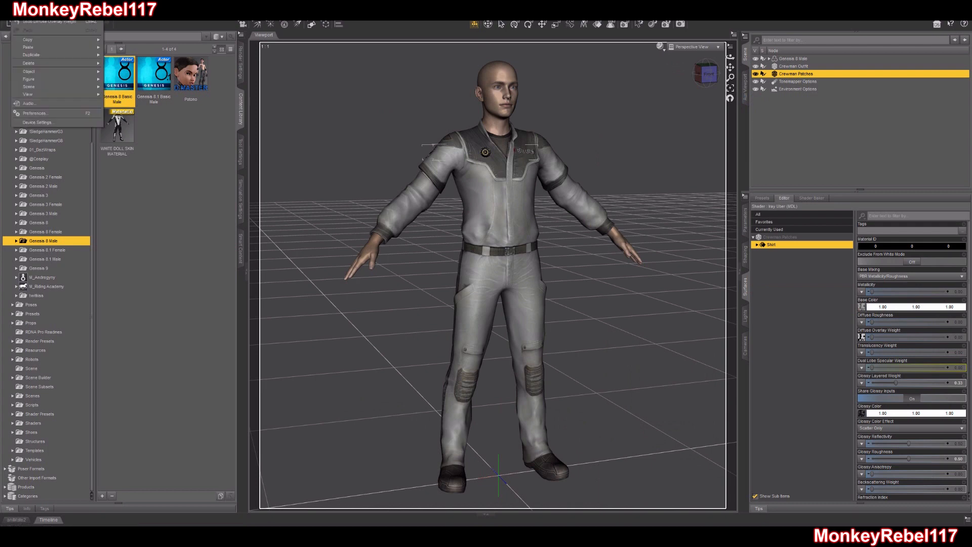
{"action": "mouse_move", "coordinate": [30, 79]}
{"action": "left_click", "coordinate": [127, 83]}
{"action": "left_click", "coordinate": [559, 174]}
{"action": "left_click", "coordinate": [557, 188]}
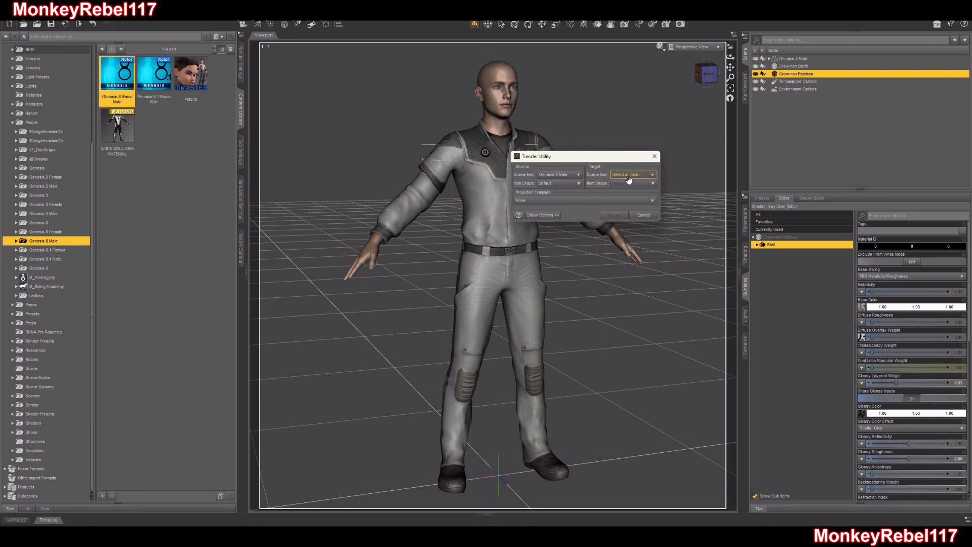
{"action": "left_click", "coordinate": [628, 176]}
{"action": "left_click", "coordinate": [650, 207]}
{"action": "left_click", "coordinate": [580, 200]}
{"action": "left_click", "coordinate": [539, 224]}
{"action": "left_click", "coordinate": [541, 216]}
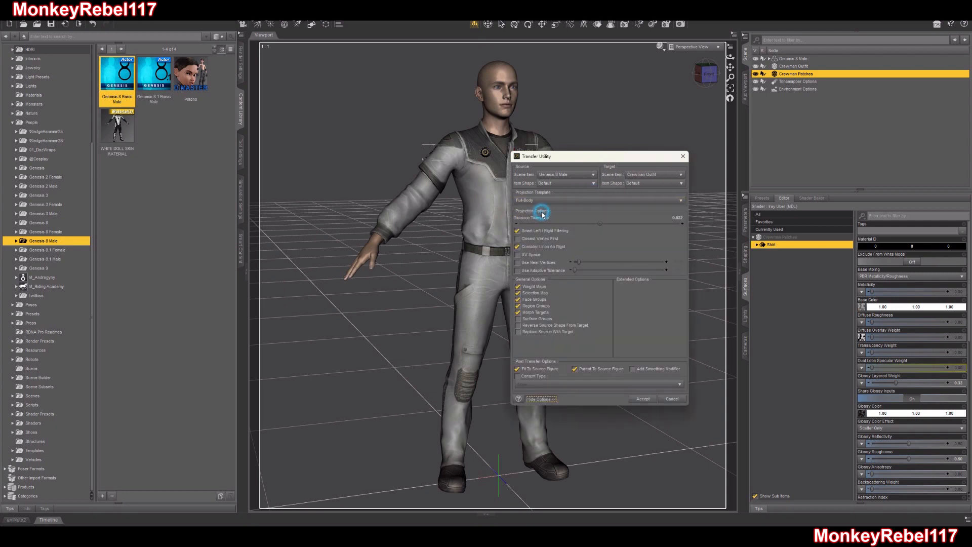
{"action": "left_click", "coordinate": [633, 369]}
{"action": "left_click", "coordinate": [644, 399]}
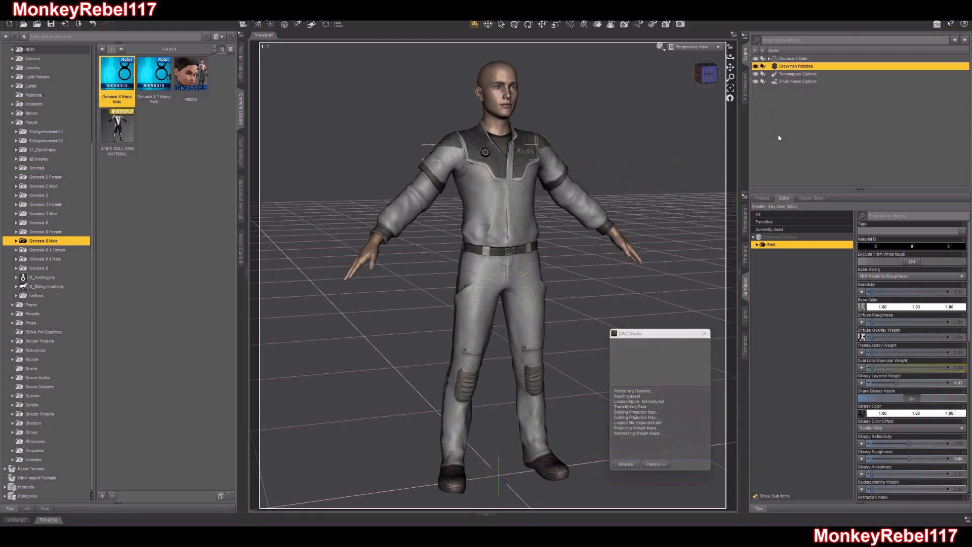
Run the Transfer Utility from Genesis 8 Male to Crewman Patches with a clothing projection template
{"action": "left_click", "coordinate": [809, 122]}
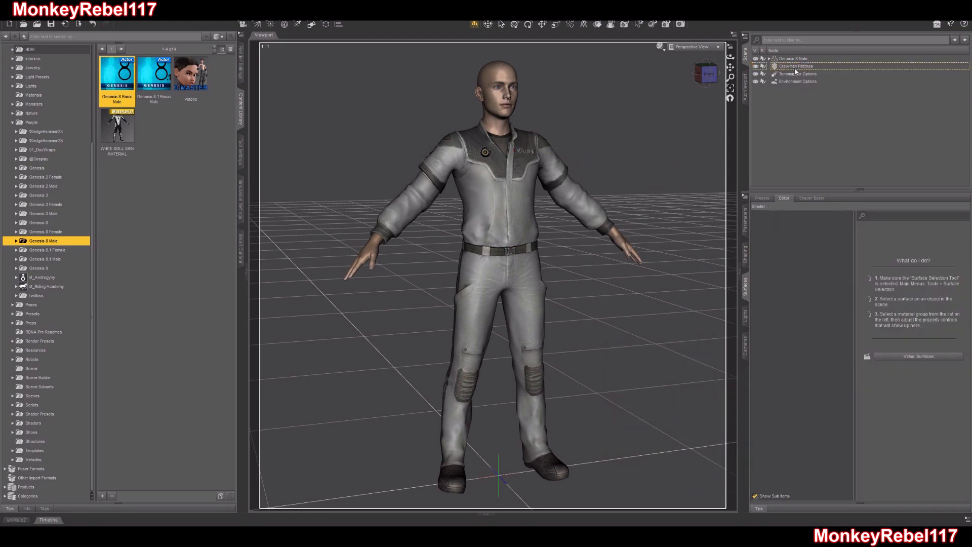
{"action": "left_click", "coordinate": [708, 74]}
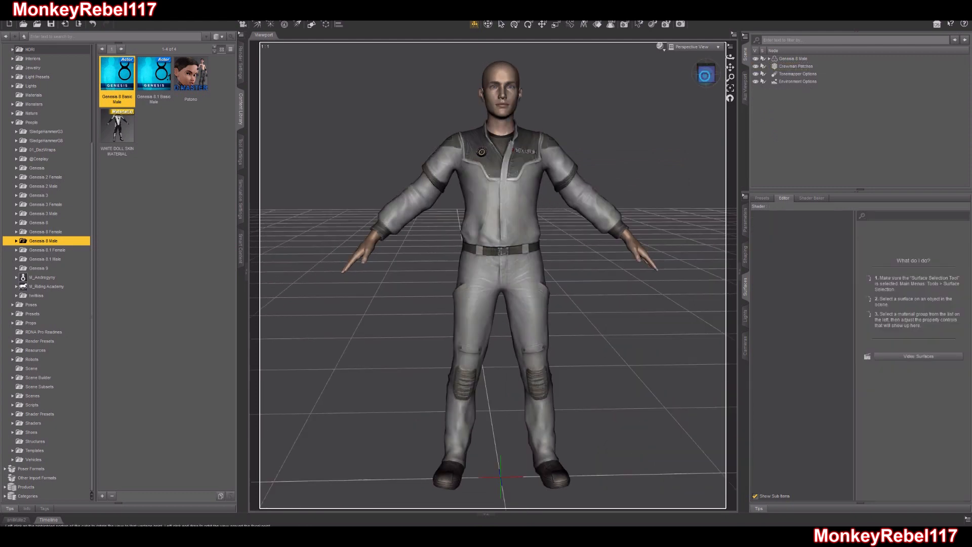
{"action": "left_click", "coordinate": [18, 15]}
{"action": "mouse_move", "coordinate": [45, 79]}
{"action": "left_click", "coordinate": [108, 81]}
{"action": "left_click", "coordinate": [551, 174]}
{"action": "left_click", "coordinate": [556, 193]}
{"action": "left_click", "coordinate": [615, 175]}
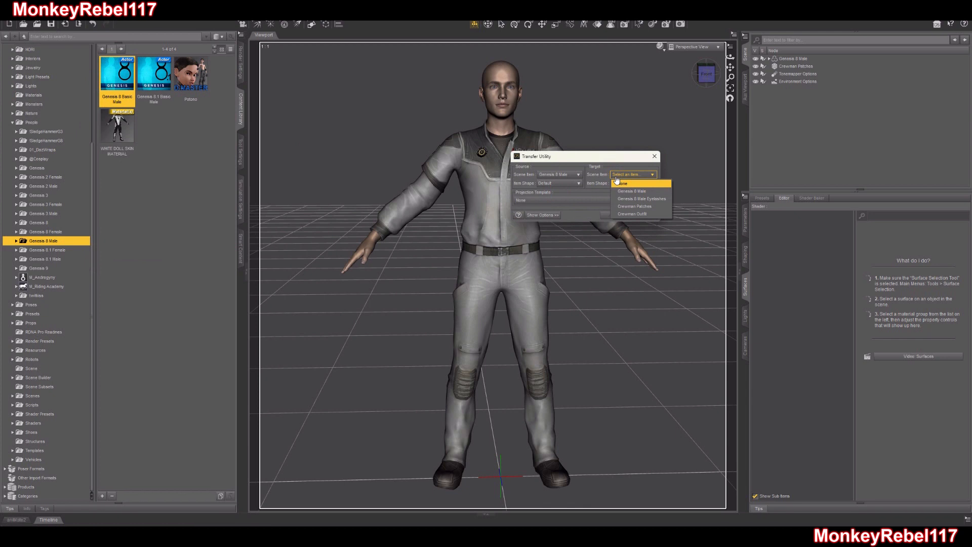
{"action": "left_click", "coordinate": [633, 206]}
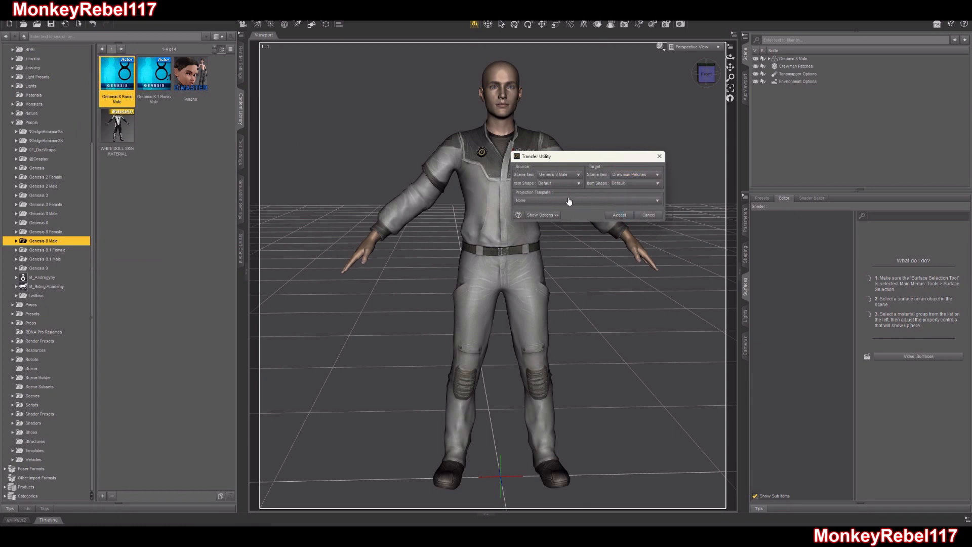
{"action": "left_click", "coordinate": [543, 215]}
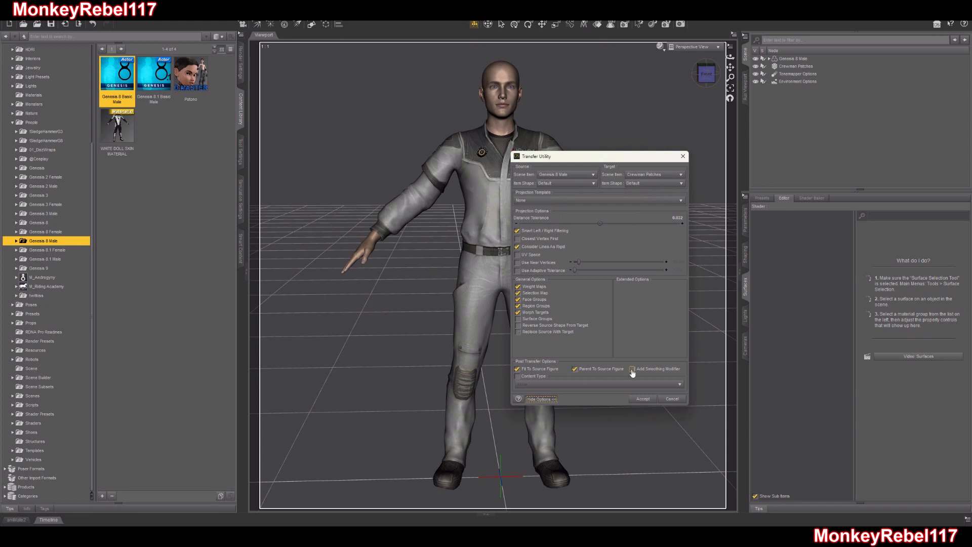
{"action": "left_click", "coordinate": [537, 201]}
{"action": "left_click", "coordinate": [533, 231]}
{"action": "left_click", "coordinate": [533, 232]}
{"action": "left_click", "coordinate": [643, 399]}
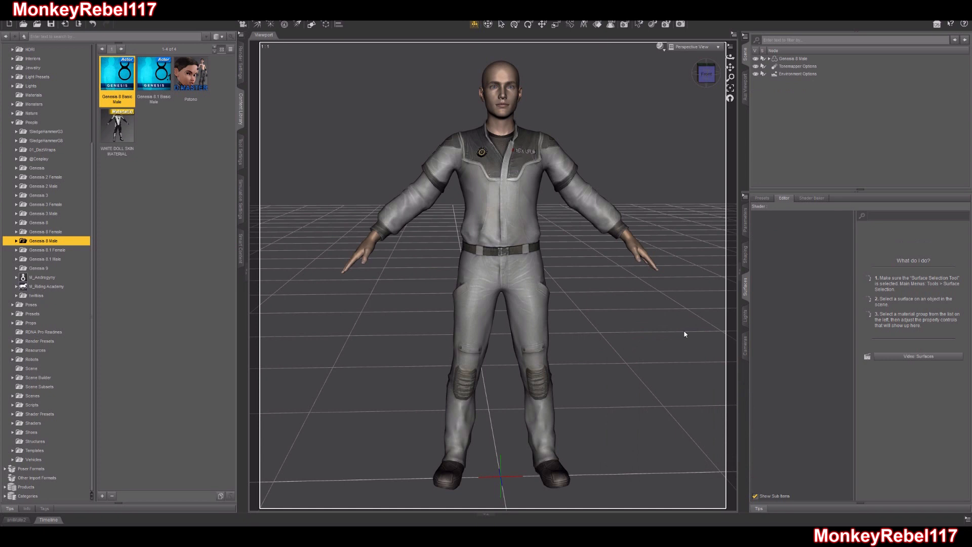
Expand Genesis 8 Male, select Crewman Outfit and turn off Enable Smoothing in its Mesh Smoothing parameters
{"action": "left_click", "coordinate": [804, 59]}
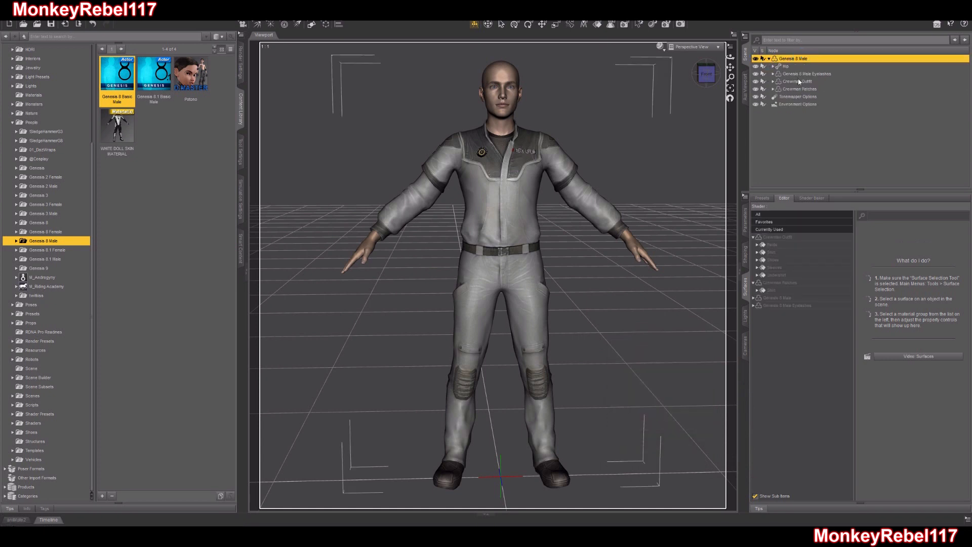
{"action": "left_click", "coordinate": [800, 82]}
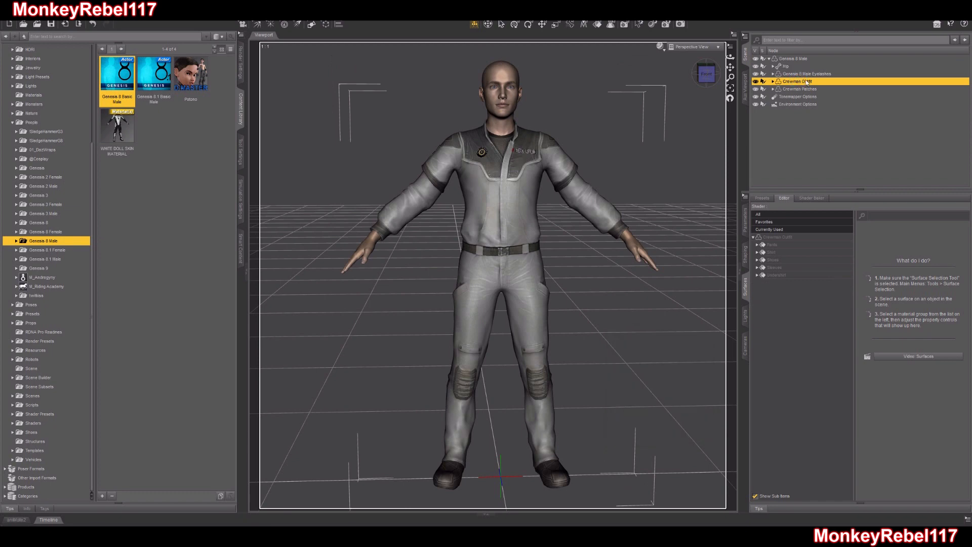
{"action": "left_click", "coordinate": [745, 233]}
{"action": "left_click", "coordinate": [780, 299]}
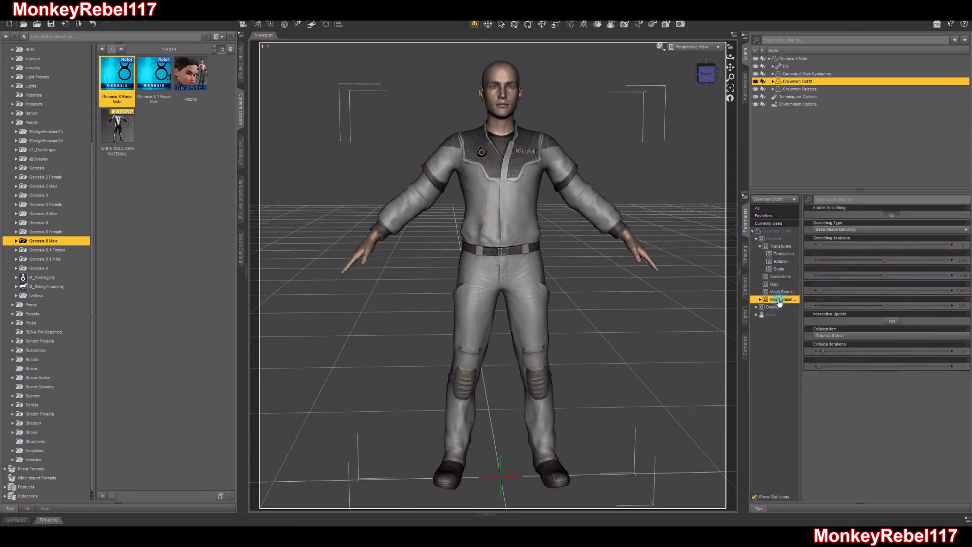
{"action": "left_click", "coordinate": [885, 215]}
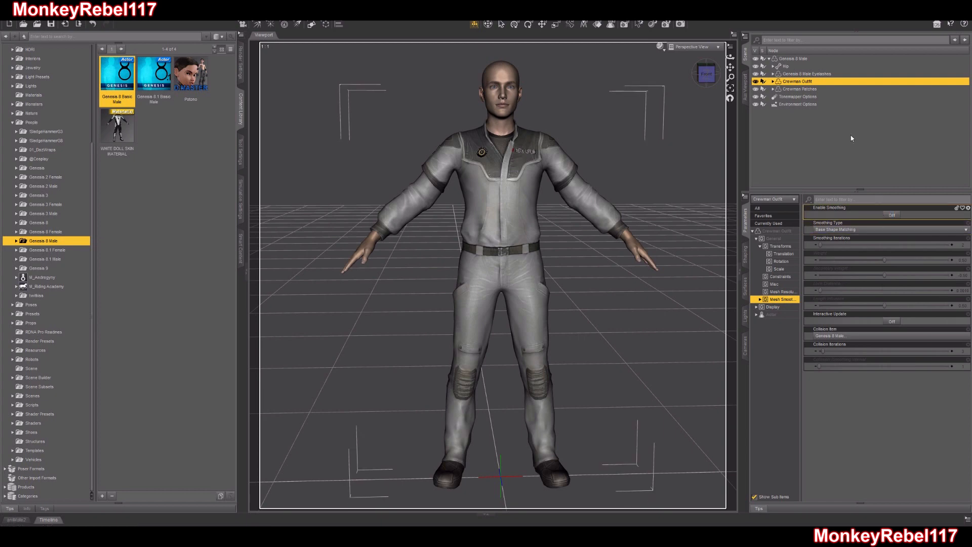
Pose the figure with both arms raised roughly to horizontal and both thighs rotated far outward to test the outfit's fit
{"action": "key", "text": "ctrl+u"}
{"action": "left_click", "coordinate": [561, 163]}
{"action": "left_click_drag", "start_coordinate": [561, 161], "coordinate": [547, 144]}
{"action": "left_click", "coordinate": [478, 157]}
{"action": "left_click_drag", "start_coordinate": [478, 157], "coordinate": [485, 168]}
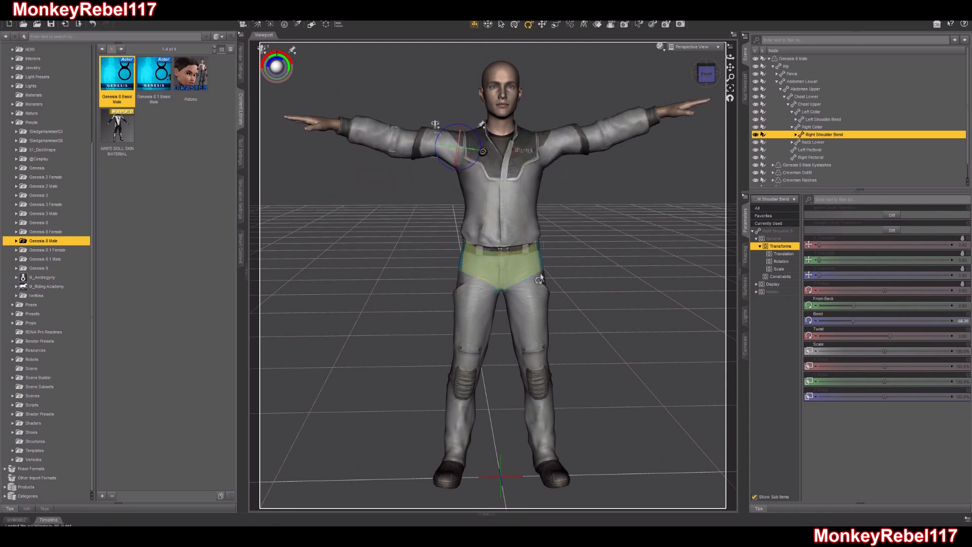
{"action": "left_click", "coordinate": [529, 294]}
{"action": "left_click_drag", "start_coordinate": [537, 273], "coordinate": [479, 304]}
{"action": "left_click", "coordinate": [494, 293]}
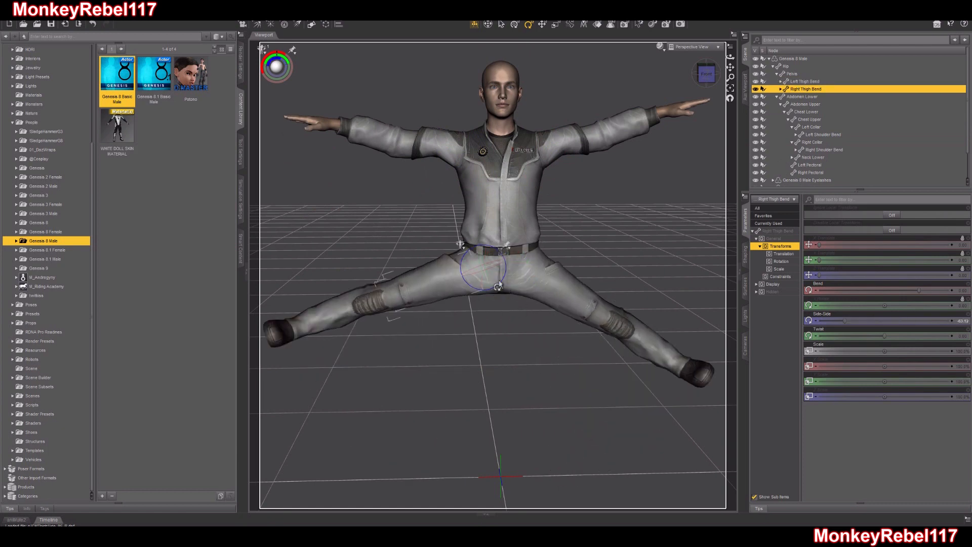
Examine how the pants deform around the crotch and inner thighs from below
{"action": "left_click", "coordinate": [707, 73]}
{"action": "left_click_drag", "start_coordinate": [706, 73], "coordinate": [705, 30]}
{"action": "scroll", "coordinate": [640, 327], "scroll_direction": "up", "scroll_amount": 5}
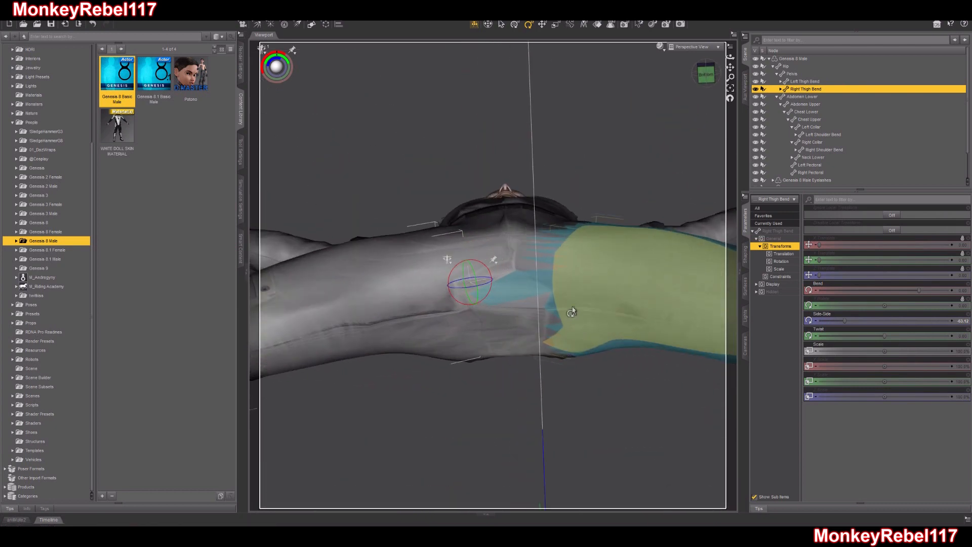
{"action": "left_click", "coordinate": [628, 113]}
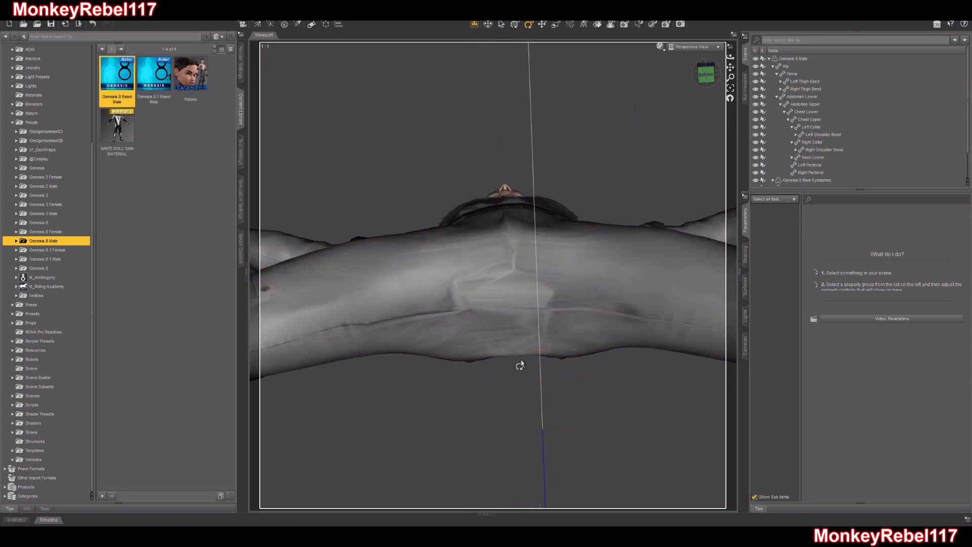
{"action": "left_click", "coordinate": [706, 74]}
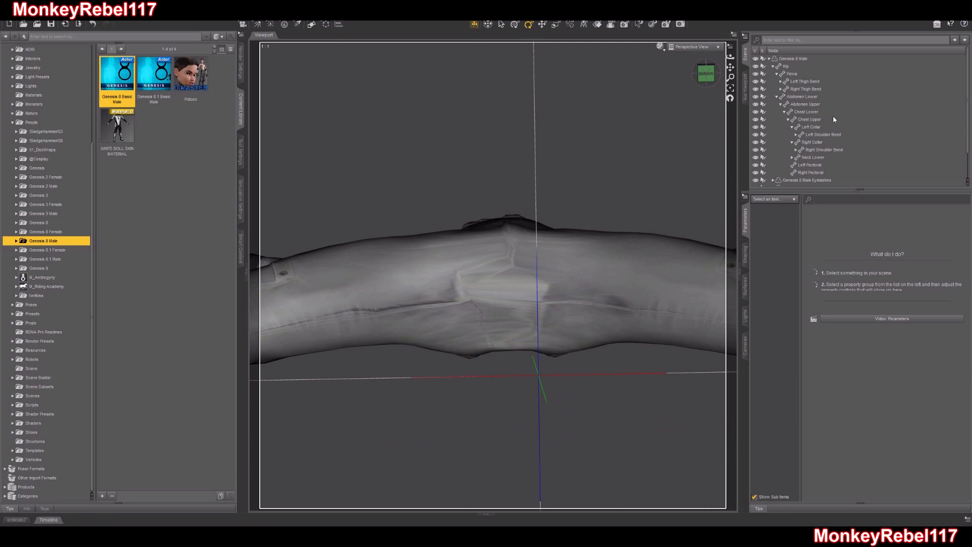
Expand Crewman Outfit in the scene hierarchy and select its Pelvis bone
{"action": "scroll", "coordinate": [828, 107], "scroll_direction": "down", "scroll_amount": 2}
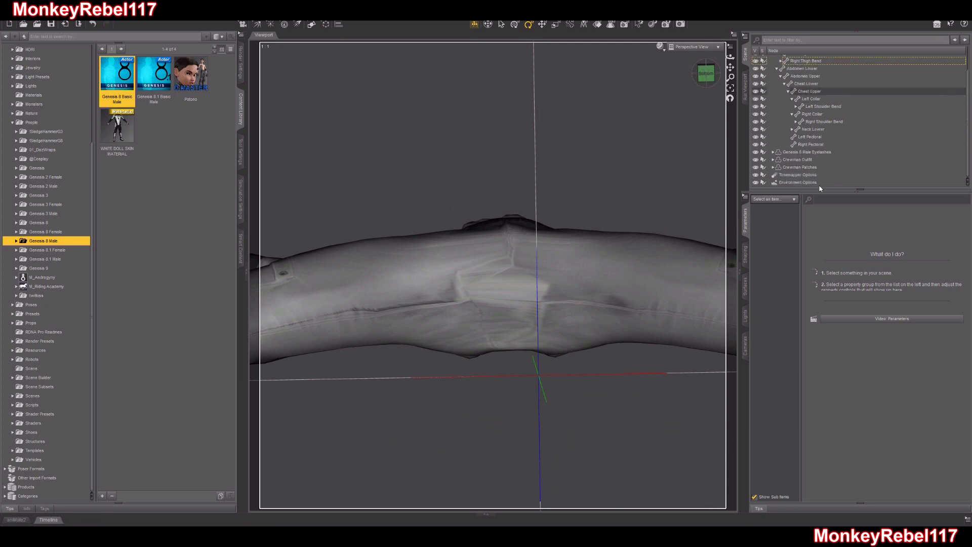
{"action": "left_click", "coordinate": [799, 159]}
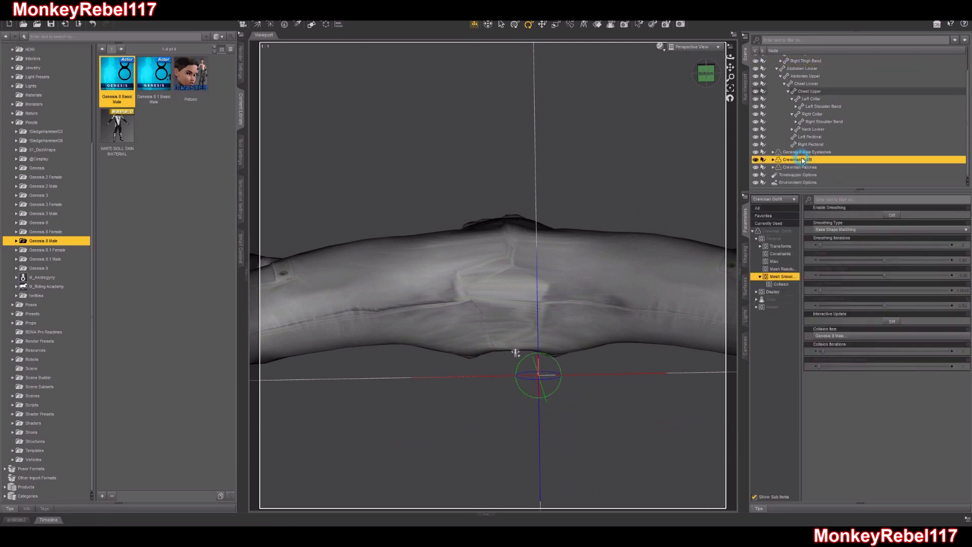
{"action": "left_click", "coordinate": [773, 159]}
{"action": "left_click", "coordinate": [778, 161]}
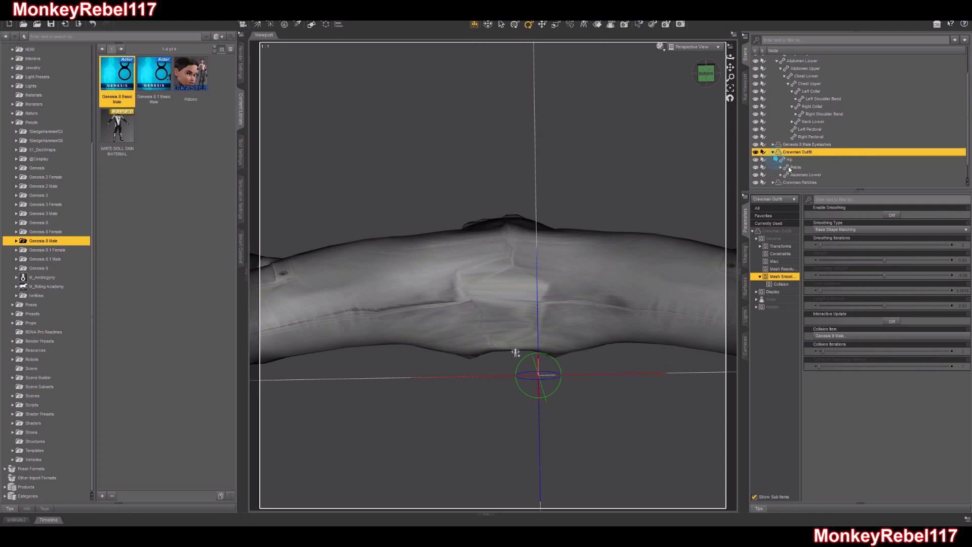
{"action": "left_click", "coordinate": [796, 167]}
Activate the Node Weight Map Brush and show the Pelvis bone's General Weights map
{"action": "left_click", "coordinate": [241, 155]}
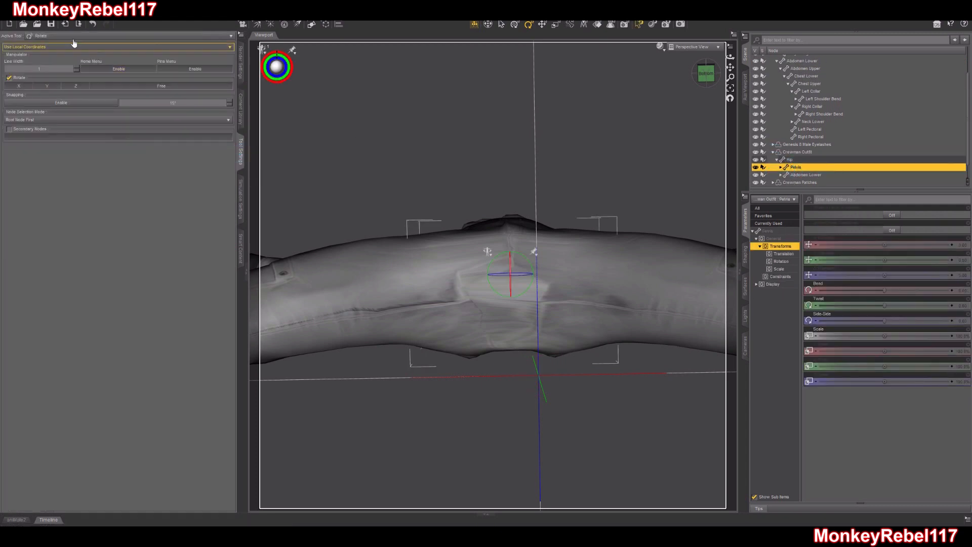
{"action": "left_click", "coordinate": [44, 36]}
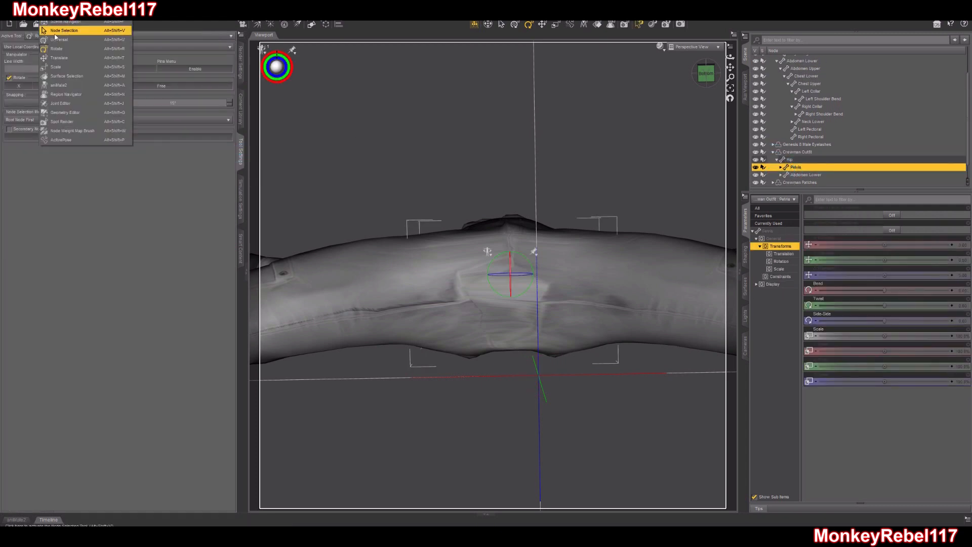
{"action": "left_click", "coordinate": [70, 133]}
{"action": "left_click", "coordinate": [30, 186]}
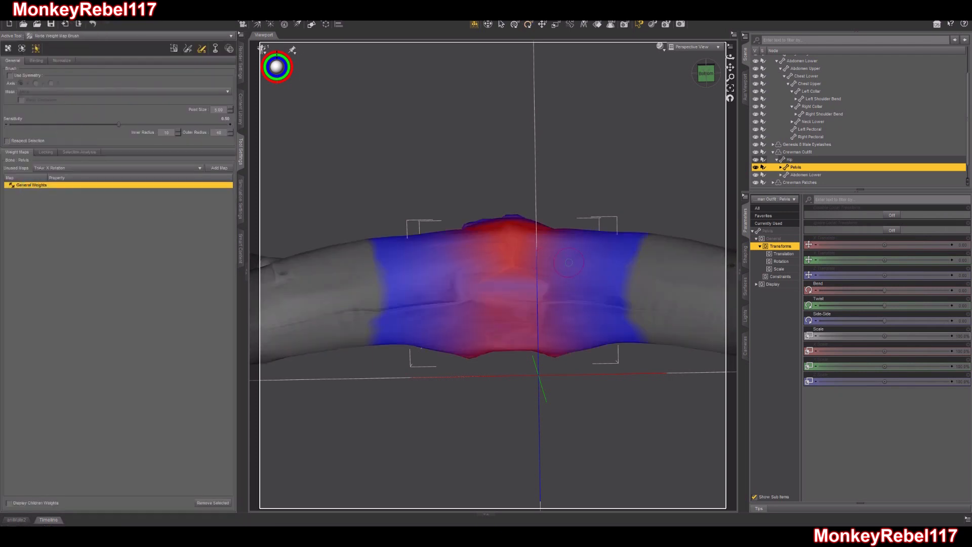
Paint stronger Pelvis weights along the center crotch seam, covering the underside from front to back
{"action": "left_click", "coordinate": [188, 48]}
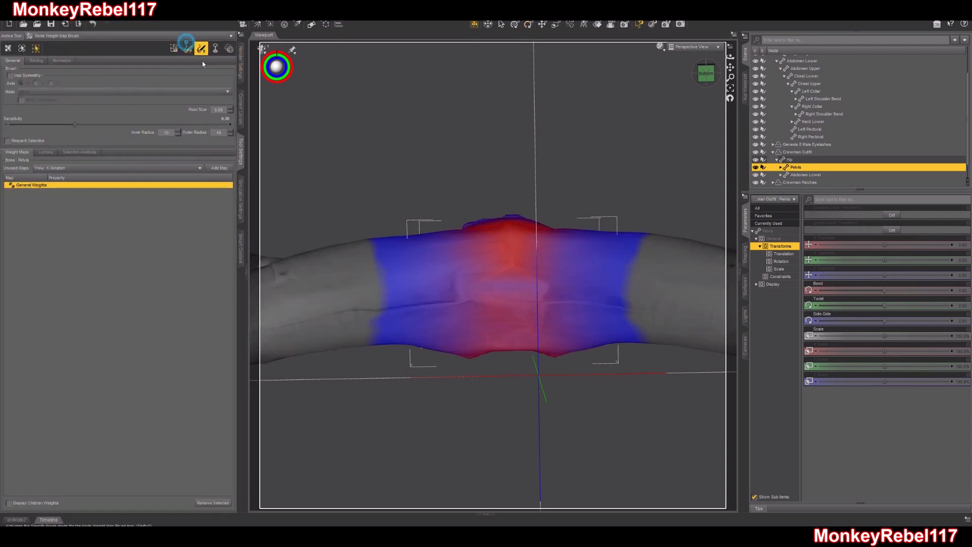
{"action": "left_click_drag", "start_coordinate": [516, 270], "coordinate": [519, 283]}
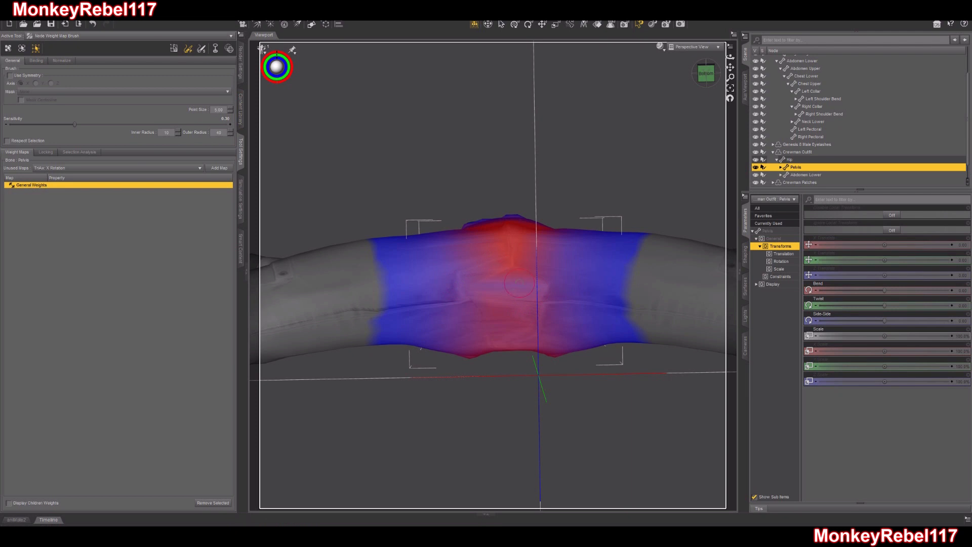
{"action": "left_click_drag", "start_coordinate": [498, 289], "coordinate": [524, 318]}
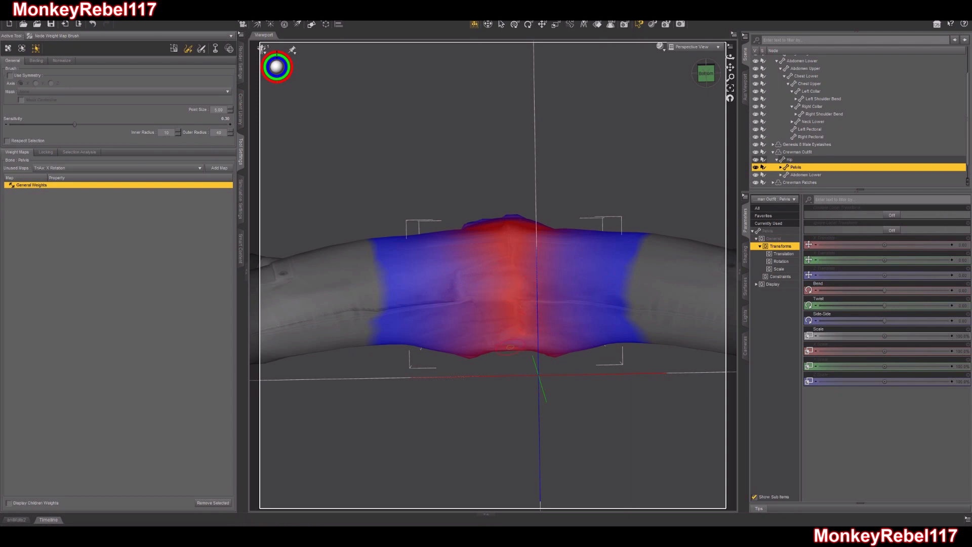
{"action": "left_click_drag", "start_coordinate": [704, 99], "coordinate": [703, 82]}
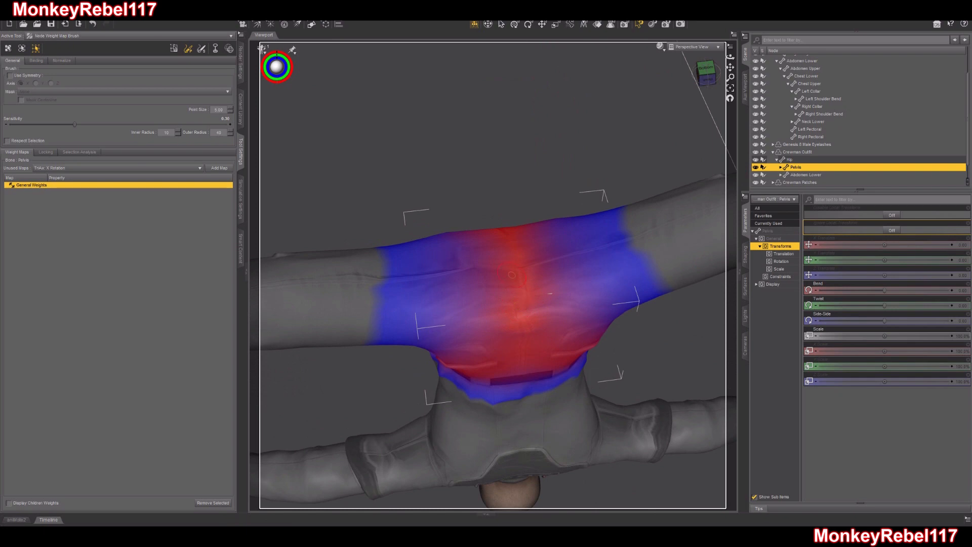
{"action": "left_click_drag", "start_coordinate": [492, 279], "coordinate": [490, 293]}
{"action": "left_click_drag", "start_coordinate": [701, 80], "coordinate": [701, 76]}
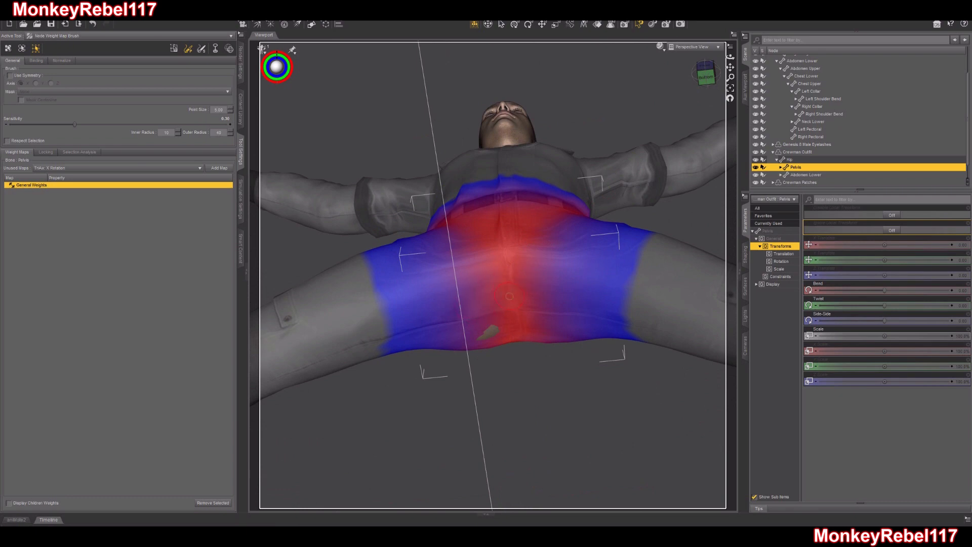
{"action": "mouse_move", "coordinate": [707, 77]}
{"action": "left_mouse_down"}
{"action": "mouse_move", "coordinate": [707, 110]}
{"action": "mouse_move", "coordinate": [709, 89]}
{"action": "left_mouse_up"}
{"action": "left_click", "coordinate": [706, 80]}
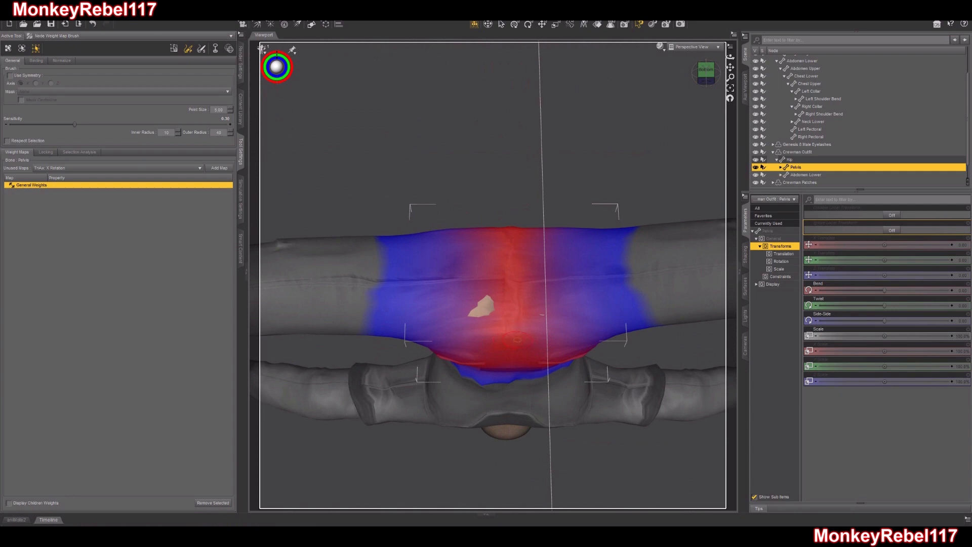
Smooth the painted Pelvis weights around the crotch and inner thighs, and check the front and back of the pants
{"action": "left_click", "coordinate": [203, 53]}
{"action": "left_click", "coordinate": [482, 322]}
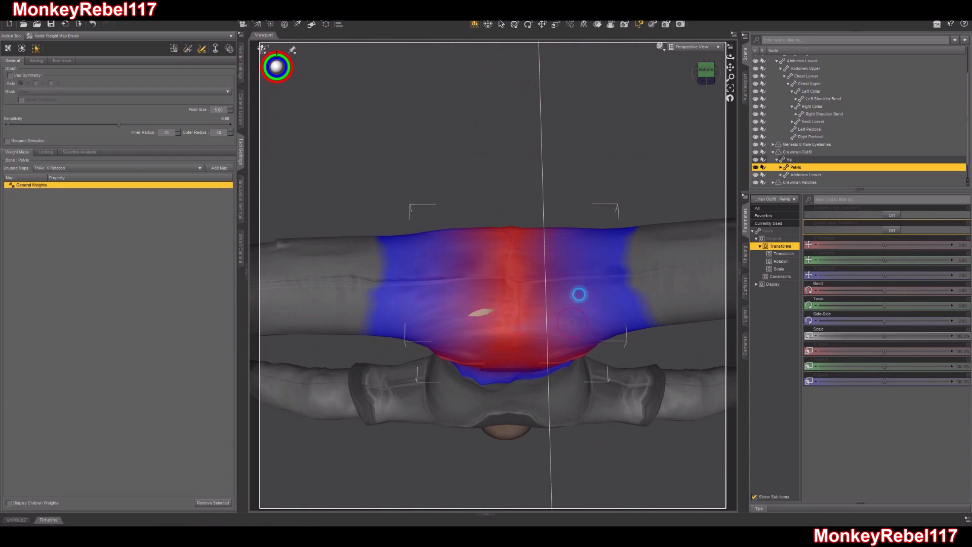
{"action": "left_click_drag", "start_coordinate": [710, 77], "coordinate": [709, 108]}
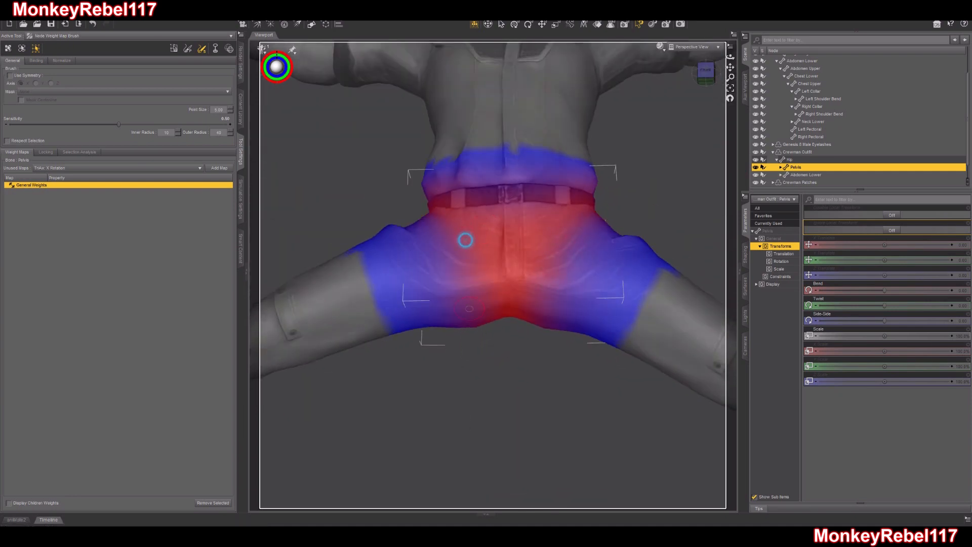
{"action": "scroll", "coordinate": [534, 208], "scroll_direction": "down", "scroll_amount": 3}
{"action": "left_click_drag", "start_coordinate": [707, 73], "coordinate": [798, 79]}
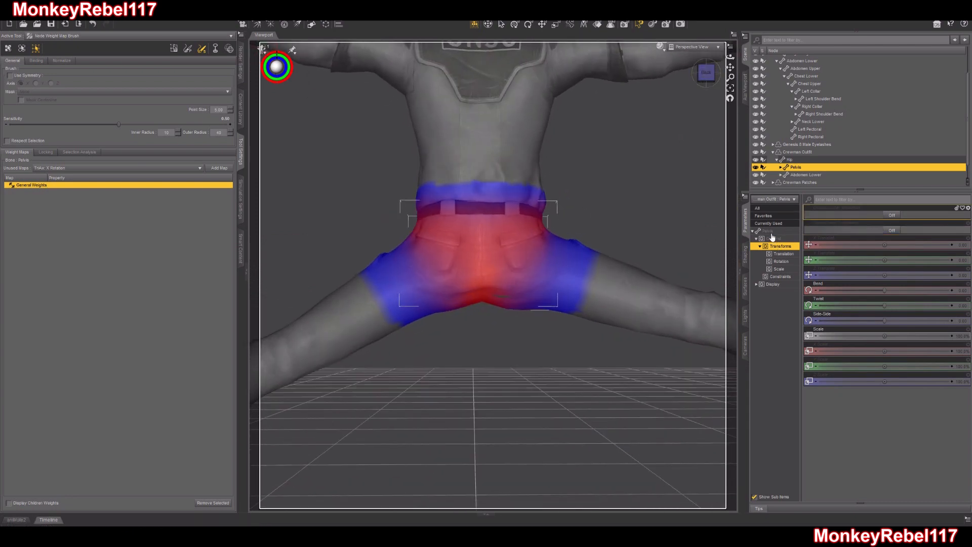
{"action": "left_click", "coordinate": [703, 76]}
{"action": "left_click_drag", "start_coordinate": [705, 75], "coordinate": [671, 65]}
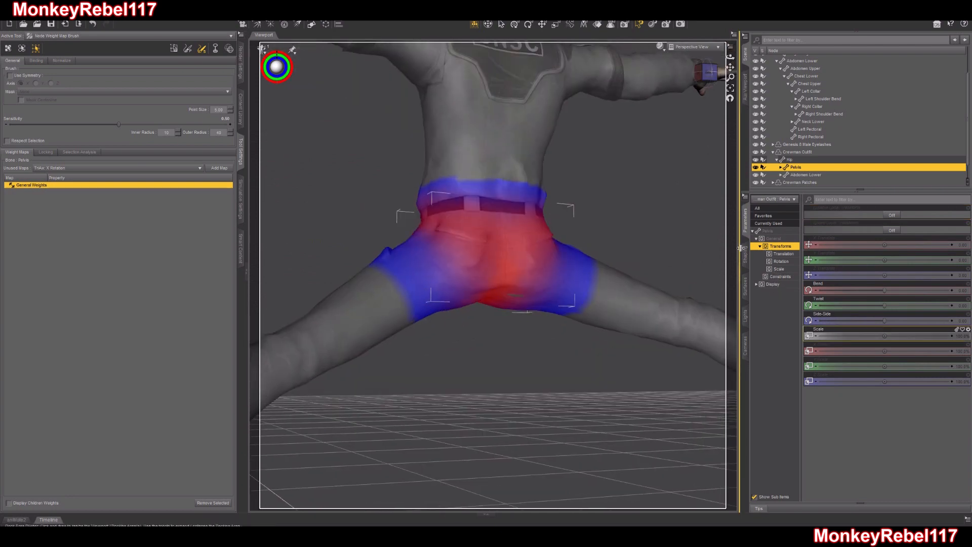
Select Crewman Outfit, turn on Enable Smoothing in its Mesh Smoothing parameters and inspect the posed outfit
{"action": "scroll", "coordinate": [806, 97], "scroll_direction": "up", "scroll_amount": 2}
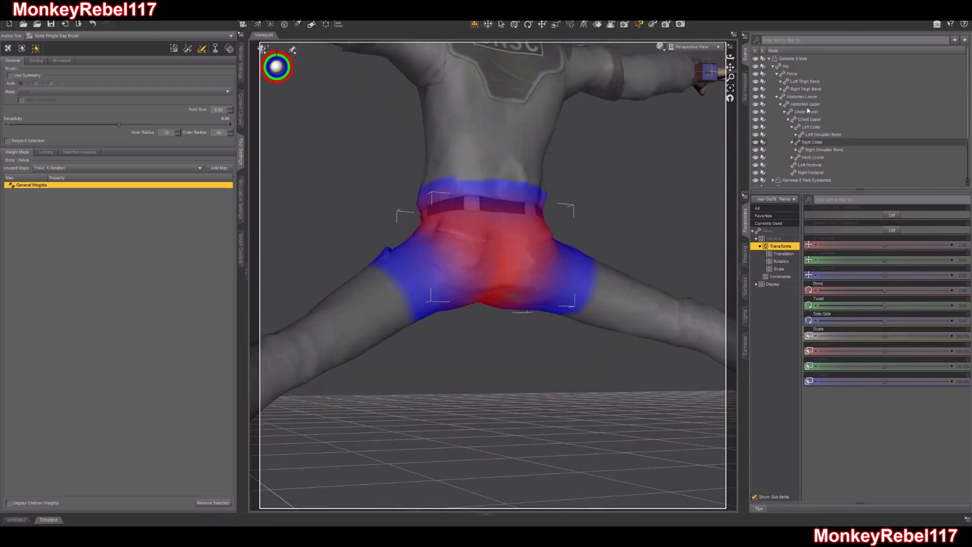
{"action": "scroll", "coordinate": [808, 110], "scroll_direction": "down", "scroll_amount": 3}
{"action": "left_click", "coordinate": [809, 144]}
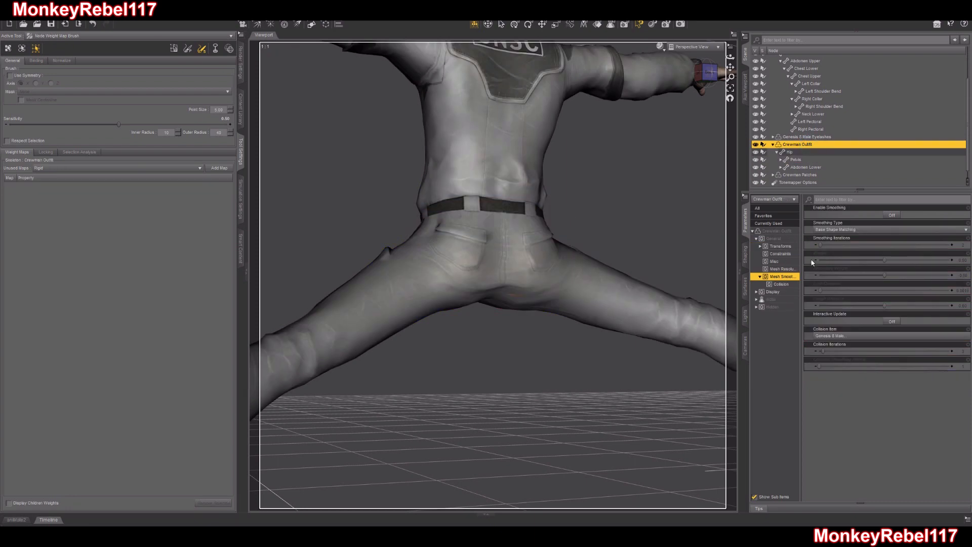
{"action": "left_click", "coordinate": [891, 215]}
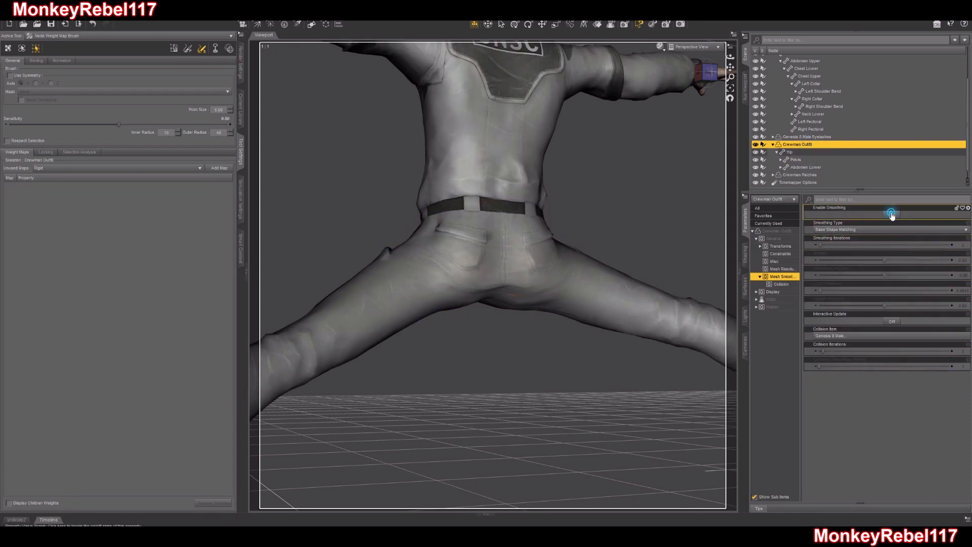
{"action": "left_click_drag", "start_coordinate": [713, 72], "coordinate": [749, 38]}
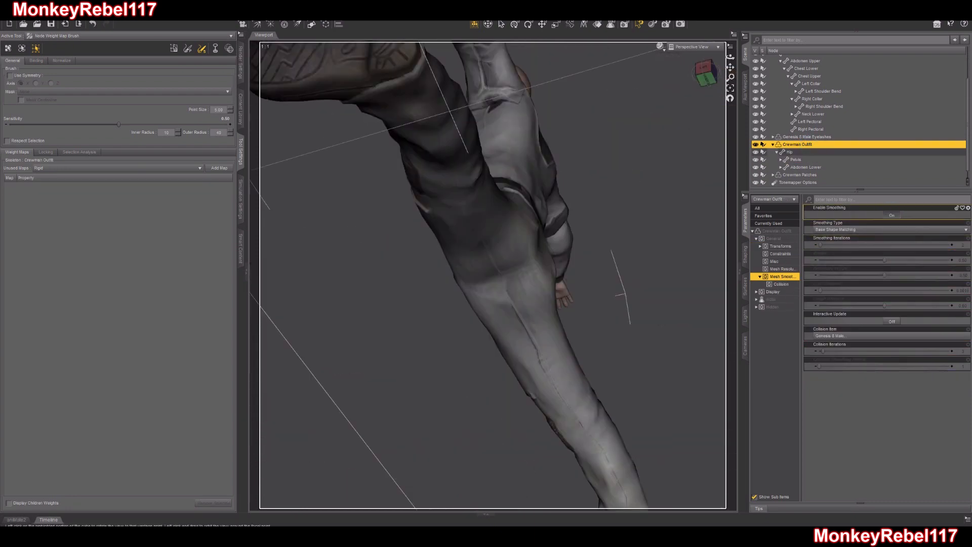
{"action": "left_click", "coordinate": [697, 76]}
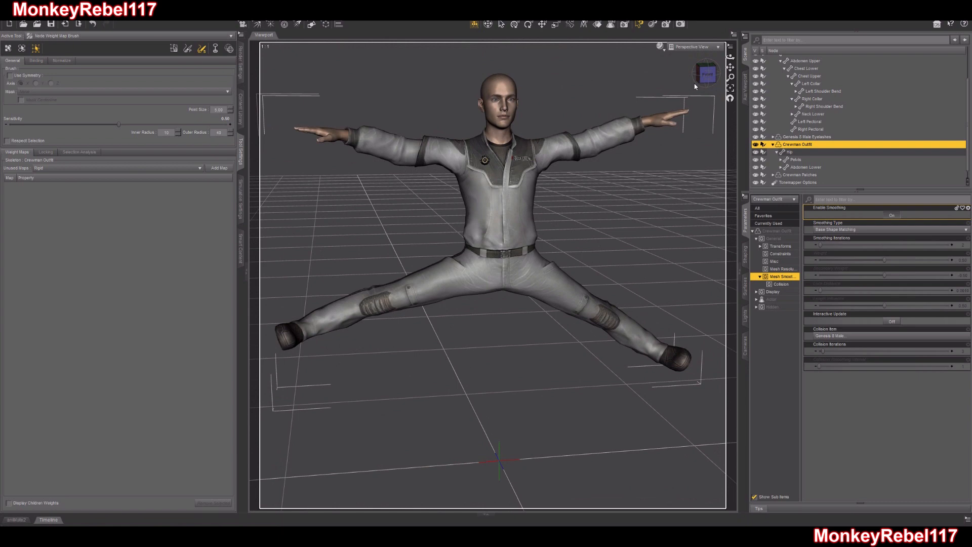
Toggle Enable Smoothing on Crewman Outfit to compare the armpit deformation, leaving it on
{"action": "key", "text": "ctrl+z"}
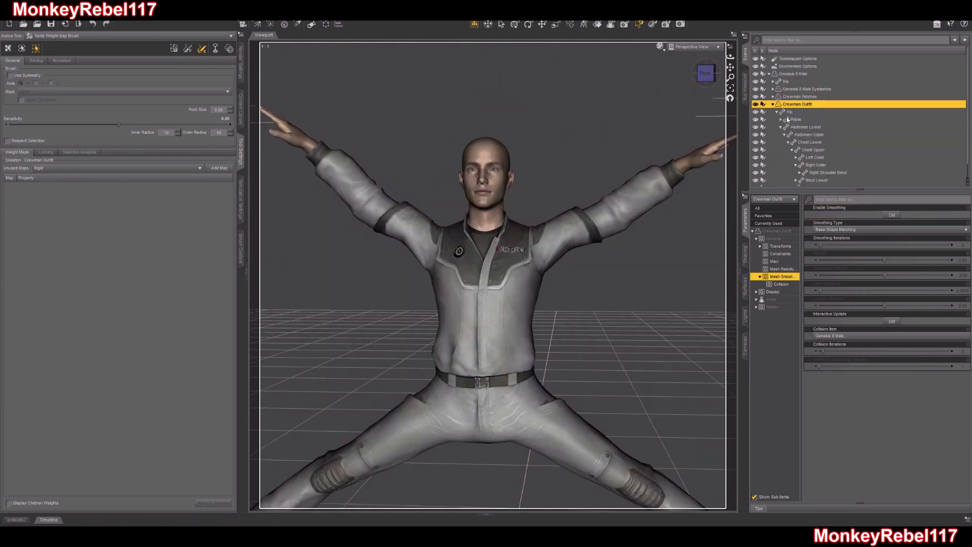
{"action": "left_click", "coordinate": [891, 215]}
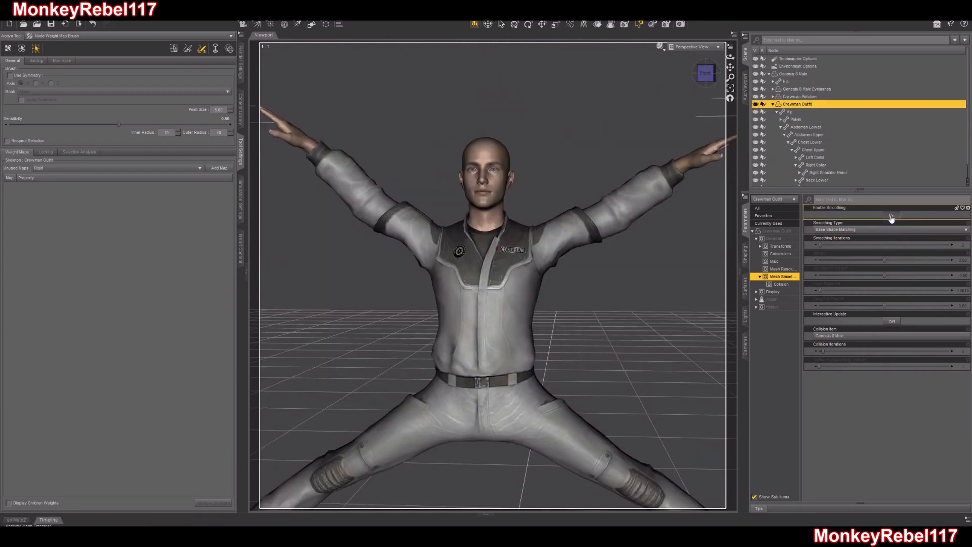
{"action": "scroll", "coordinate": [671, 241], "scroll_direction": "up", "scroll_amount": 10}
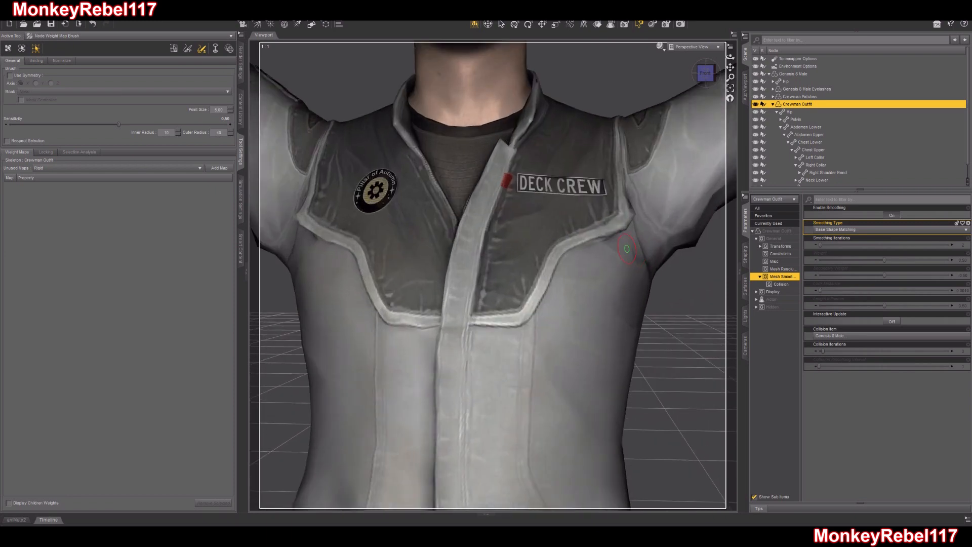
{"action": "left_click_drag", "start_coordinate": [710, 83], "coordinate": [727, 72]}
{"action": "left_click", "coordinate": [888, 215]}
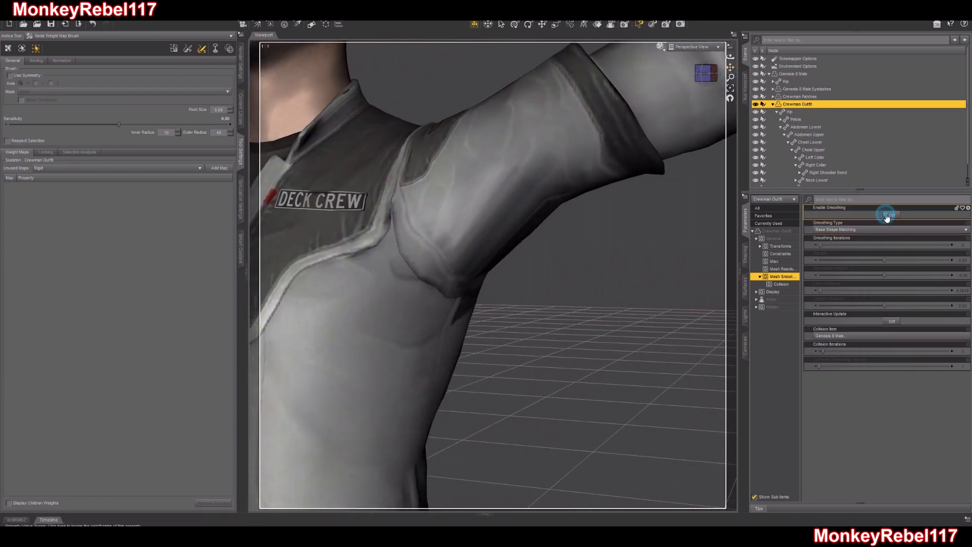
{"action": "left_click", "coordinate": [888, 215]}
{"action": "left_click_drag", "start_coordinate": [711, 73], "coordinate": [707, 74]}
{"action": "scroll", "coordinate": [582, 243], "scroll_direction": "down", "scroll_amount": 10}
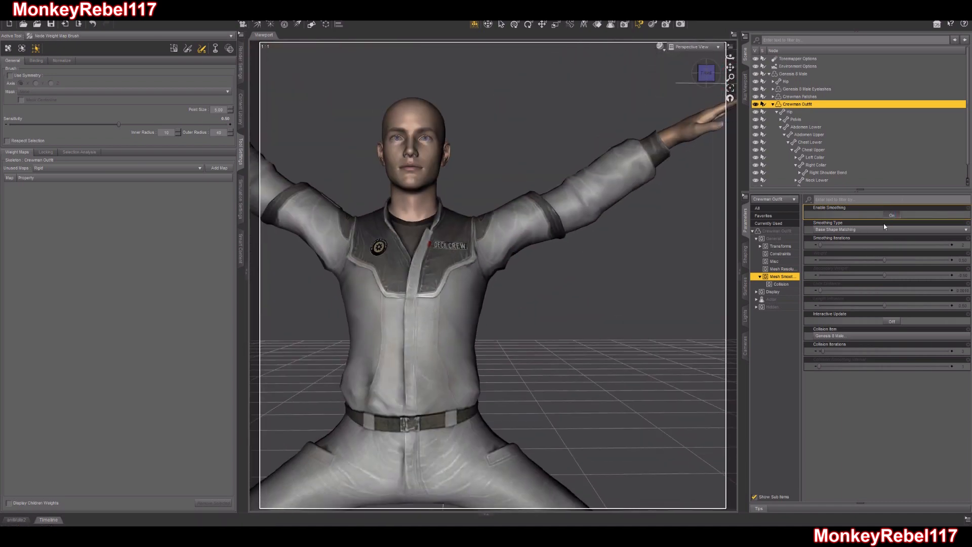
Try the Generic smoothing type on Crewman Outfit, and return it to Base Shape Matching
{"action": "left_click", "coordinate": [877, 231]}
{"action": "left_click", "coordinate": [835, 241]}
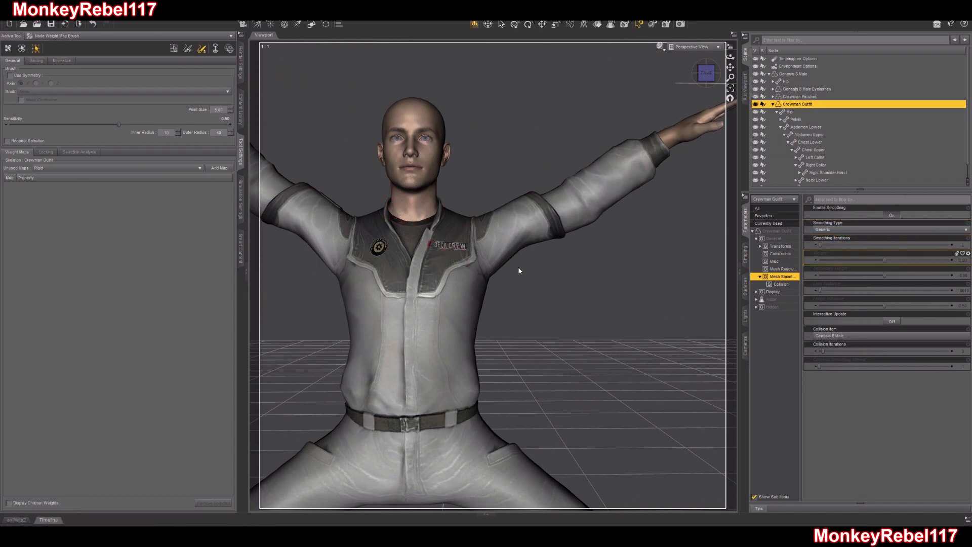
{"action": "left_click", "coordinate": [835, 232]}
{"action": "left_click", "coordinate": [829, 246]}
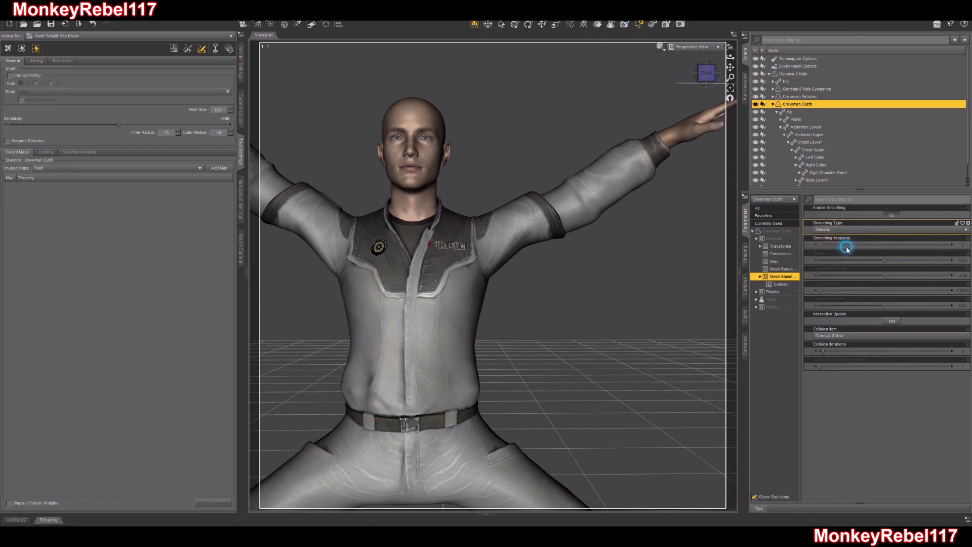
Select Genesis 8 Male and reset the whole figure to its zero pose
{"action": "left_click_drag", "start_coordinate": [730, 67], "coordinate": [749, 50]}
{"action": "scroll", "coordinate": [612, 141], "scroll_direction": "down", "scroll_amount": 5}
{"action": "scroll", "coordinate": [640, 173], "scroll_direction": "down", "scroll_amount": 1}
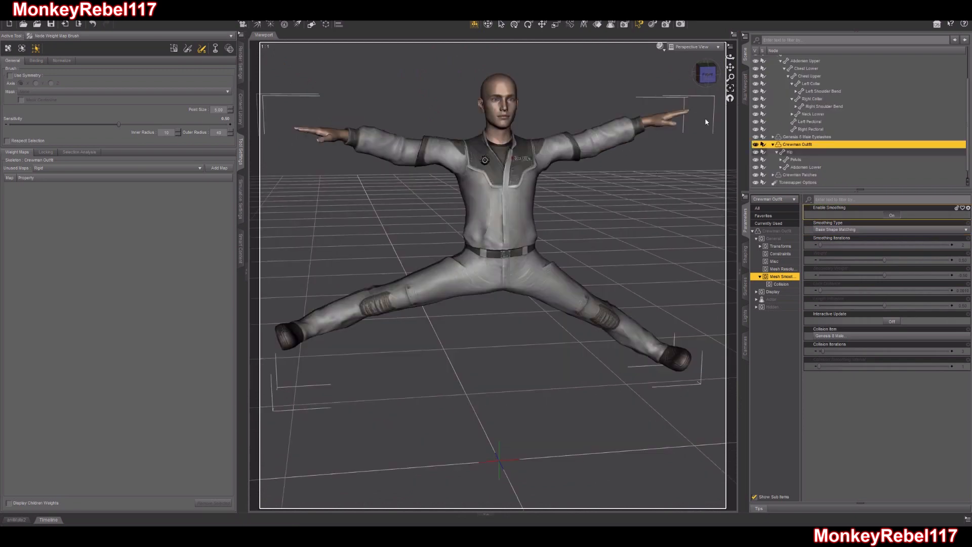
{"action": "scroll", "coordinate": [860, 125], "scroll_direction": "up", "scroll_amount": 2}
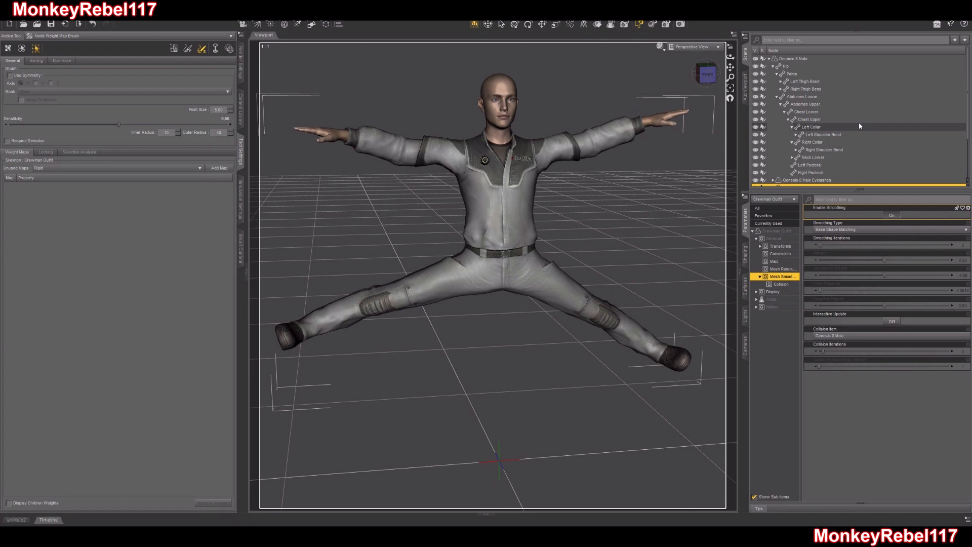
{"action": "left_click", "coordinate": [794, 60]}
{"action": "left_click", "coordinate": [19, 15]}
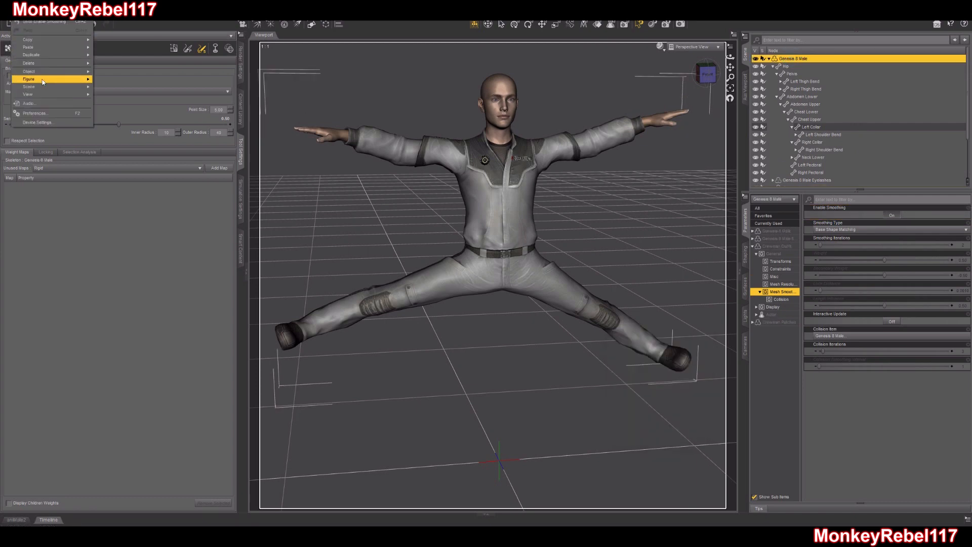
{"action": "mouse_move", "coordinate": [43, 82]}
{"action": "mouse_move", "coordinate": [151, 199]}
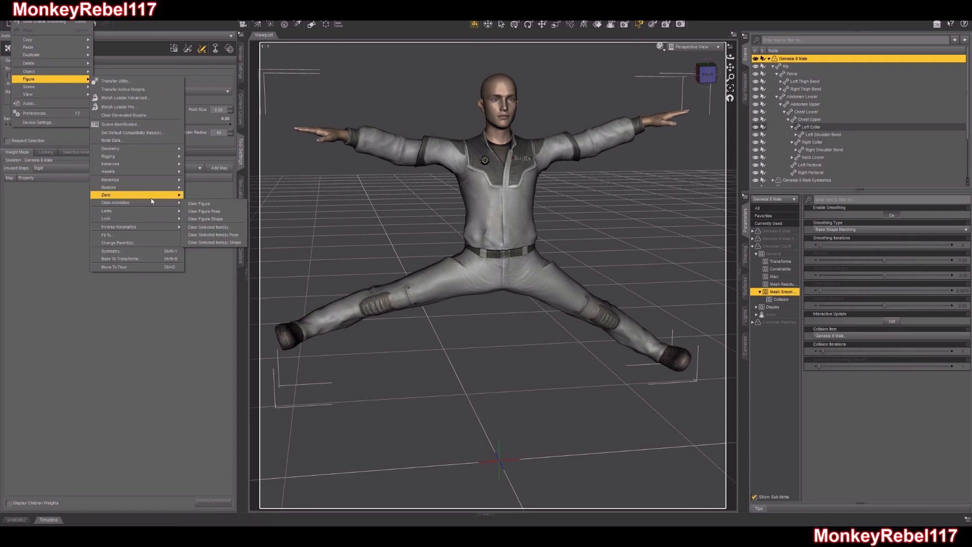
{"action": "left_click", "coordinate": [199, 203]}
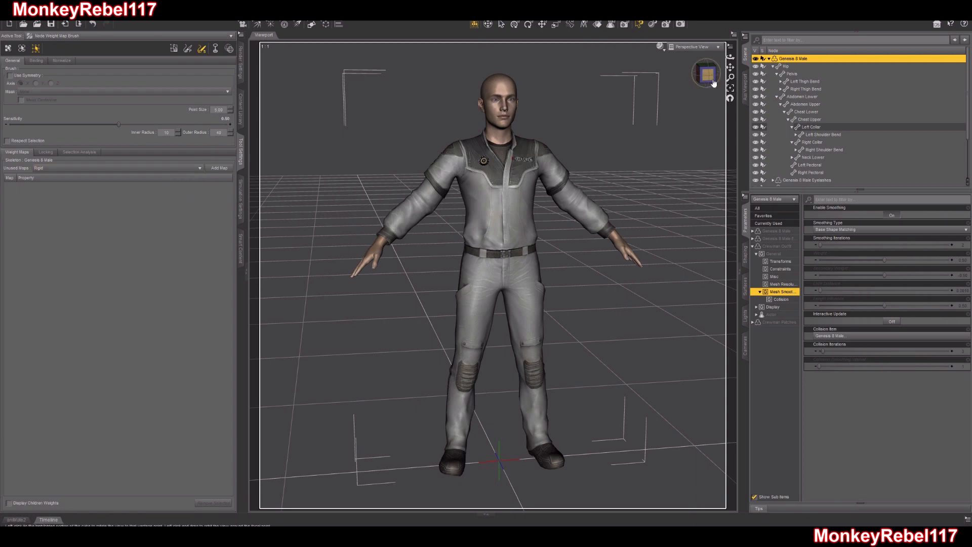
Collapse the figure's Hip and Crewman Outfit hierarchies and select Crewman Outfit
{"action": "left_click", "coordinate": [773, 67]}
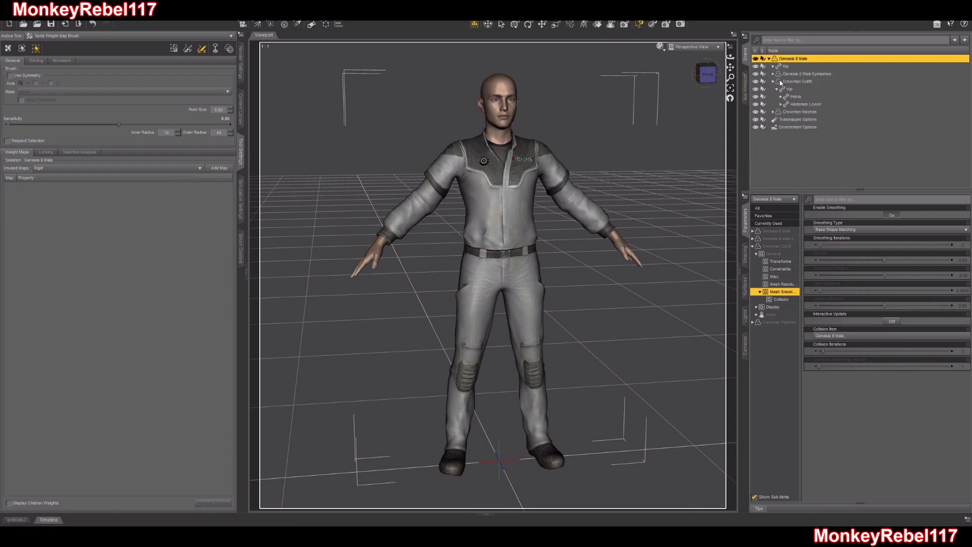
{"action": "left_click", "coordinate": [773, 82]}
{"action": "left_click", "coordinate": [804, 82]}
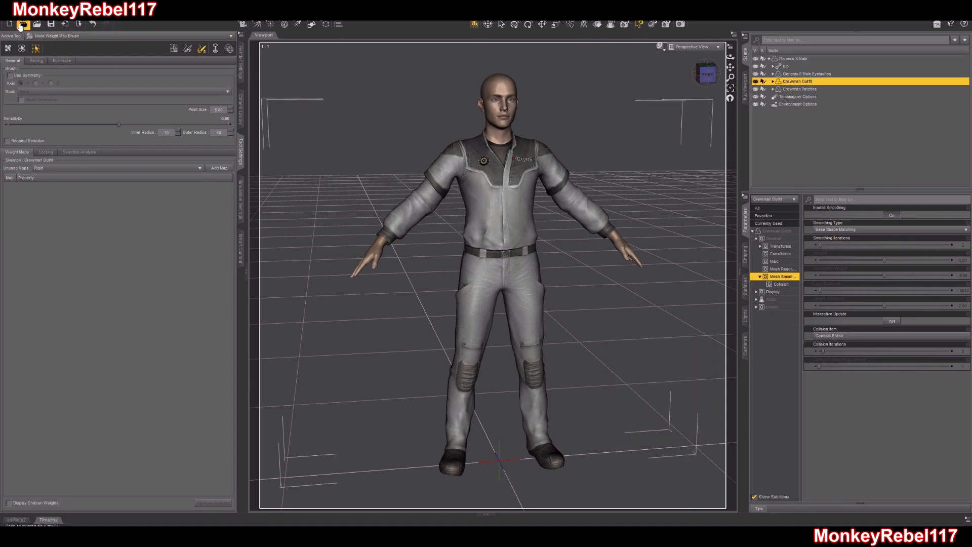
Start saving Crewman Outfit as a Figure/Prop asset, changing the destination path from Genesis 8 Female to the Genesis 8 Male Halo/CREWMAN/H1A folder
{"action": "left_click", "coordinate": [8, 14]}
{"action": "mouse_move", "coordinate": [40, 65]}
{"action": "mouse_move", "coordinate": [150, 232]}
{"action": "left_click", "coordinate": [188, 241]}
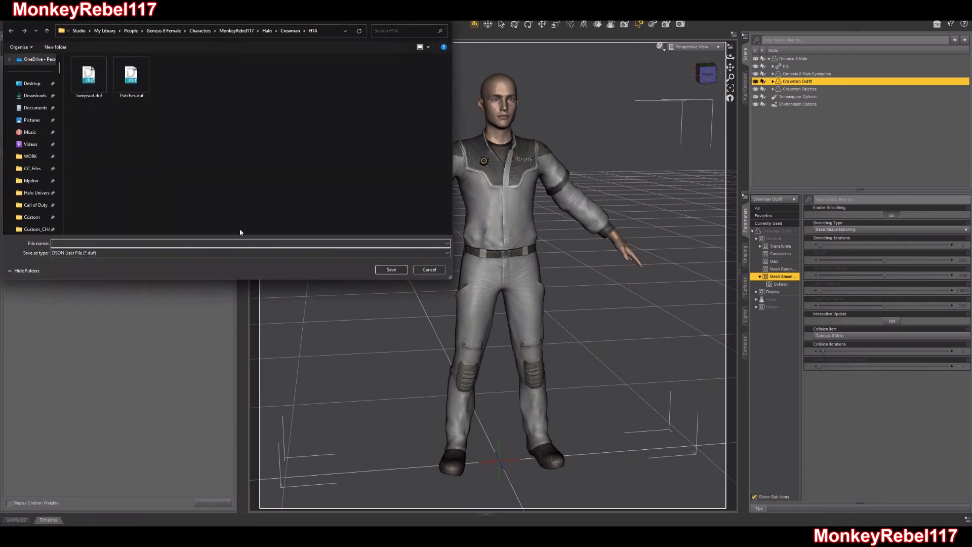
{"action": "left_click", "coordinate": [329, 35]}
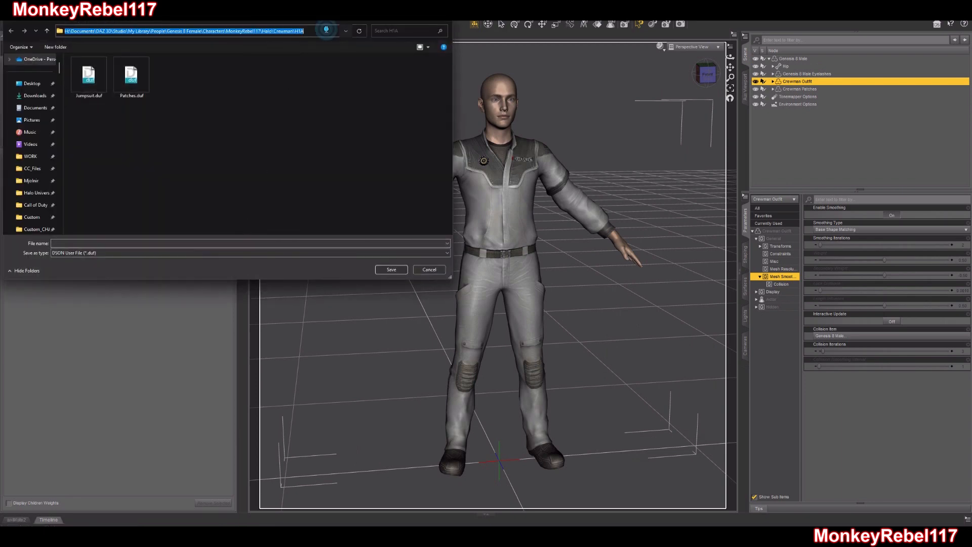
{"action": "left_click", "coordinate": [200, 32]}
{"action": "key", "text": "BackSpace"}
{"action": "key", "text": "BackSpace"}
{"action": "key", "text": "BackSpace"}
{"action": "key", "text": "BackSpace"}
{"action": "key", "text": "BackSpace"}
{"action": "key", "text": "BackSpace"}
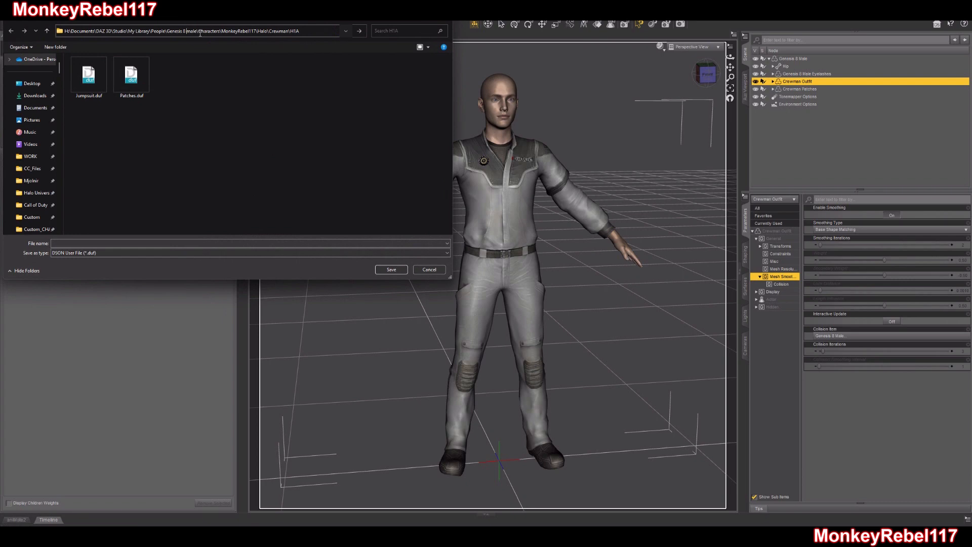
{"action": "type", "text": "Male"}
{"action": "key", "text": "Return"}
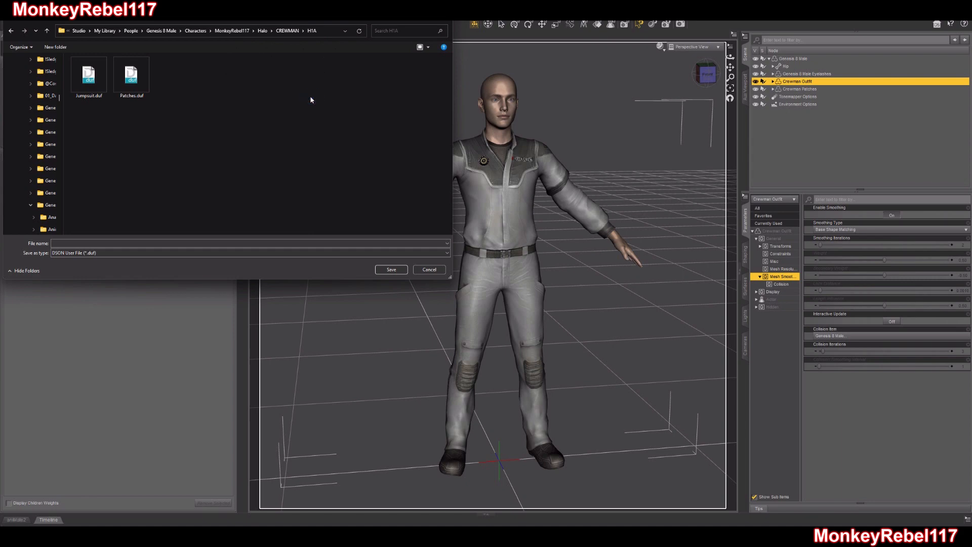
Name the outfit's asset file Jumpsuit NEW.duf, based on the existing Jumpsuit.duf name, and proceed to the asset save options
{"action": "left_click", "coordinate": [100, 96]}
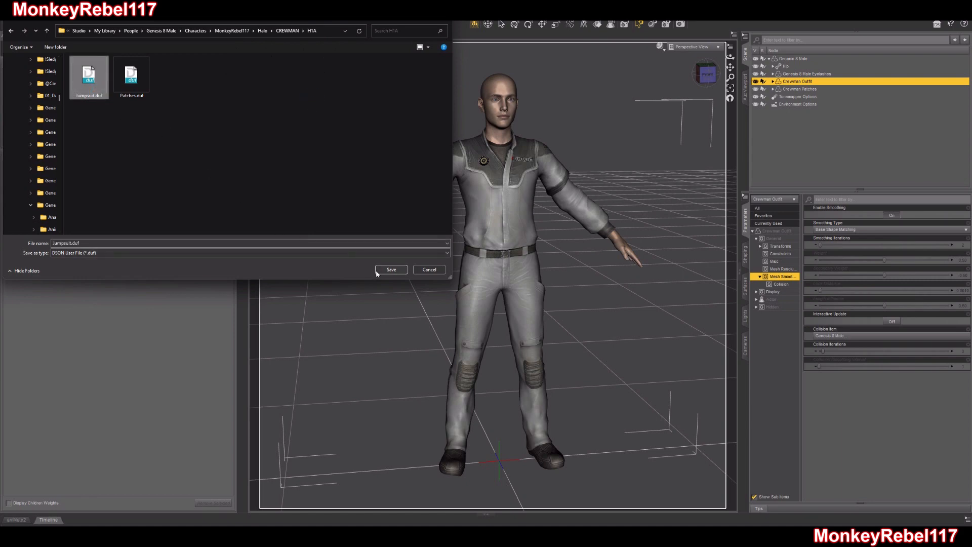
{"action": "double_click", "coordinate": [71, 243]}
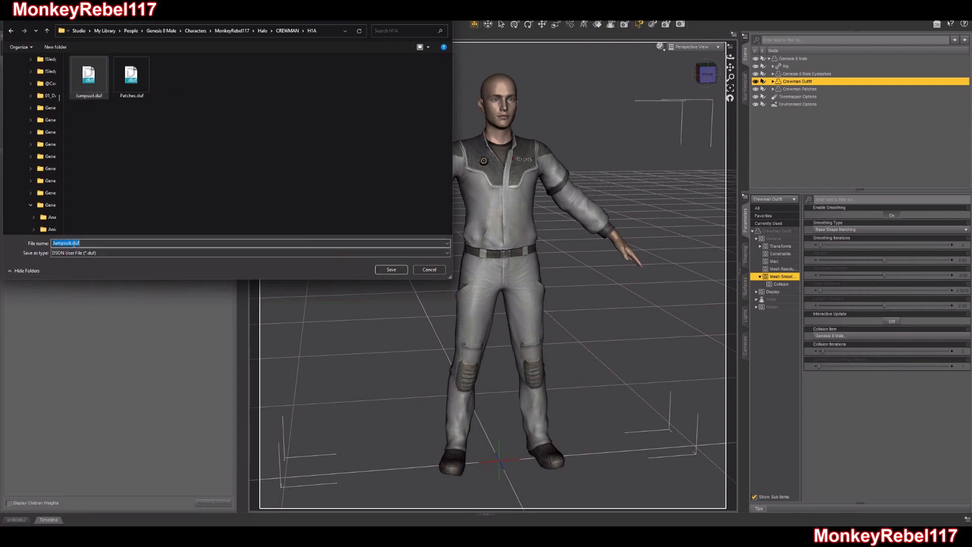
{"action": "left_click", "coordinate": [71, 243]}
{"action": "type", "text": "Base"}
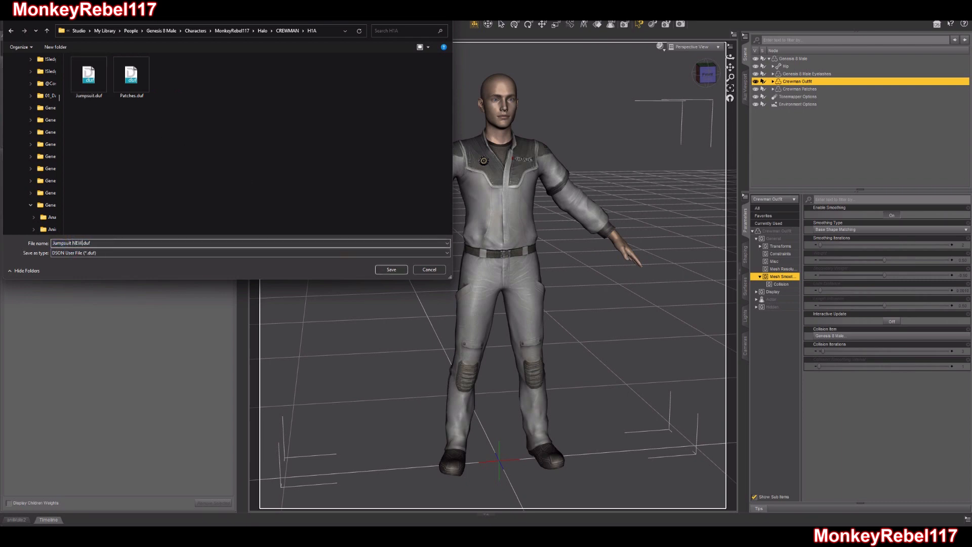
{"action": "key", "text": "Return"}
Set the outfit asset's product name to HALO/Crewman/H1A/MALE, copy that name for reuse, and accept the save options
{"action": "left_click_drag", "start_coordinate": [381, 235], "coordinate": [338, 240]}
{"action": "type", "text": "Z"}
{"action": "key", "text": "BackSpace"}
{"action": "type", "text": "HAL"}
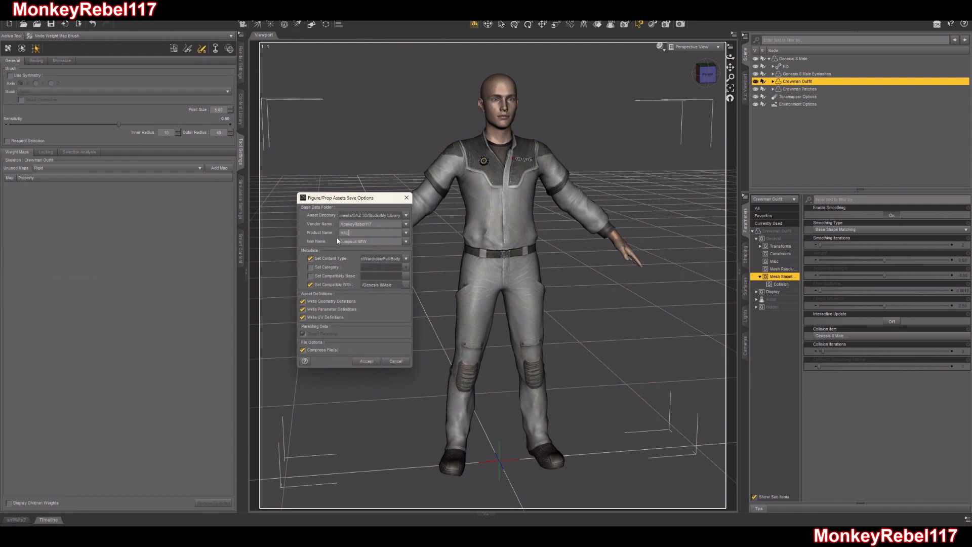
{"action": "type", "text": "O/Crewm"}
{"action": "type", "text": "ALE"}
{"action": "left_click_drag", "start_coordinate": [397, 232], "coordinate": [302, 227]}
{"action": "key", "text": "ctrl+c"}
{"action": "left_click", "coordinate": [366, 361]}
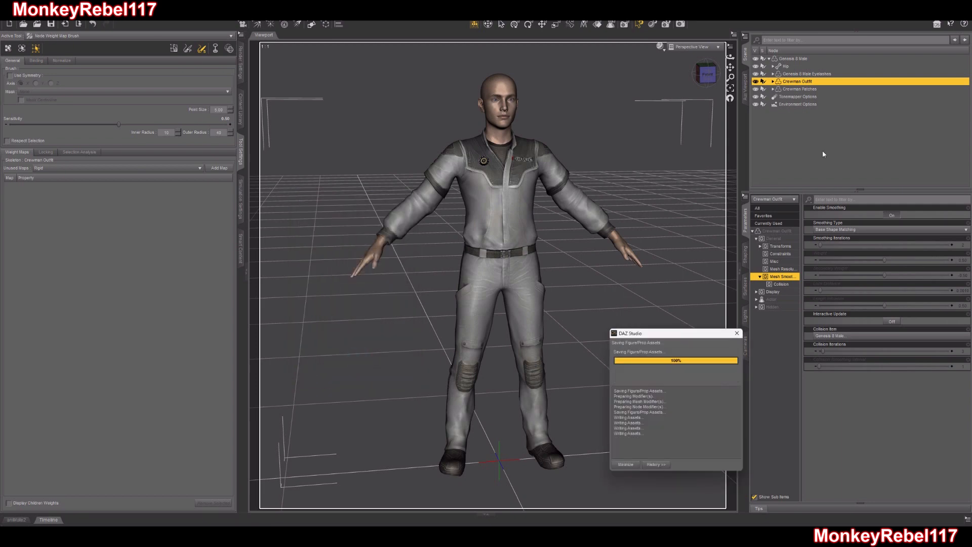
Save Crewman Patches as a Figure/Prop asset named Patches NEW.duf in the same Genesis 8 Male H1A folder
{"action": "left_click", "coordinate": [804, 89]}
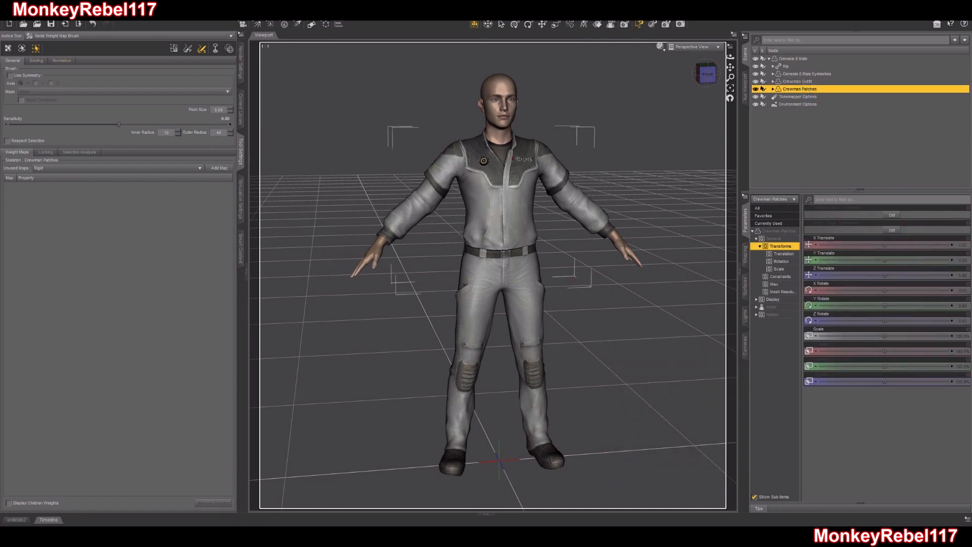
{"action": "left_click", "coordinate": [9, 15]}
{"action": "mouse_move", "coordinate": [32, 65]}
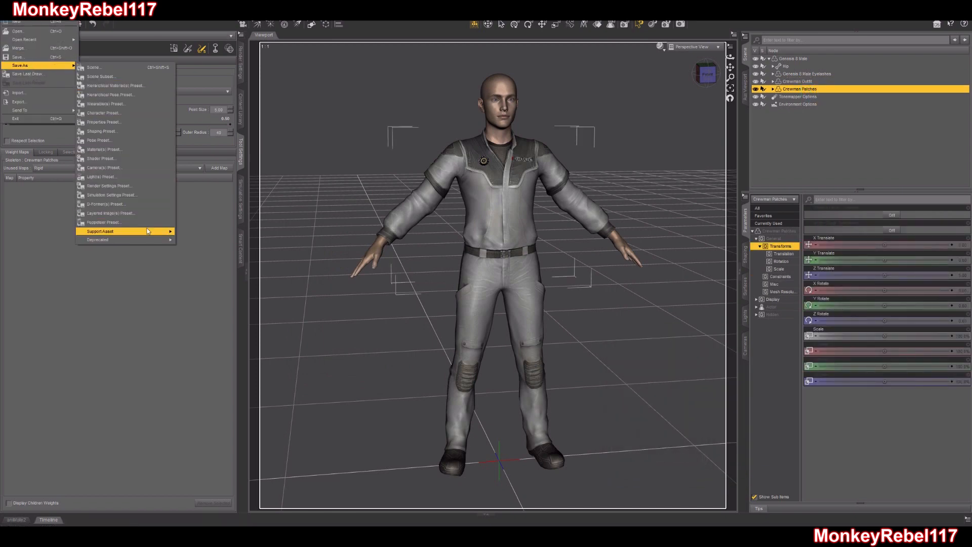
{"action": "left_click", "coordinate": [186, 240]}
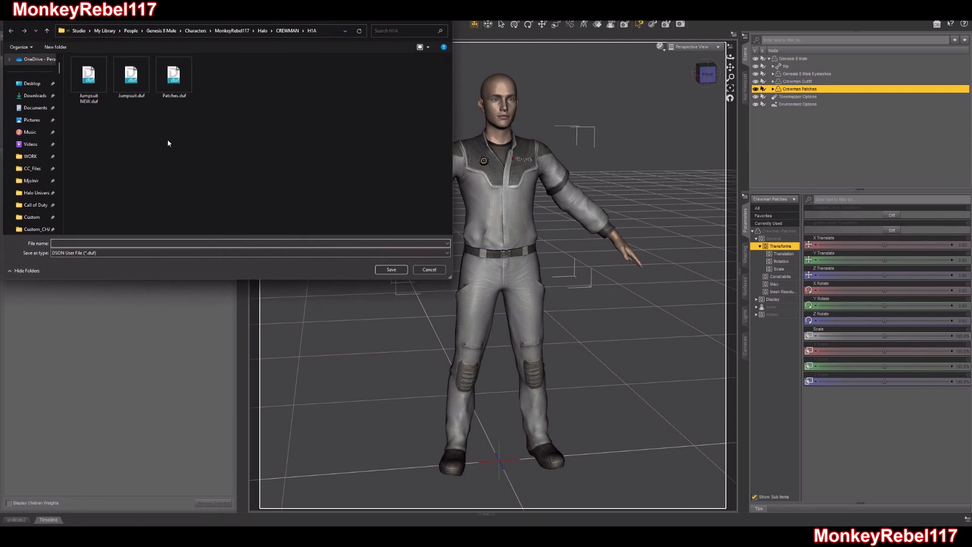
{"action": "left_click", "coordinate": [173, 76]}
{"action": "left_click", "coordinate": [68, 242]}
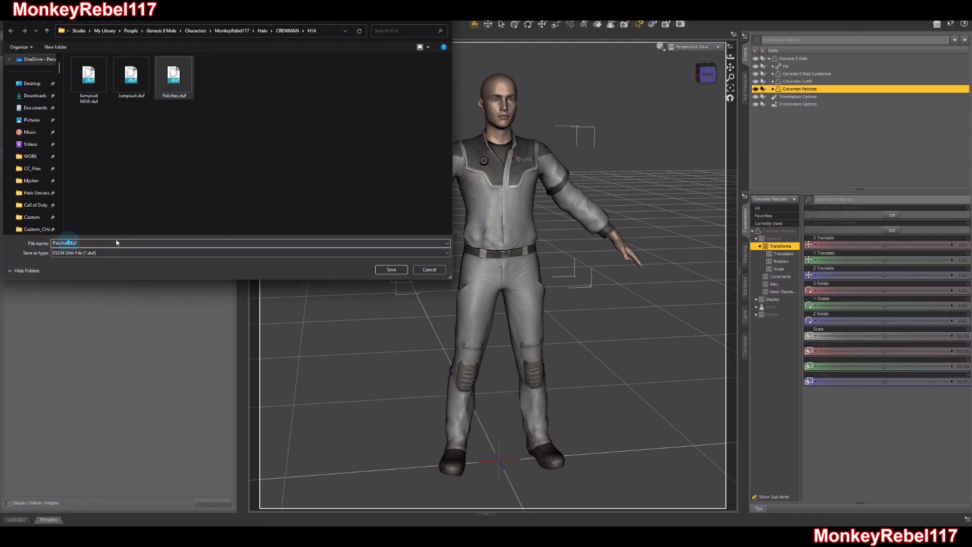
{"action": "type", "text": "NEW"}
{"action": "key", "text": "Return"}
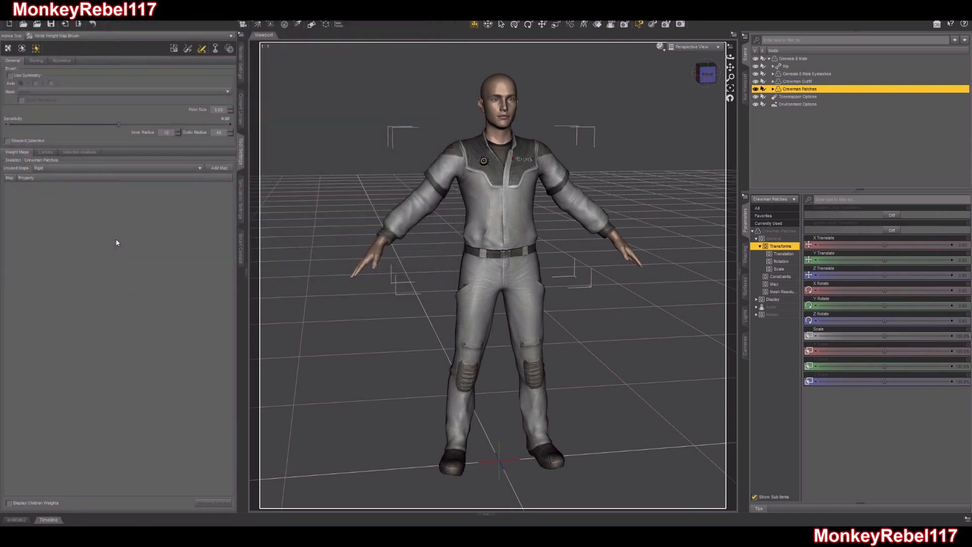
Set the patches asset's product name to the copied HALO/Crewman/H1A/MALE and accept the save options
{"action": "double_click", "coordinate": [360, 233]}
{"action": "key", "text": "ctrl+v"}
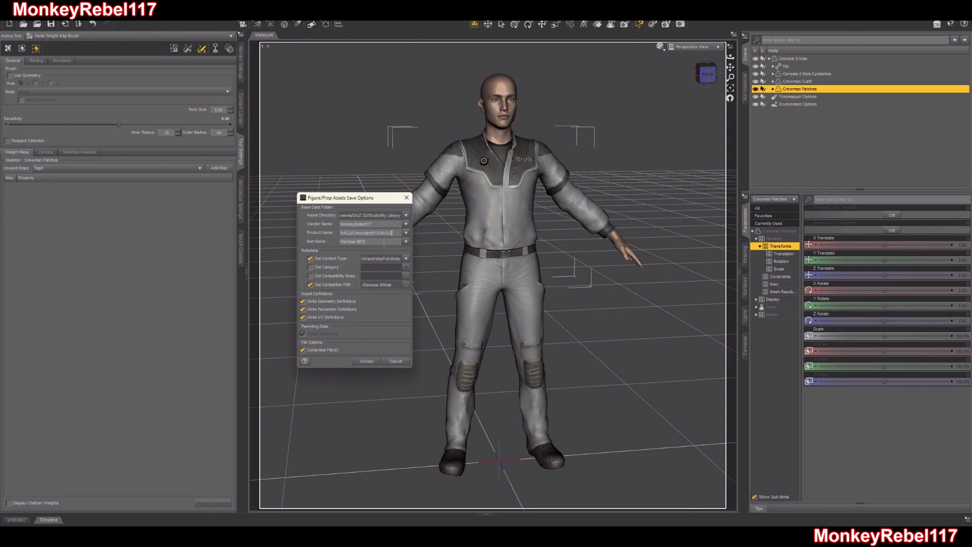
{"action": "left_click", "coordinate": [364, 361]}
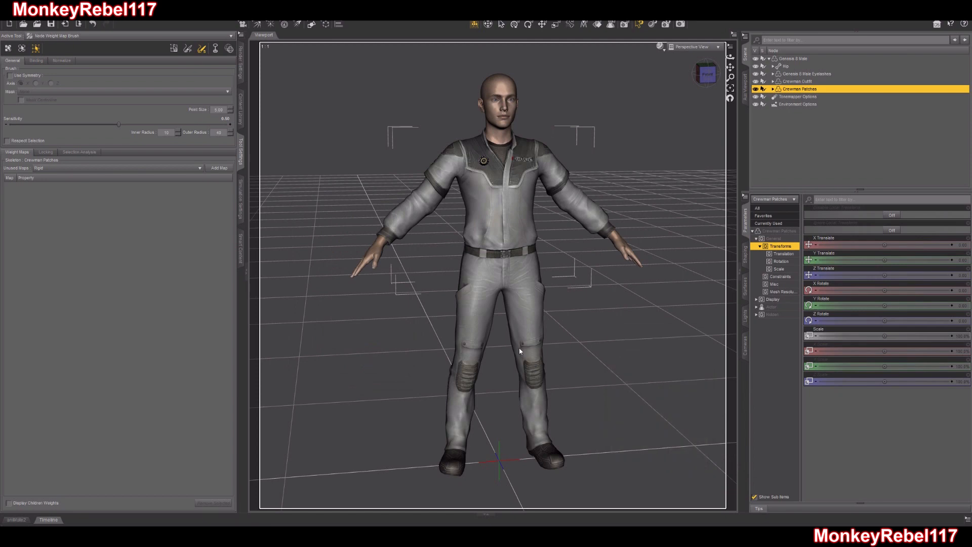
Delete Crewman Outfit and Crewman Patches from the scene, leaving only the Genesis 8 Male figure
{"action": "left_click", "coordinate": [824, 150]}
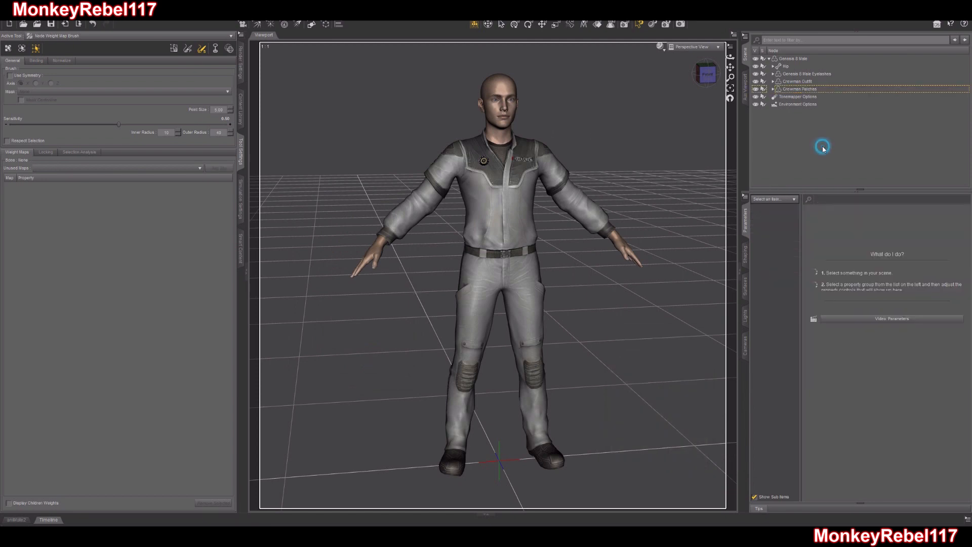
{"action": "left_click", "coordinate": [809, 81]}
{"action": "key", "text": "Delete"}
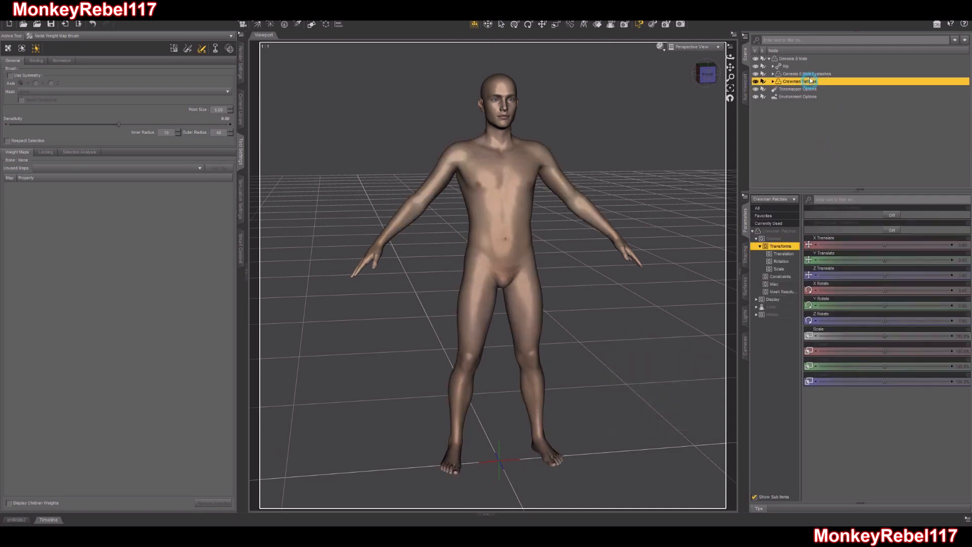
Load Jumpsuit NEW and Patches NEW onto Genesis 8 Male from its Halo/CREWMAN/H1A folder in the content library
{"action": "left_click", "coordinate": [802, 60]}
{"action": "left_click", "coordinate": [240, 108]}
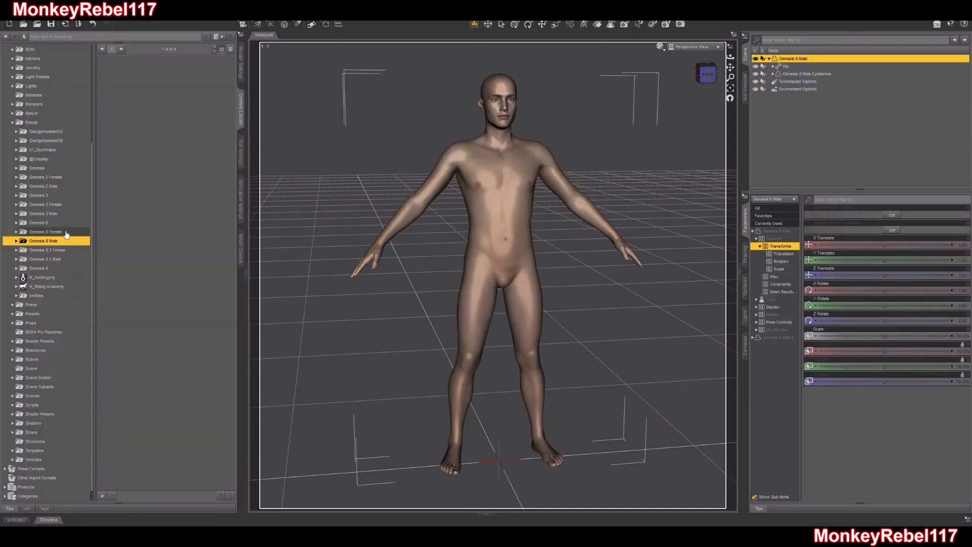
{"action": "left_click", "coordinate": [17, 241]}
{"action": "left_click", "coordinate": [20, 269]}
{"action": "left_click", "coordinate": [24, 377]}
{"action": "left_click", "coordinate": [28, 396]}
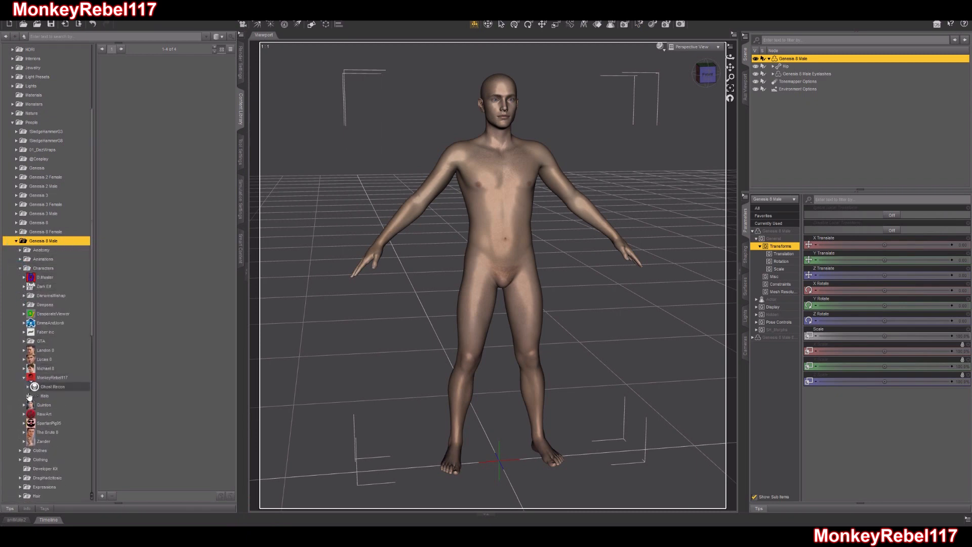
{"action": "scroll", "coordinate": [30, 384], "scroll_direction": "down", "scroll_amount": 3}
{"action": "left_click", "coordinate": [30, 346]}
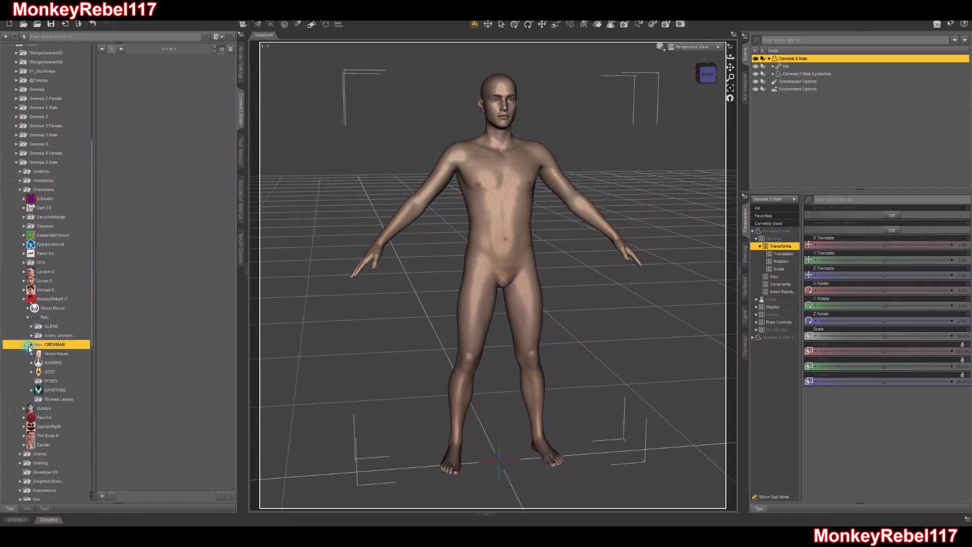
{"action": "left_click", "coordinate": [51, 353]}
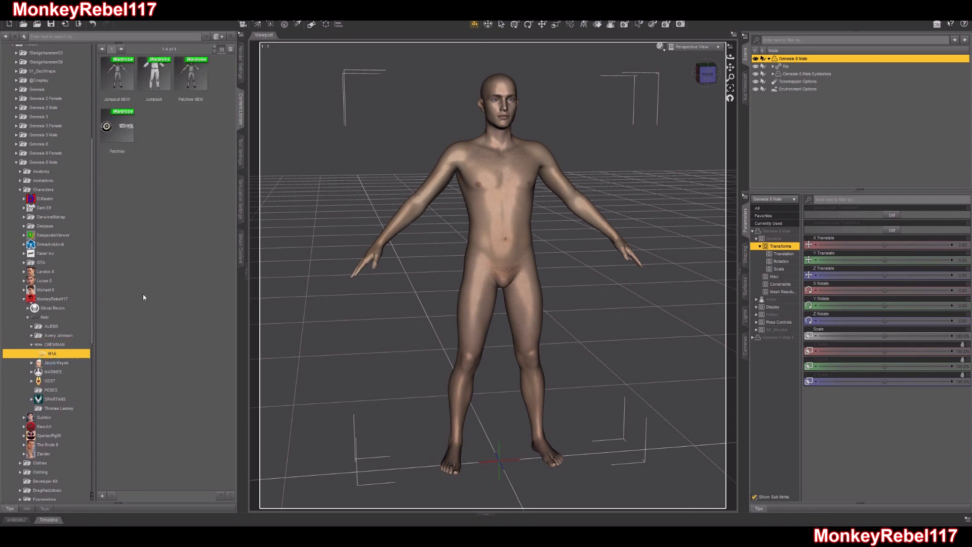
{"action": "double_click", "coordinate": [122, 86]}
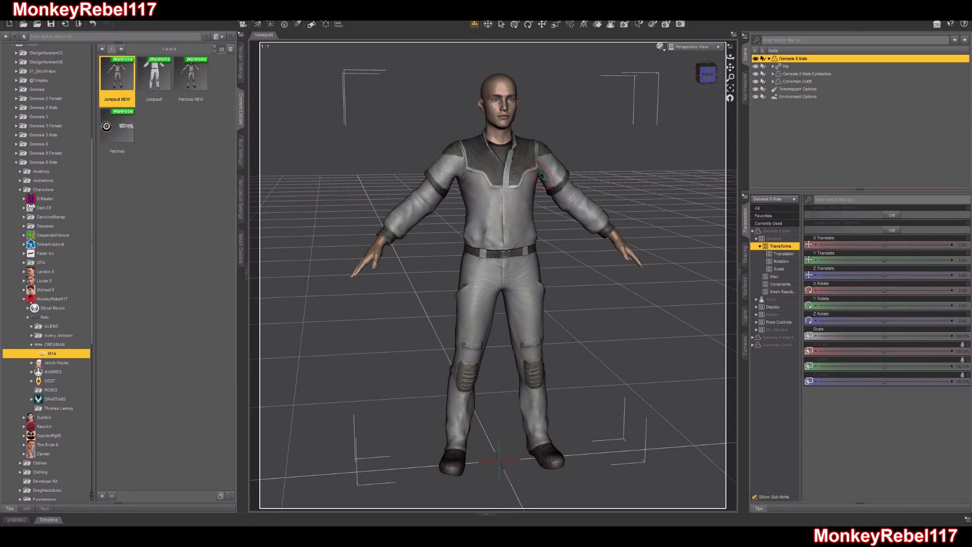
{"action": "double_click", "coordinate": [191, 79]}
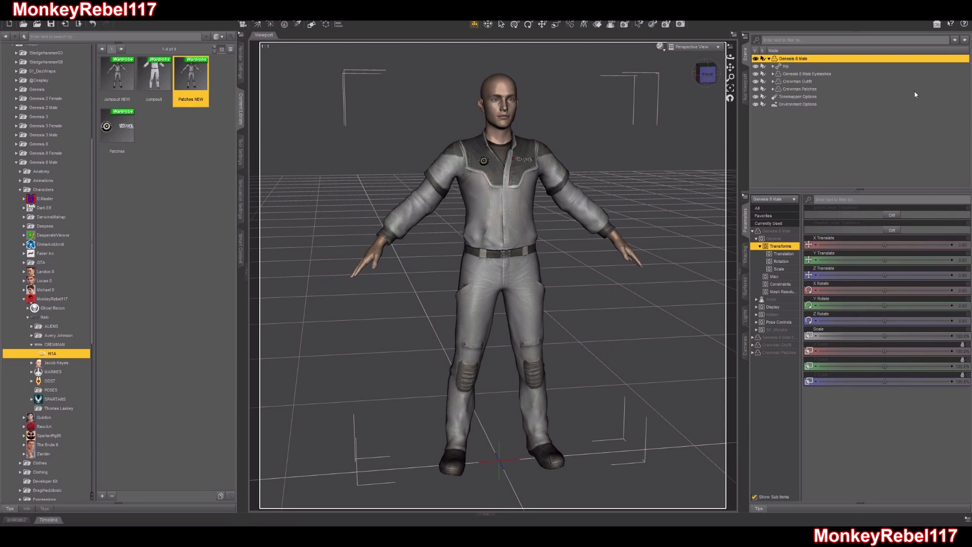
Delete the reloaded Crewman Patches and Crewman Outfit, and undo both deletions
{"action": "left_click", "coordinate": [802, 89]}
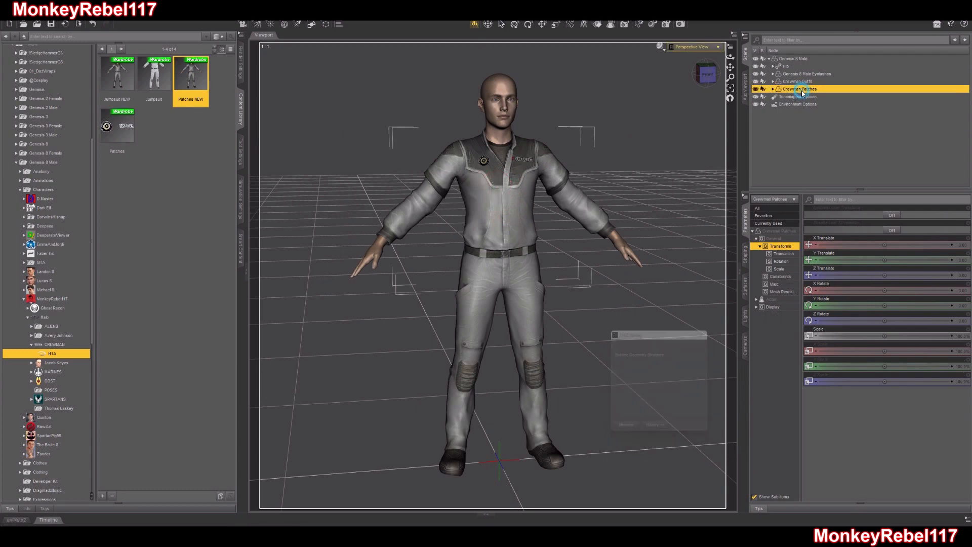
{"action": "key", "text": "Delete"}
{"action": "key", "text": "Delete"}
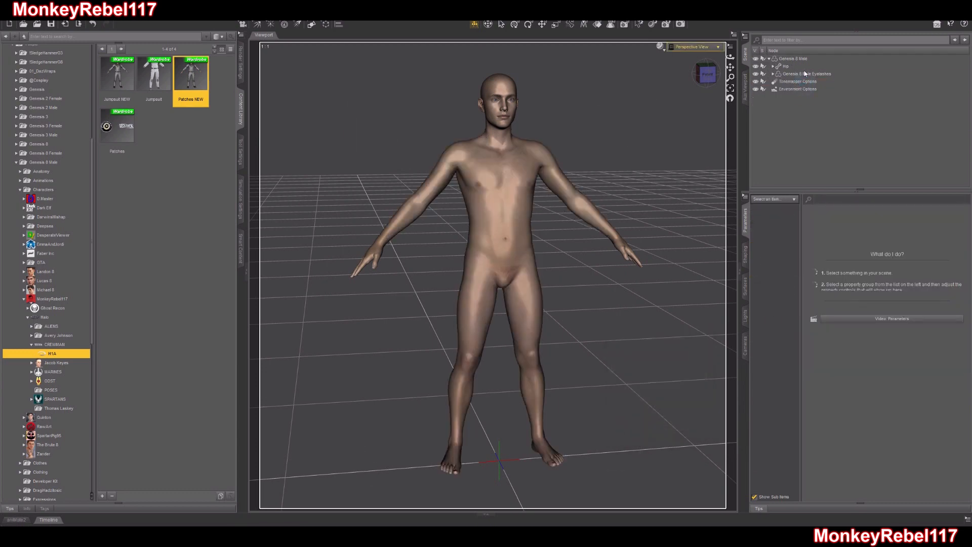
{"action": "key", "text": "ctrl+z"}
{"action": "key", "text": "ctrl+z"}
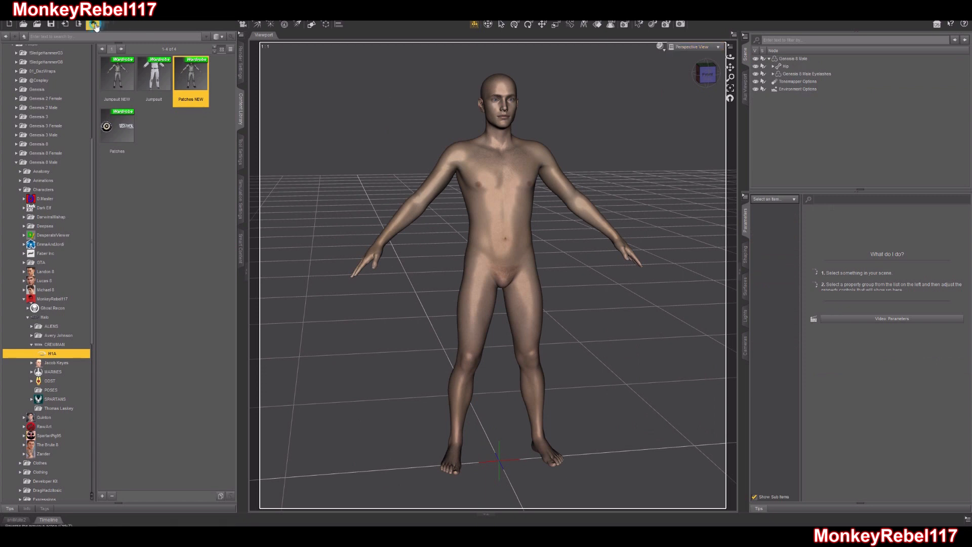
Start a Wearable(s) Preset save for Genesis 8 Male, reusing the Crewman H1A OUTFIT file name and redirecting the path to Genesis 8 Male's CREWMAN folder
{"action": "left_click", "coordinate": [793, 58]}
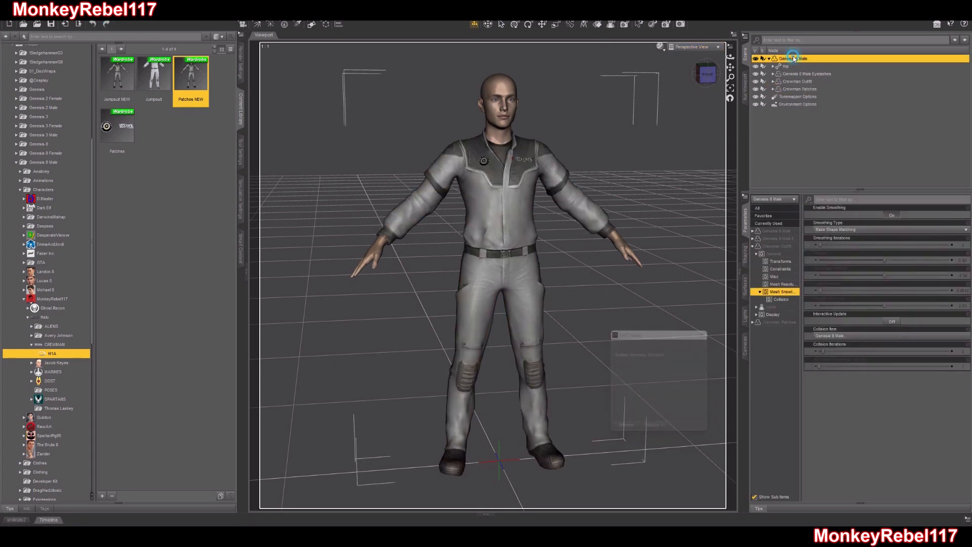
{"action": "left_click", "coordinate": [9, 15]}
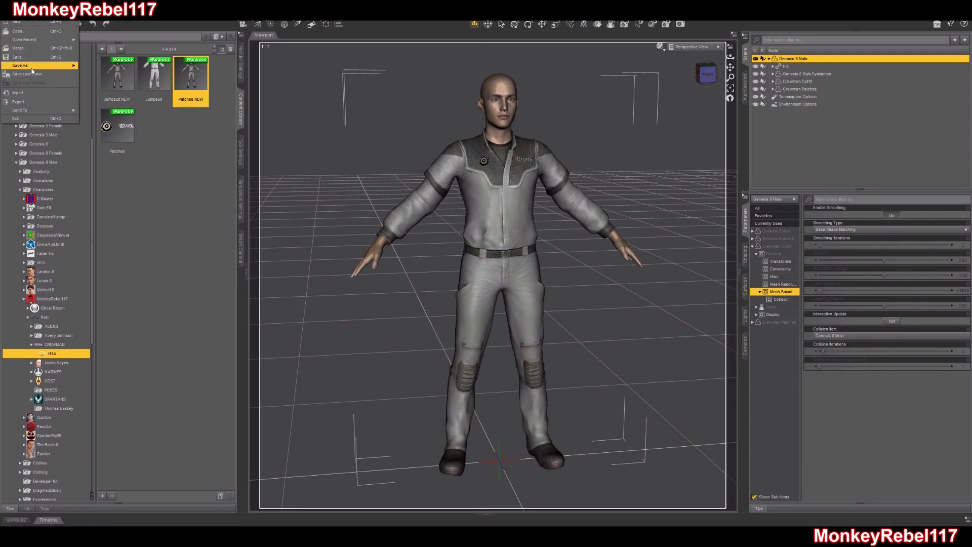
{"action": "mouse_move", "coordinate": [30, 66]}
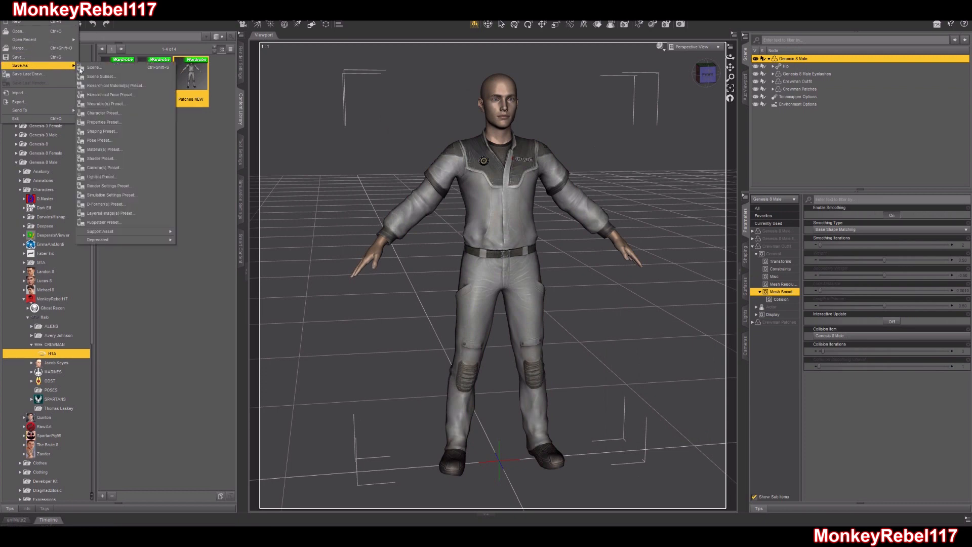
{"action": "left_click", "coordinate": [110, 104]}
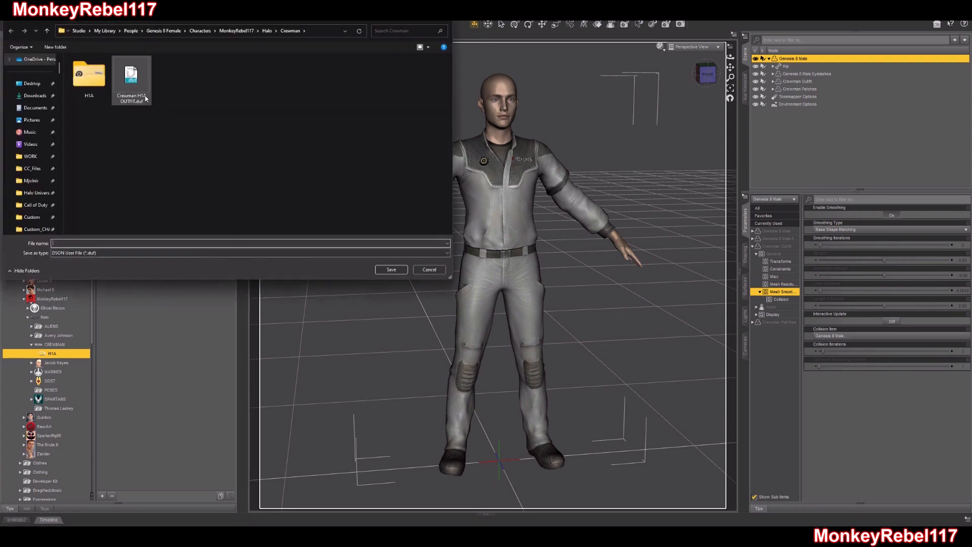
{"action": "left_click", "coordinate": [131, 78]}
{"action": "left_click", "coordinate": [320, 30]}
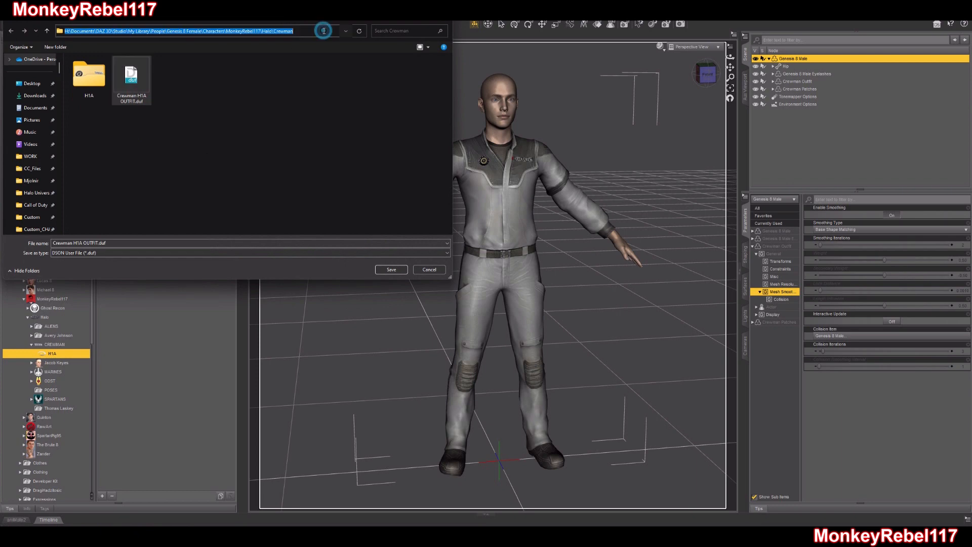
{"action": "left_click", "coordinate": [192, 33]}
{"action": "key", "text": "BackSpace"}
{"action": "key", "text": "BackSpace"}
{"action": "key", "text": "Return"}
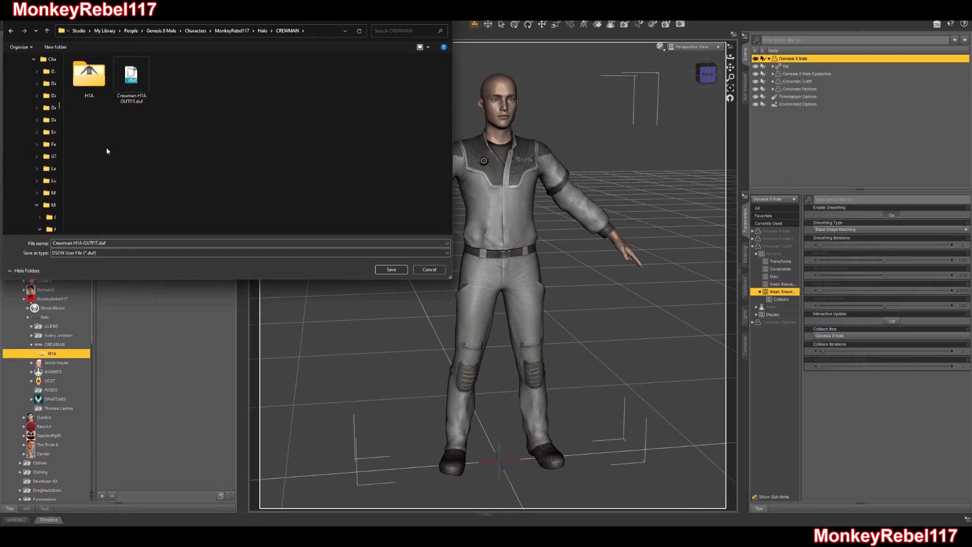
Name the wearables preset Crewman H1A OUTFIT NEW.duf and proceed to its save options
{"action": "left_click", "coordinate": [95, 242]}
{"action": "left_click", "coordinate": [98, 243]}
{"action": "type", "text": "NEW"}
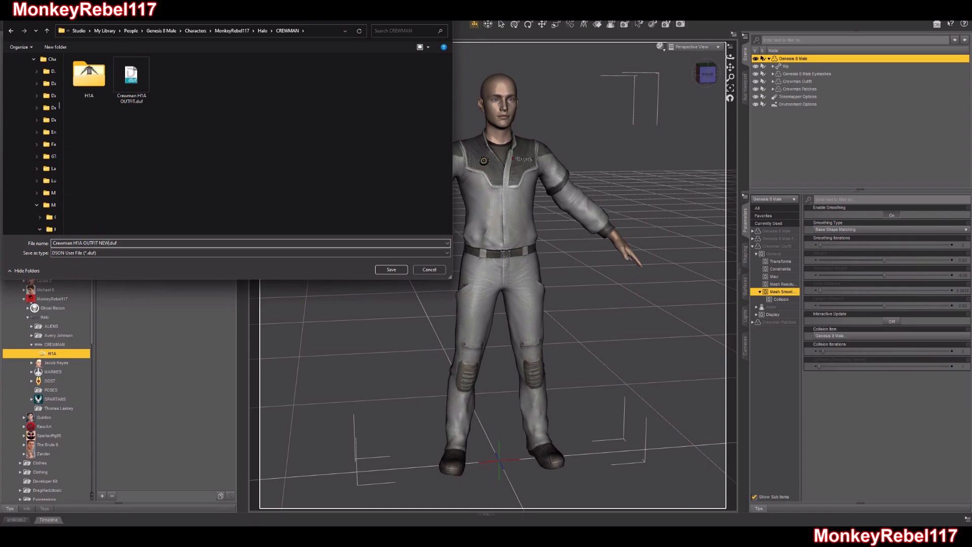
{"action": "key", "text": "Return"}
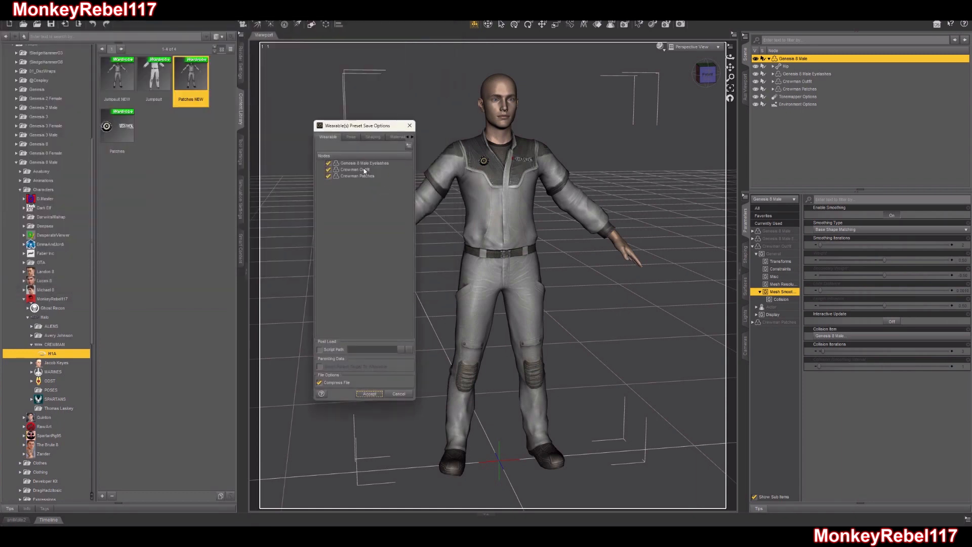
Save the wearables preset without Genesis 8 Male Eyelashes, and delete Crewman Patches and Crewman Outfit from the scene
{"action": "left_click", "coordinate": [328, 163]}
{"action": "left_click", "coordinate": [368, 394]}
{"action": "left_click", "coordinate": [815, 90]}
{"action": "key", "text": "Delete"}
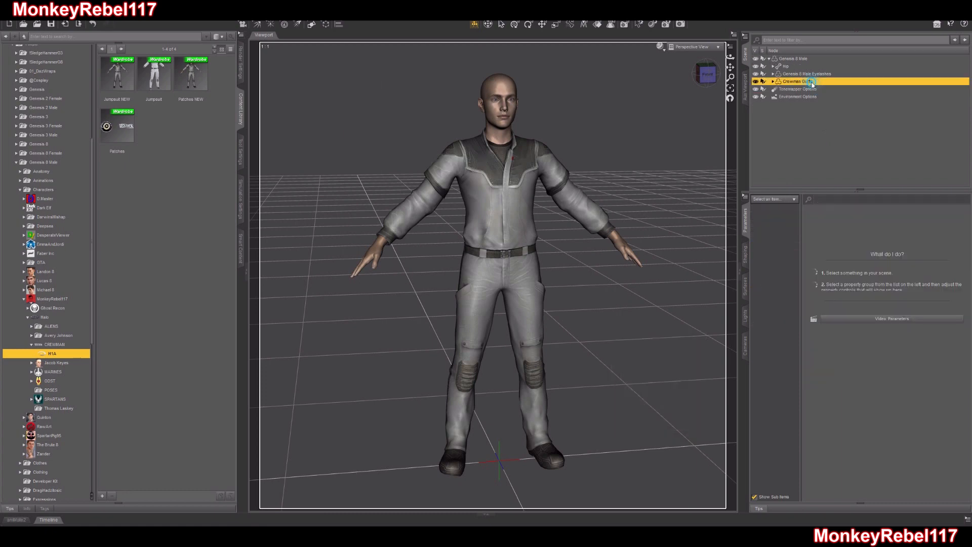
{"action": "left_click", "coordinate": [811, 83]}
{"action": "key", "text": "Delete"}
Load the Crewman H1A OUTFIT NEW preset from the CREWMAN folder onto Genesis 8 Male
{"action": "left_click", "coordinate": [795, 59]}
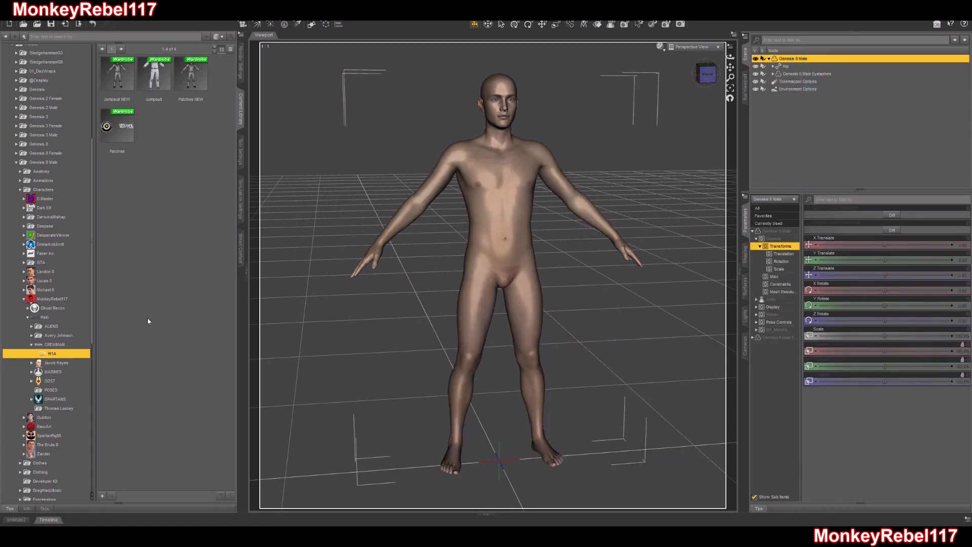
{"action": "left_click", "coordinate": [66, 345]}
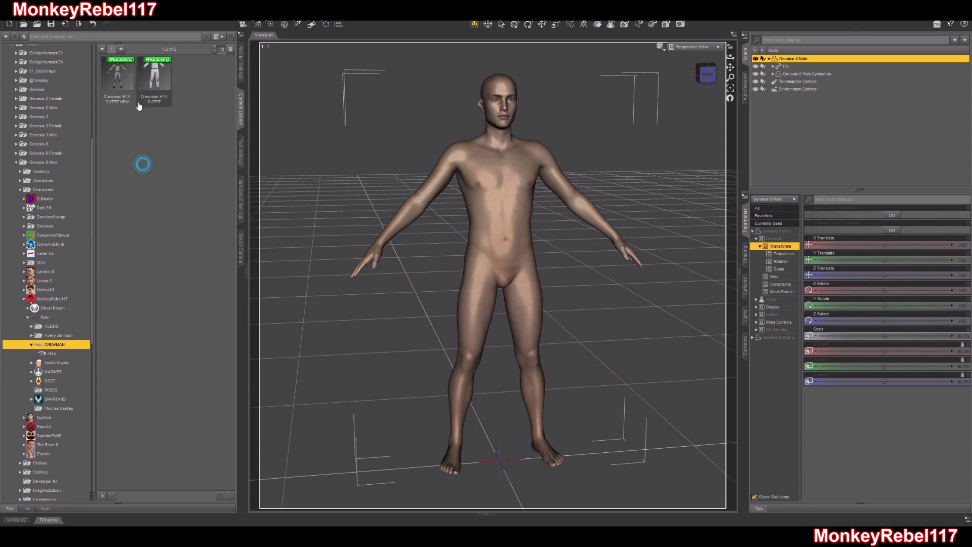
{"action": "double_click", "coordinate": [124, 86]}
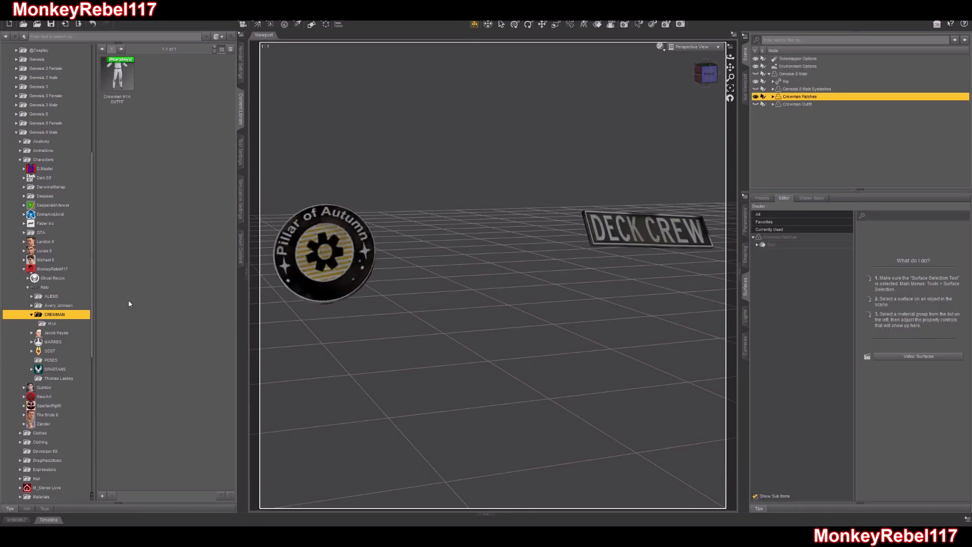
Switch to the Patches image in Paint.NET and crop it to a 248 × 125 pixel area around the DECK CREW patch
{"action": "mouse_move", "coordinate": [350, 536]}
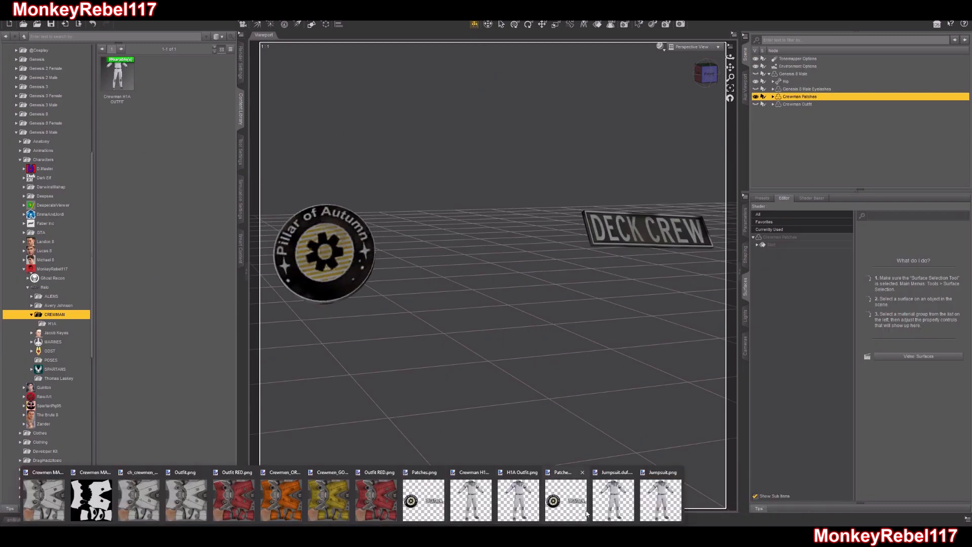
{"action": "left_click", "coordinate": [579, 507]}
{"action": "left_click", "coordinate": [17, 77]}
{"action": "left_click_drag", "start_coordinate": [475, 241], "coordinate": [597, 313]}
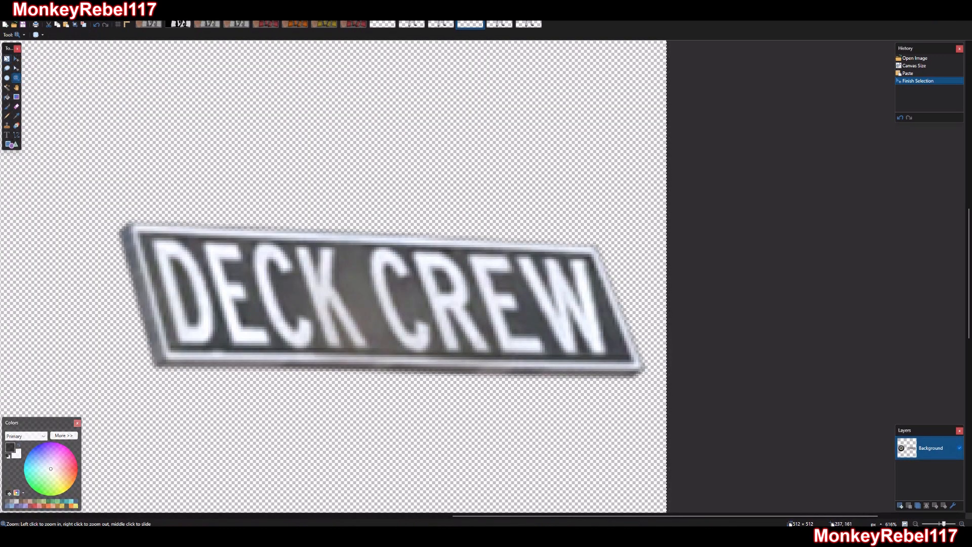
{"action": "left_click", "coordinate": [8, 59]}
{"action": "left_click_drag", "start_coordinate": [83, 142], "coordinate": [662, 433]}
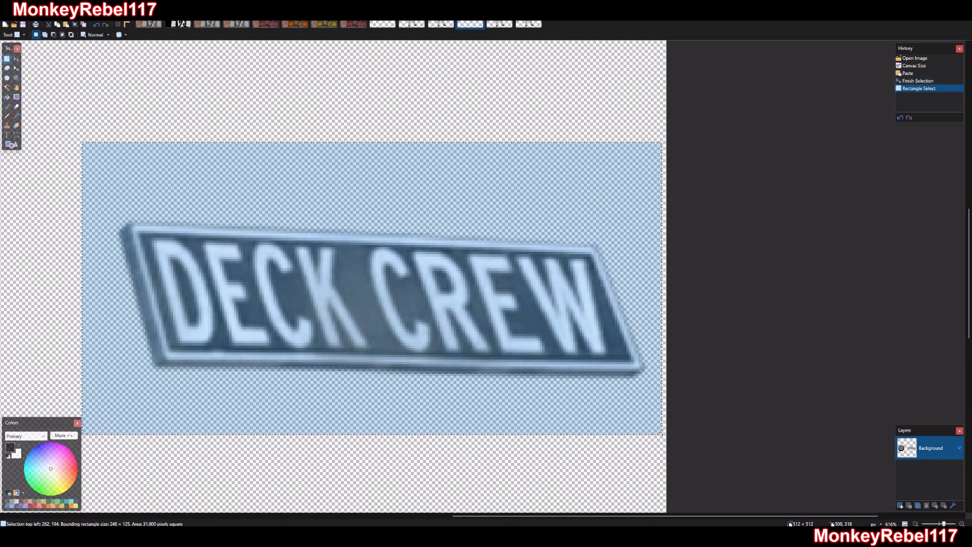
{"action": "key", "text": "ctrl+shift+x"}
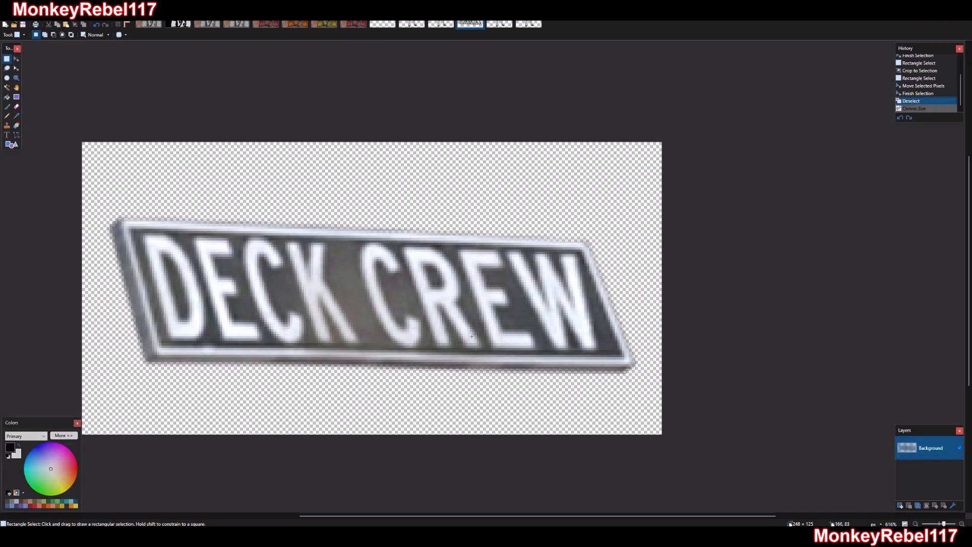
Try resizing the cropped DECK CREW image to 91 × 91 pixels, and undo the resize
{"action": "key", "text": "ctrl+r"}
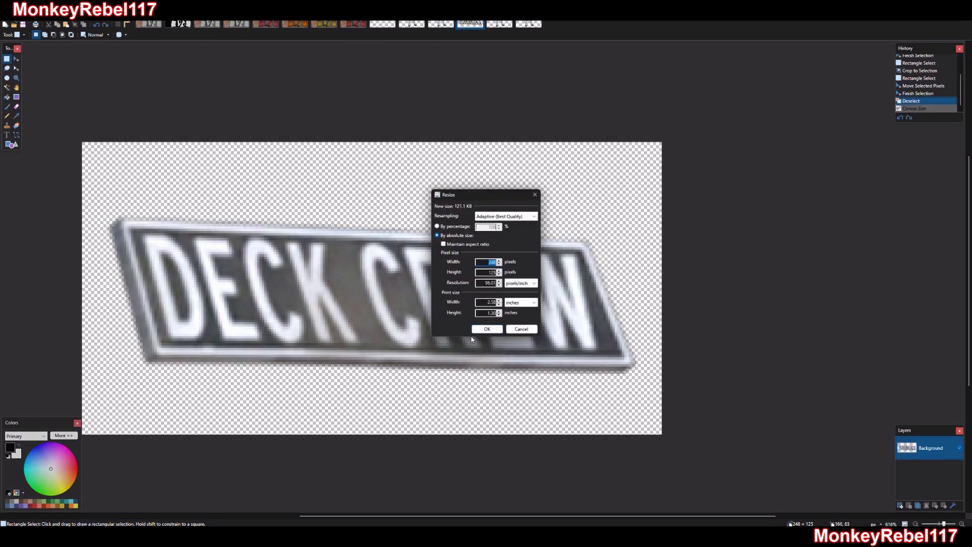
{"action": "type", "text": "91"}
{"action": "key", "text": "Tab"}
{"action": "type", "text": "91"}
{"action": "key", "text": "Return"}
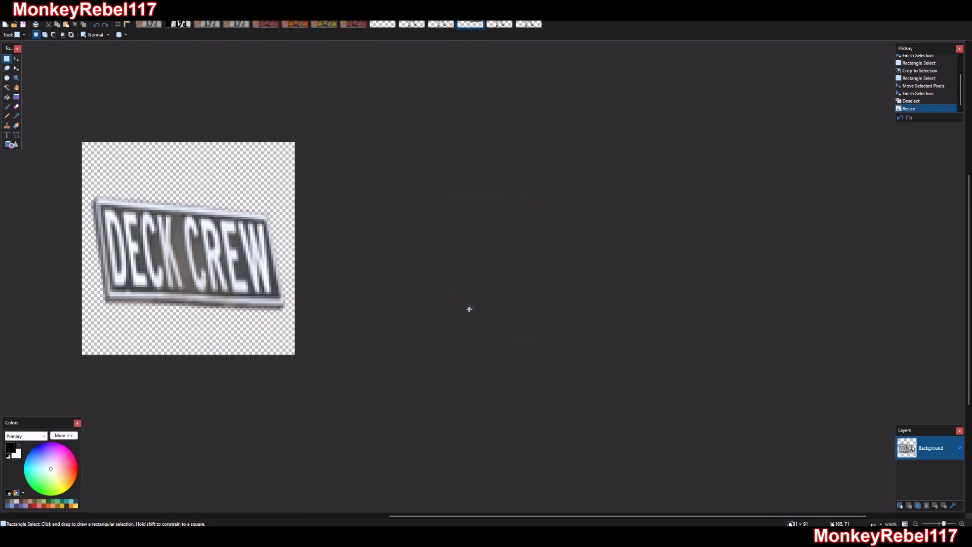
{"action": "key", "text": "ctrl+z"}
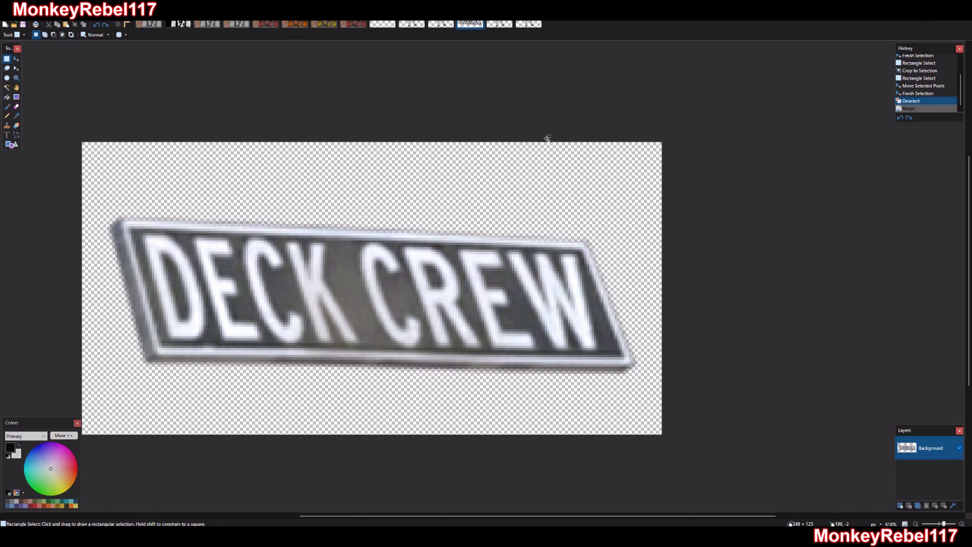
Extend the DECK CREW image's canvas height to 248 pixels, anchored at the middle
{"action": "key", "text": "ctrl+shift+r"}
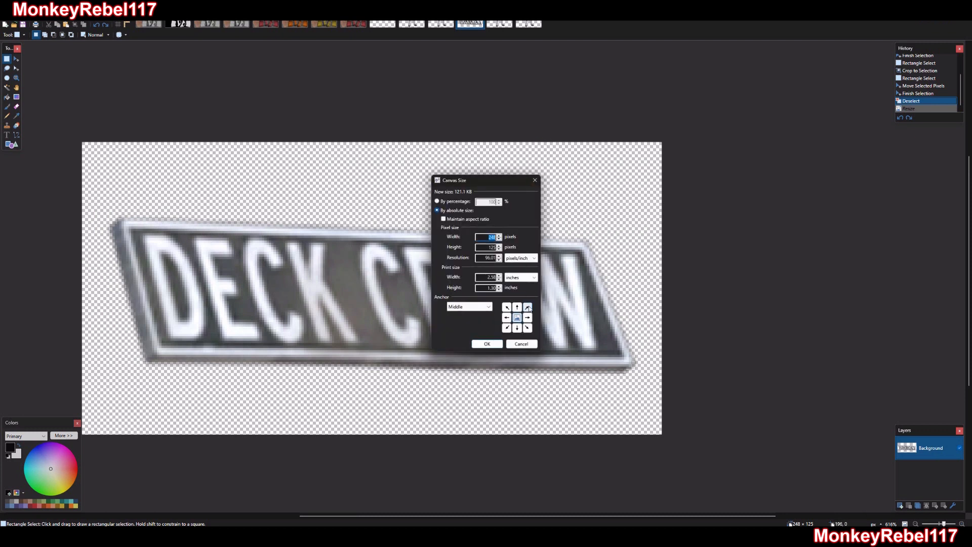
{"action": "left_click_drag", "start_coordinate": [483, 248], "coordinate": [524, 254]}
{"action": "type", "text": "248"}
{"action": "key", "text": "Return"}
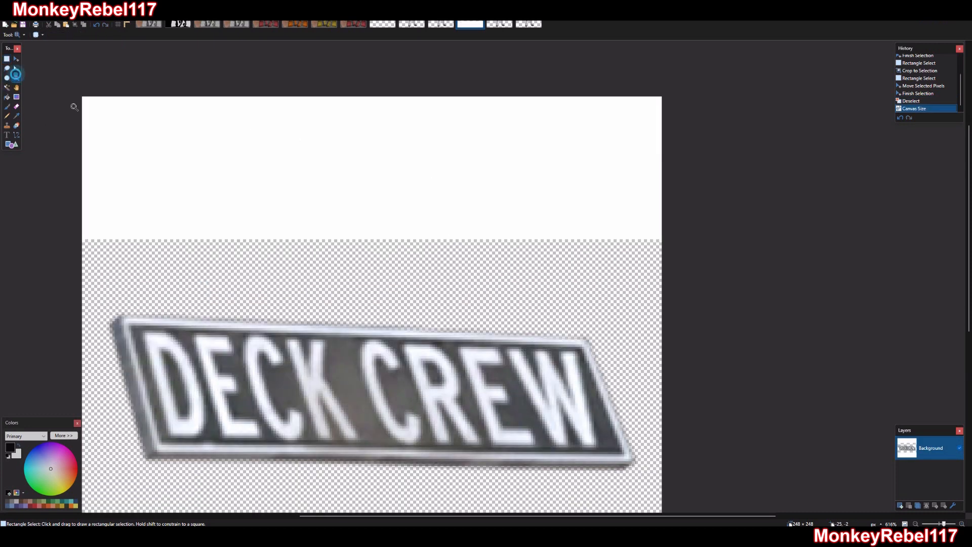
Erase the white strips above and below the DECK CREW patch to make them transparent
{"action": "scroll", "coordinate": [334, 176], "scroll_direction": "down", "scroll_amount": 1, "text": "ctrl"}
{"action": "scroll", "coordinate": [115, 105], "scroll_direction": "down", "scroll_amount": 1, "text": "ctrl"}
{"action": "left_click_drag", "start_coordinate": [104, 89], "coordinate": [517, 229]}
{"action": "key", "text": "Delete"}
{"action": "mouse_move", "coordinate": [524, 387]}
{"action": "left_mouse_down"}
{"action": "mouse_move", "coordinate": [326, 504]}
{"action": "mouse_move", "coordinate": [119, 504]}
{"action": "left_mouse_up"}
{"action": "key", "text": "Delete"}
Resize the square DECK CREW image to 91 × 91 pixels
{"action": "key", "text": "ctrl+r"}
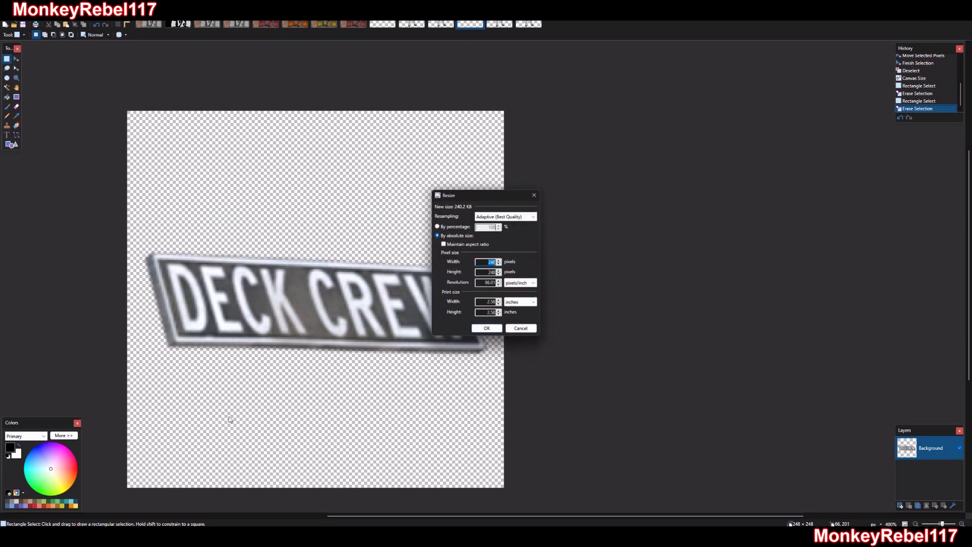
{"action": "type", "text": "91"}
{"action": "key", "text": "Tab"}
{"action": "type", "text": "91"}
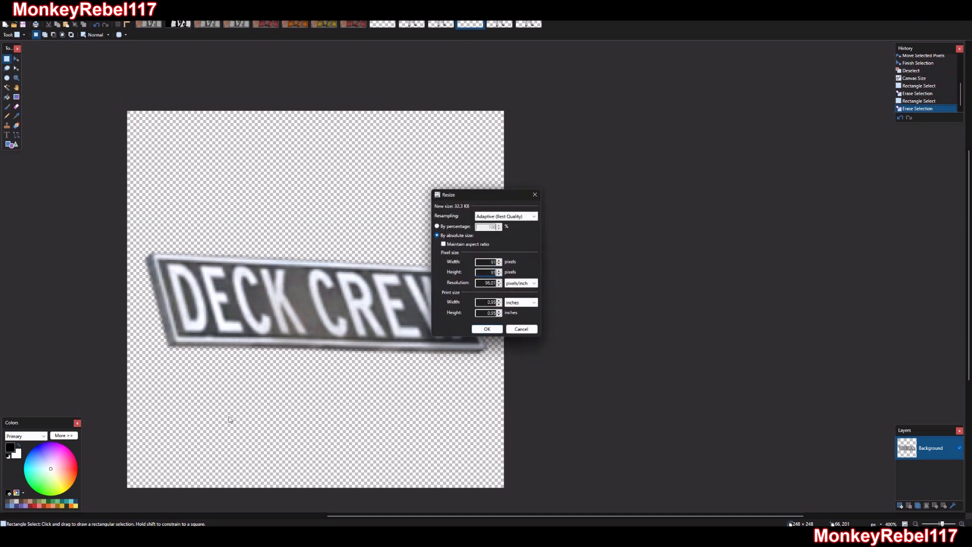
{"action": "key", "text": "Return"}
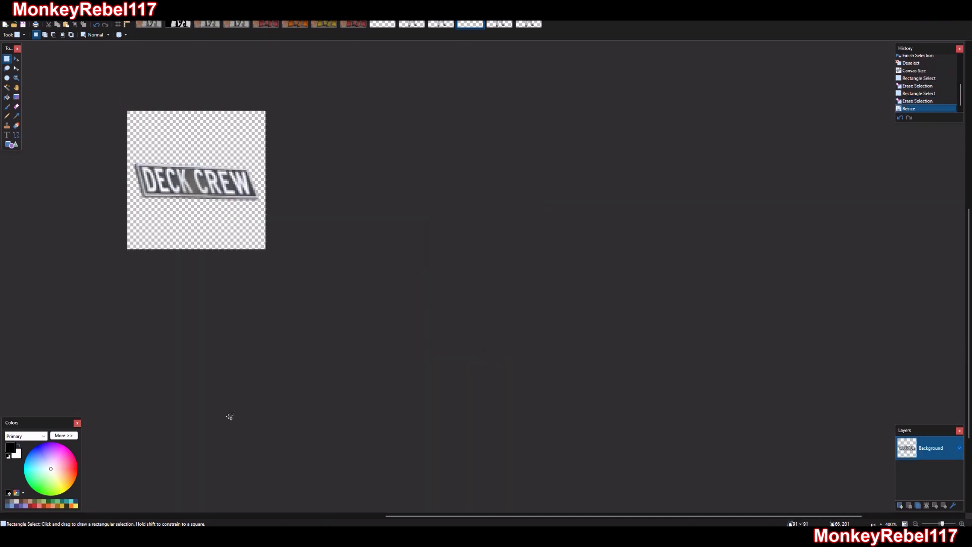
Start saving the patch image as a PNG in the Halo folder, naming it Crewman
{"action": "key", "text": "ctrl+shift+s"}
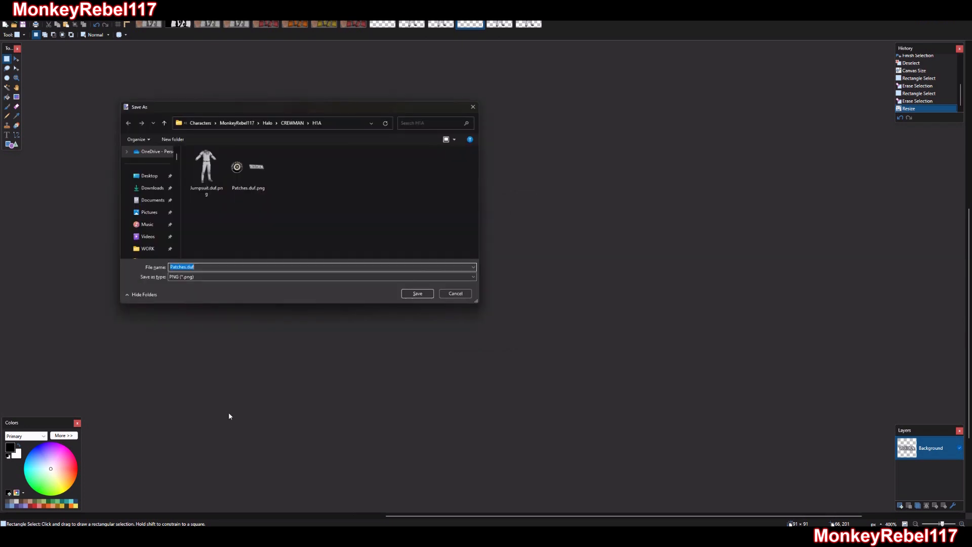
{"action": "left_click", "coordinate": [268, 124]}
{"action": "scroll", "coordinate": [364, 228], "scroll_direction": "down", "scroll_amount": 1}
{"action": "scroll", "coordinate": [365, 228], "scroll_direction": "up", "scroll_amount": 1}
{"action": "left_click", "coordinate": [218, 268]}
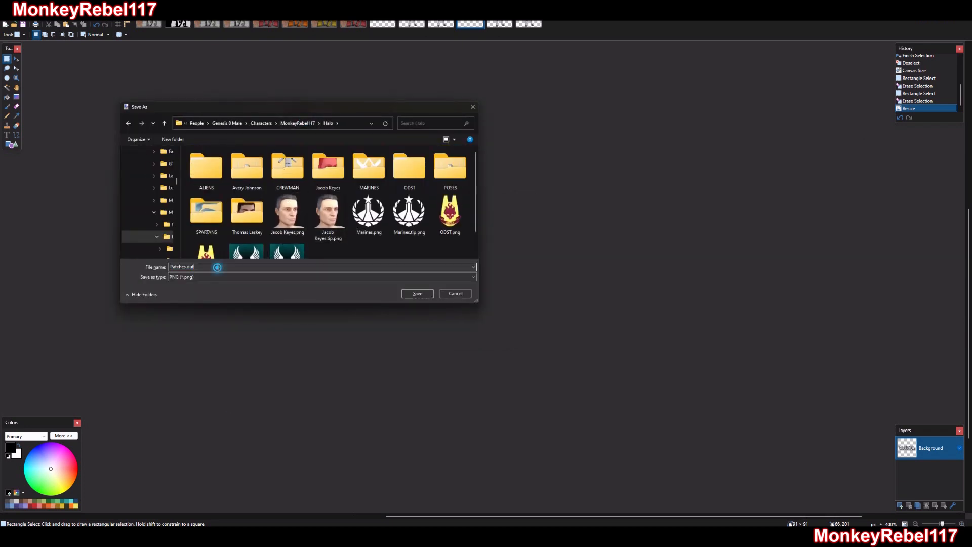
{"action": "key", "text": "ctrl+a"}
{"action": "type", "text": "Crew"}
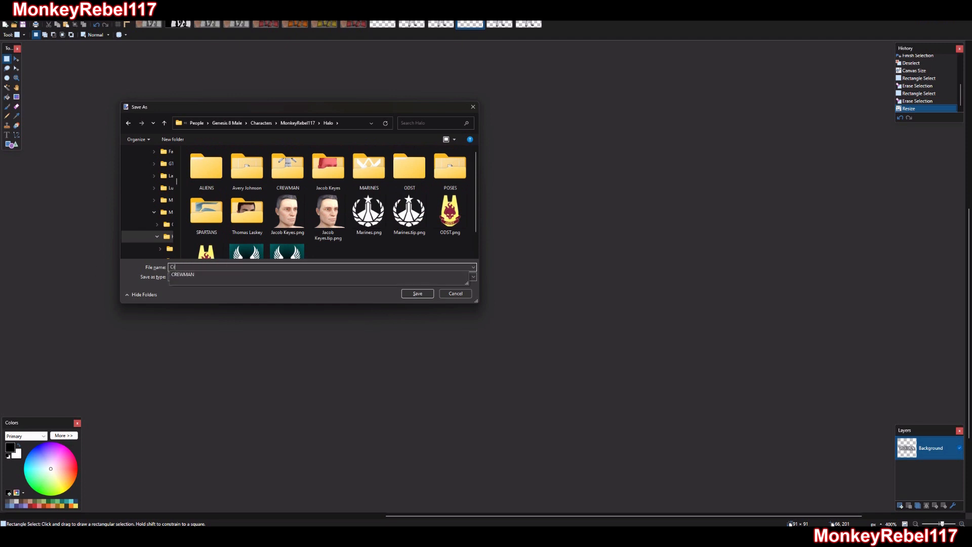
{"action": "type", "text": "man"}
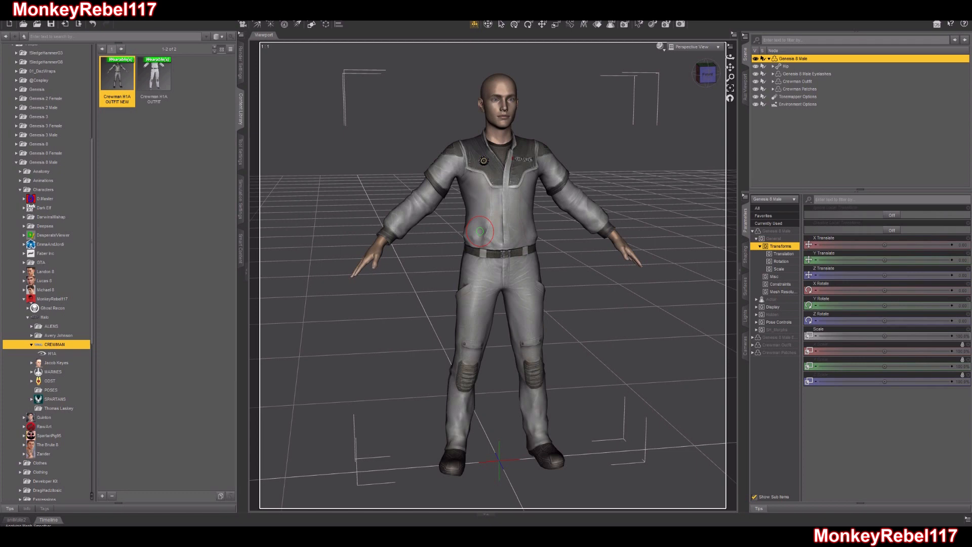
In DAZ Studio, hide Genesis 8 Male and its eyelashes, and frame the Crewman Outfit in the viewport
{"action": "left_click_drag", "start_coordinate": [707, 76], "coordinate": [699, 64]}
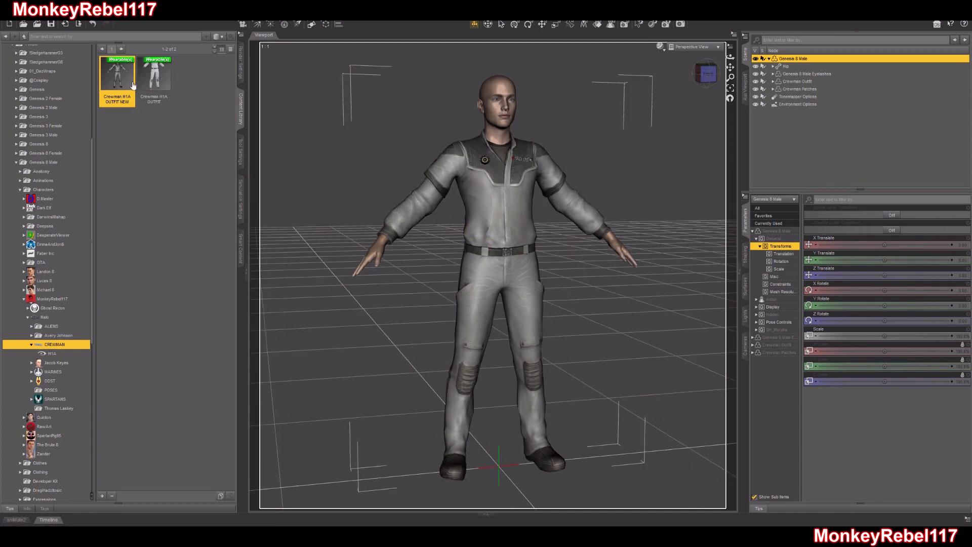
{"action": "left_click", "coordinate": [757, 66]}
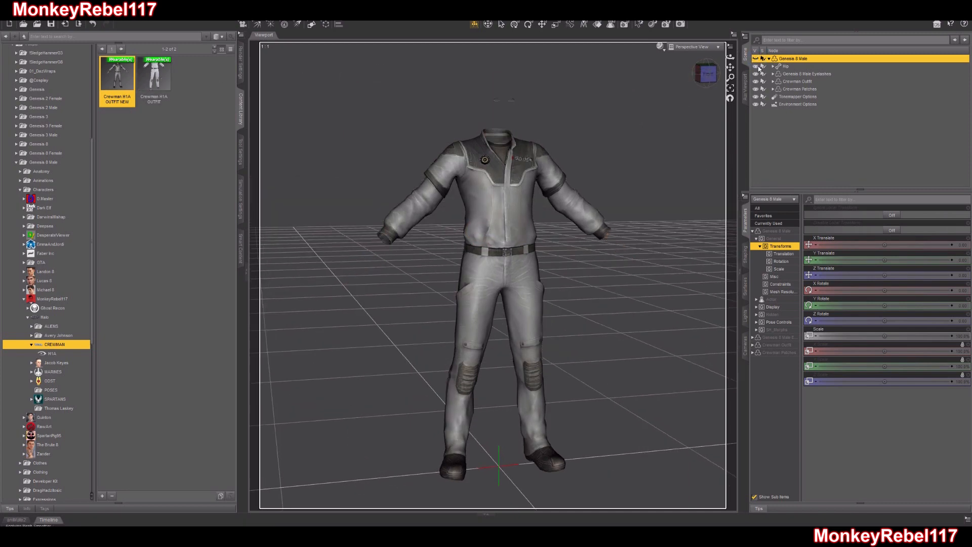
{"action": "left_click", "coordinate": [756, 74]}
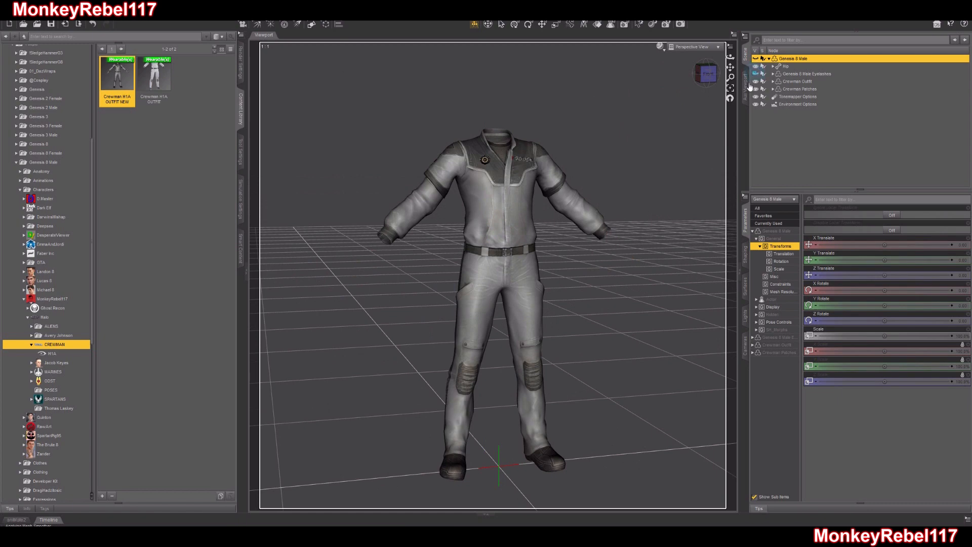
{"action": "left_click", "coordinate": [796, 81]}
{"action": "left_click", "coordinate": [731, 87]}
{"action": "left_click_drag", "start_coordinate": [731, 78], "coordinate": [735, 65]}
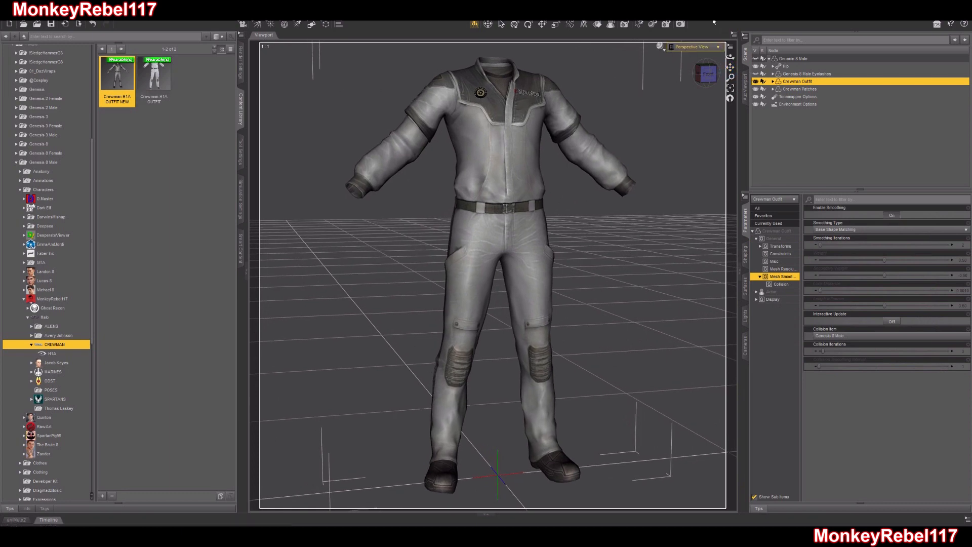
Test-render the Crewman Outfit and preview it in NVIDIA Iray shading, returning to Texture Shaded
{"action": "left_click", "coordinate": [681, 24]}
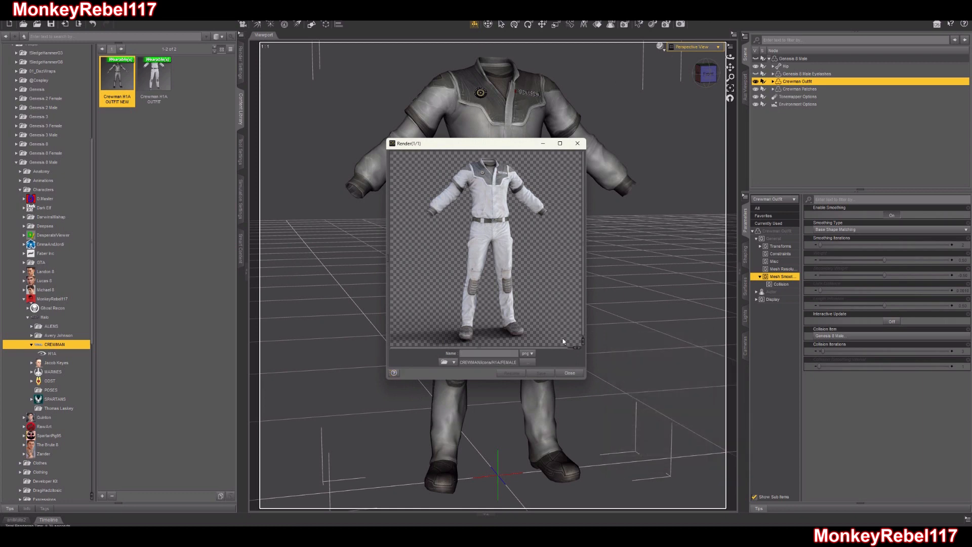
{"action": "left_click", "coordinate": [569, 372]}
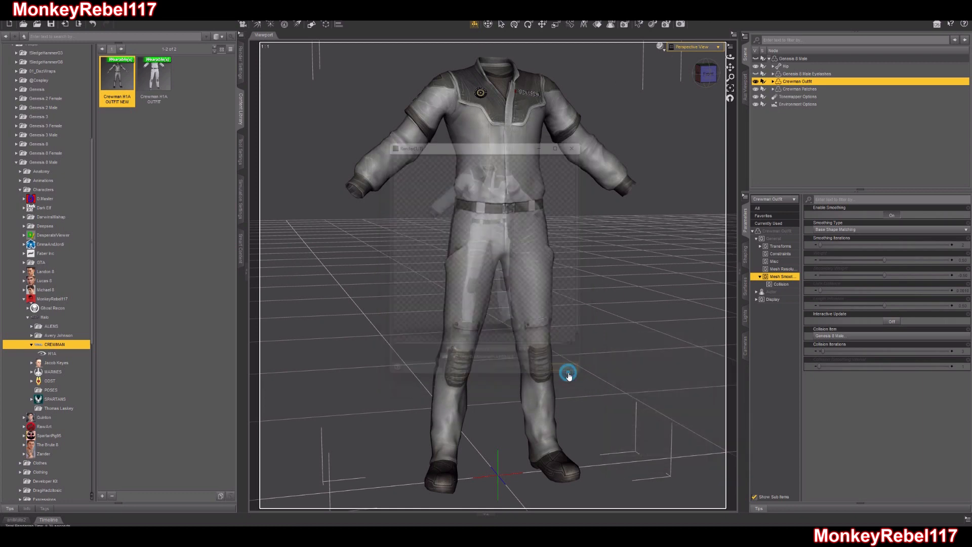
{"action": "left_click", "coordinate": [241, 63]}
{"action": "left_click", "coordinate": [24, 151]}
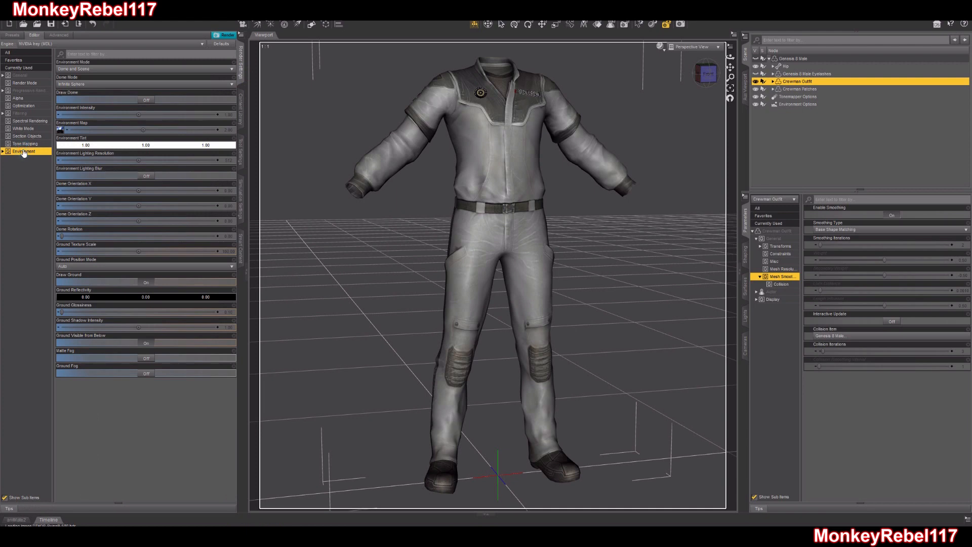
{"action": "left_click", "coordinate": [660, 47]}
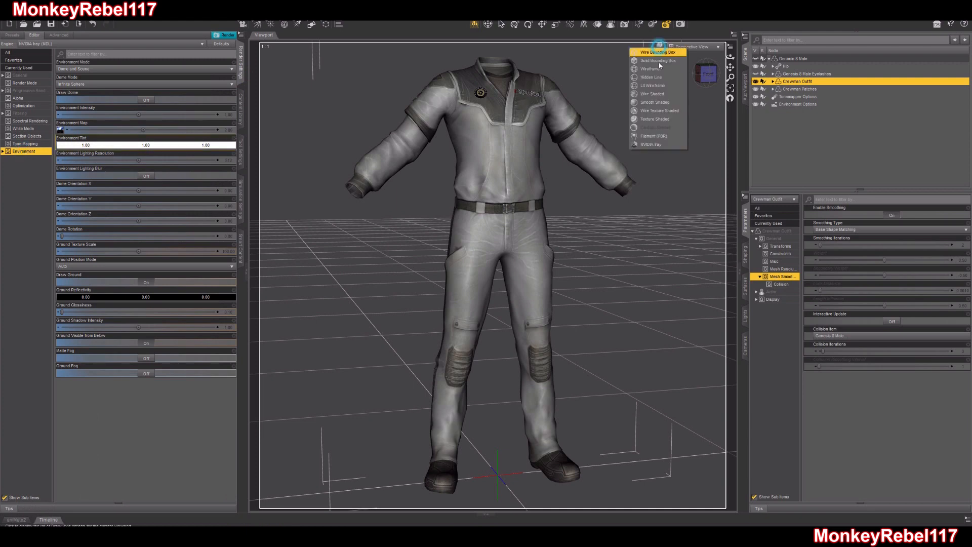
{"action": "left_click", "coordinate": [657, 142]}
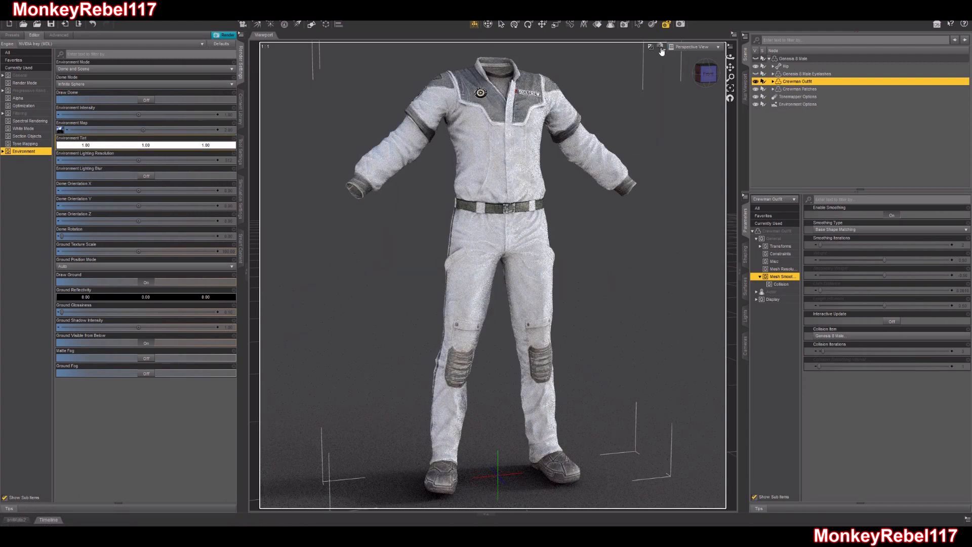
{"action": "left_click", "coordinate": [661, 46]}
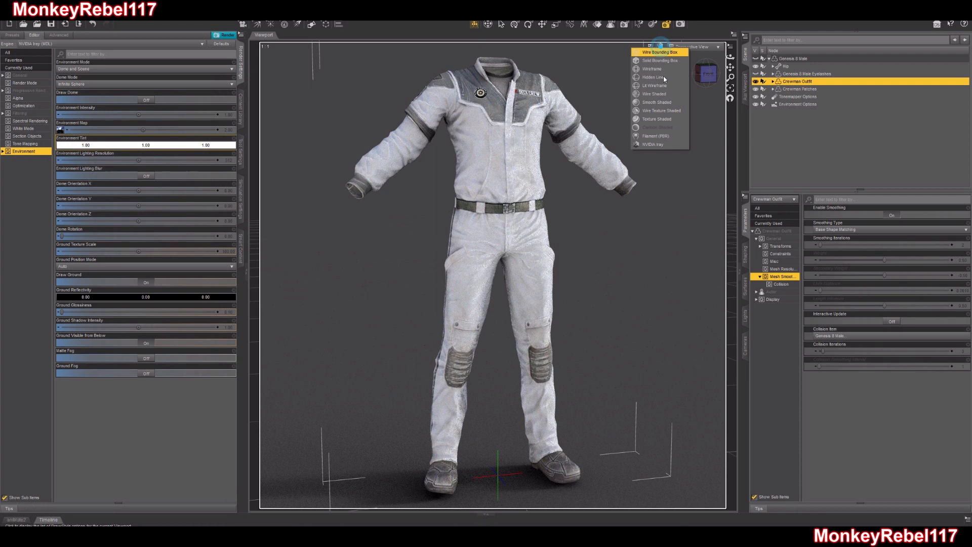
{"action": "left_click", "coordinate": [661, 119]}
Turn off Draw Ground in the environment render settings
{"action": "left_click", "coordinate": [798, 97]}
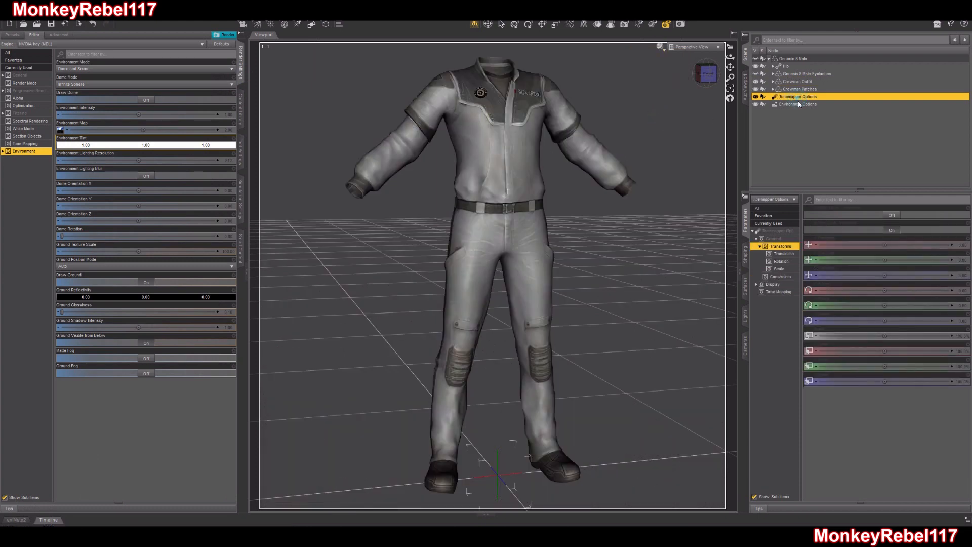
{"action": "left_click", "coordinate": [800, 105]}
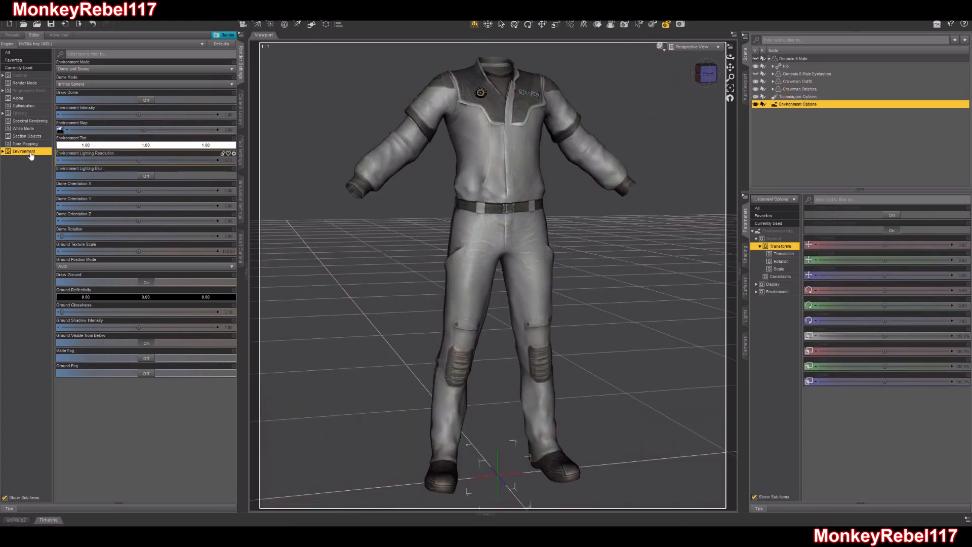
{"action": "left_click", "coordinate": [146, 282]}
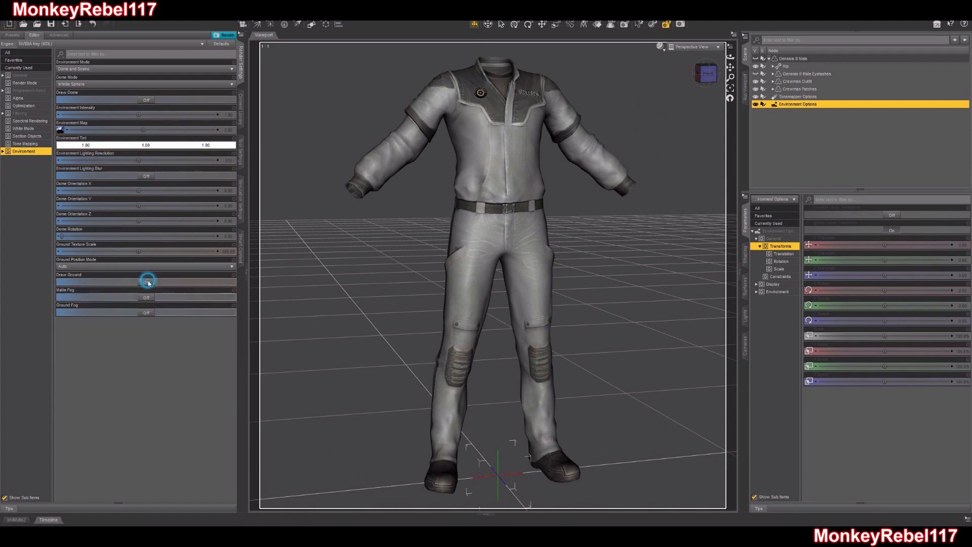
Set Max Samples to 300 in the progressive rendering settings
{"action": "left_click", "coordinate": [25, 83]}
{"action": "left_click", "coordinate": [29, 91]}
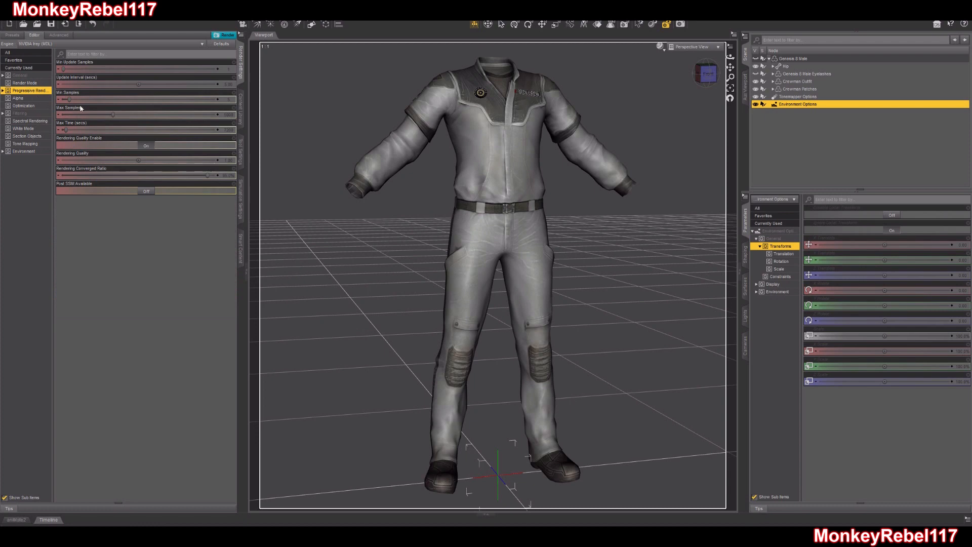
{"action": "left_click", "coordinate": [225, 115]}
{"action": "type", "text": "300"}
{"action": "key", "text": "Return"}
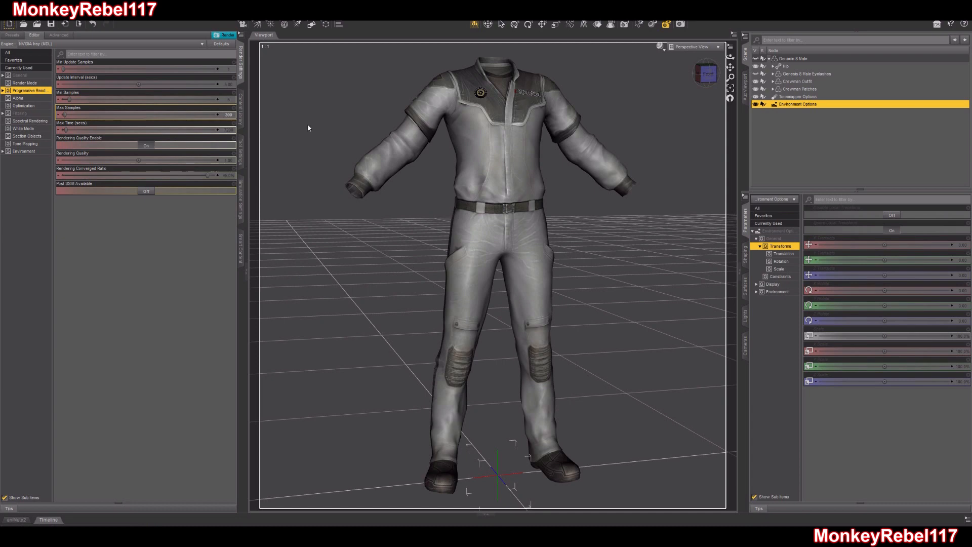
Render the Crewman Outfit with patches and save it as Outfit NEW in the CREWMAN icons H1A folder
{"action": "left_click", "coordinate": [659, 47]}
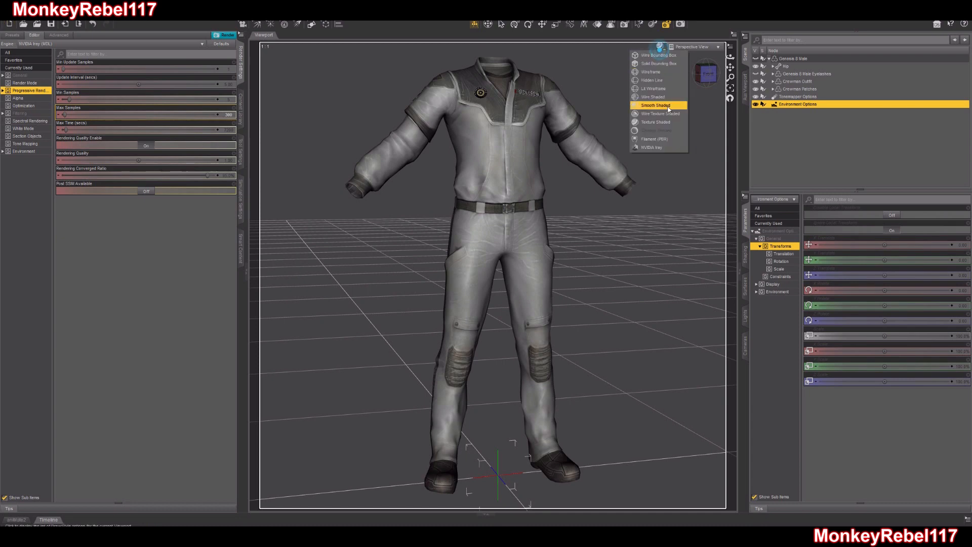
{"action": "left_click", "coordinate": [681, 25]}
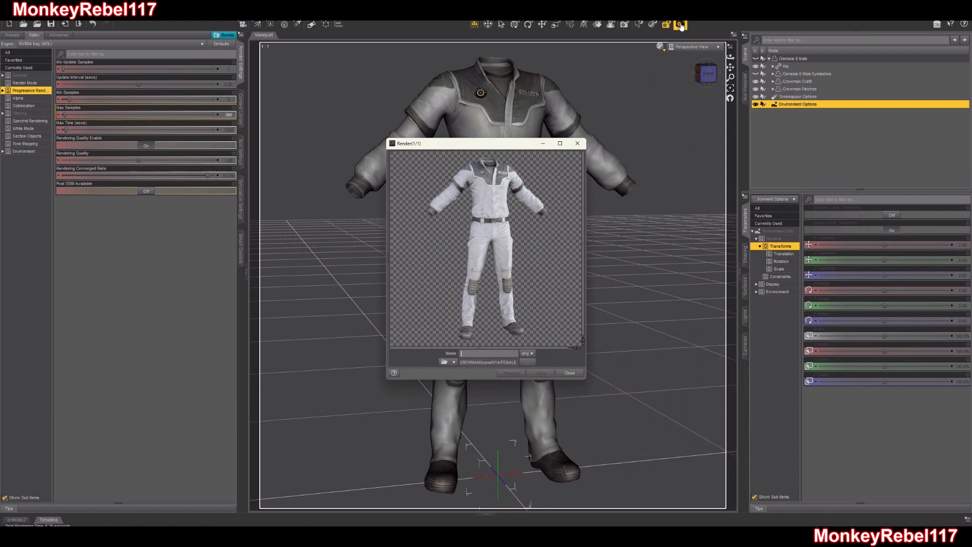
{"action": "left_click", "coordinate": [527, 362]}
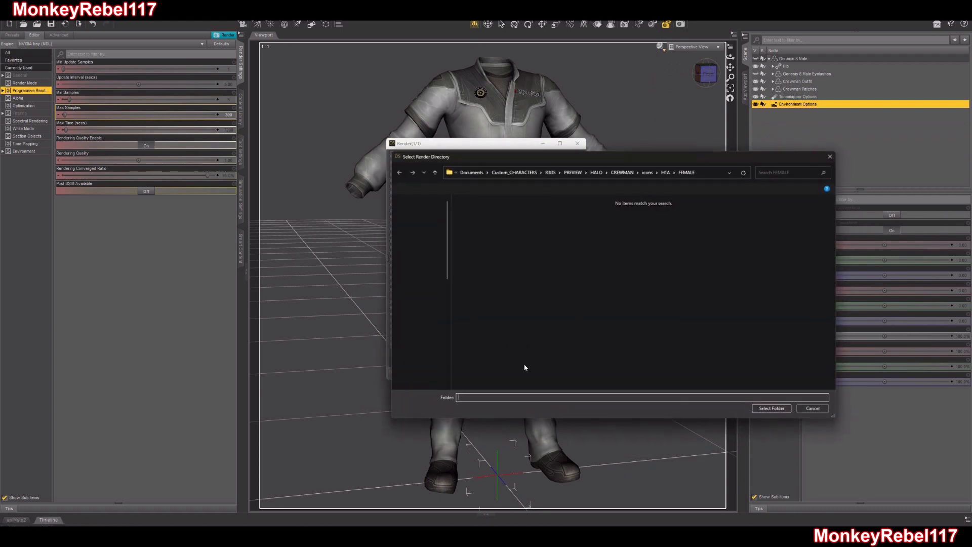
{"action": "left_click", "coordinate": [667, 171]}
{"action": "left_click", "coordinate": [767, 410]}
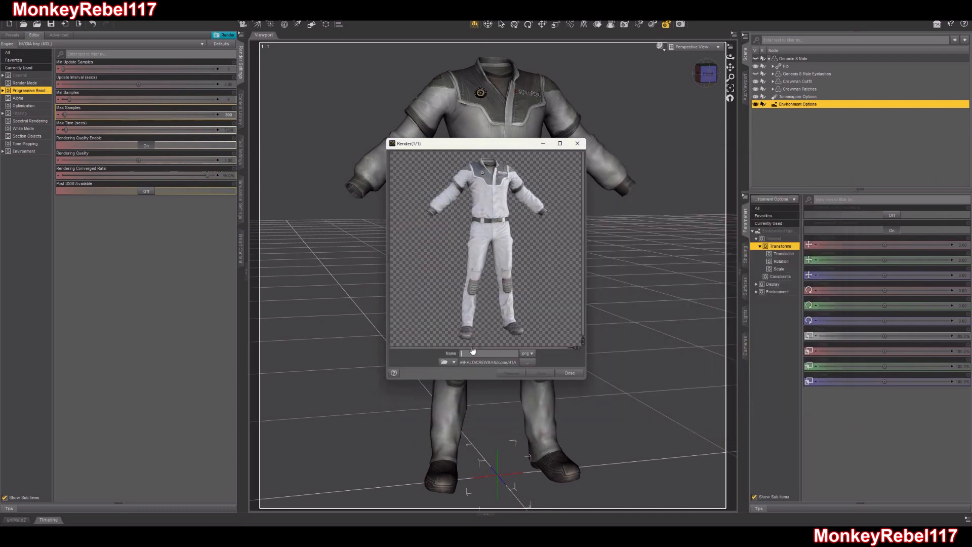
{"action": "type", "text": "Outfit H1"}
{"action": "key", "text": "Return"}
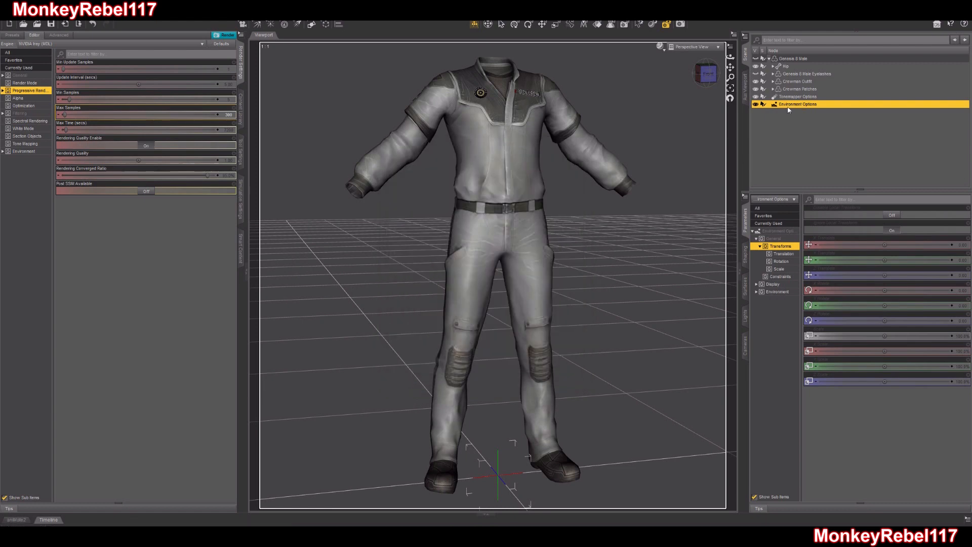
Hide Crewman Patches and frame the jumpsuit from collar to knees in the viewport
{"action": "left_click", "coordinate": [755, 91]}
{"action": "scroll", "coordinate": [562, 80], "scroll_direction": "up", "scroll_amount": 3}
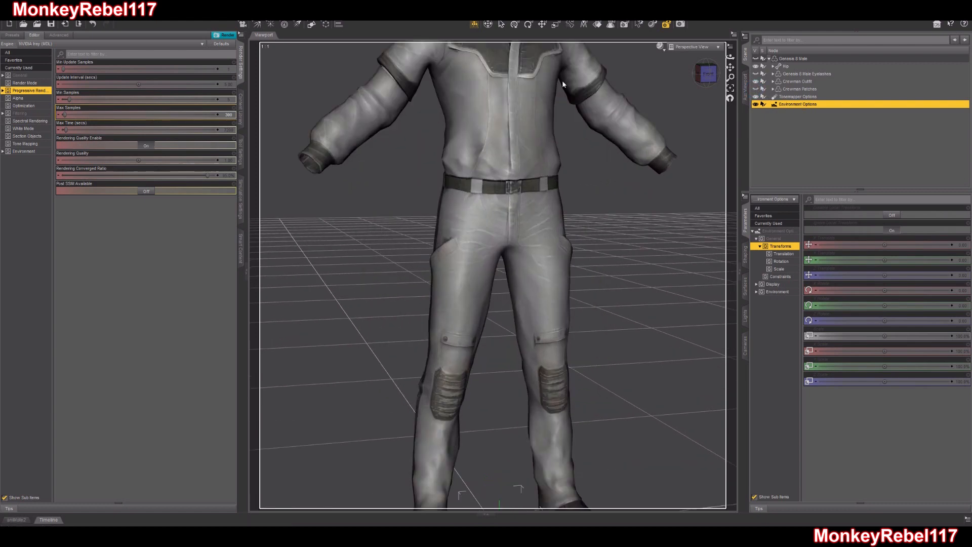
{"action": "left_click_drag", "start_coordinate": [731, 68], "coordinate": [730, 68]}
{"action": "scroll", "coordinate": [701, 83], "scroll_direction": "up", "scroll_amount": 2}
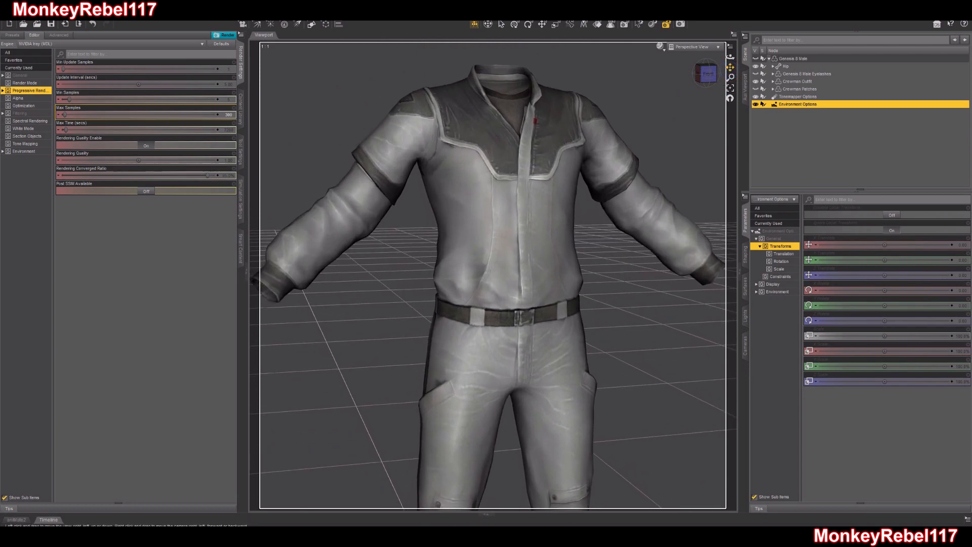
Render the jumpsuit without patches and save the image as Jumpsuit NEW
{"action": "left_click", "coordinate": [681, 24]}
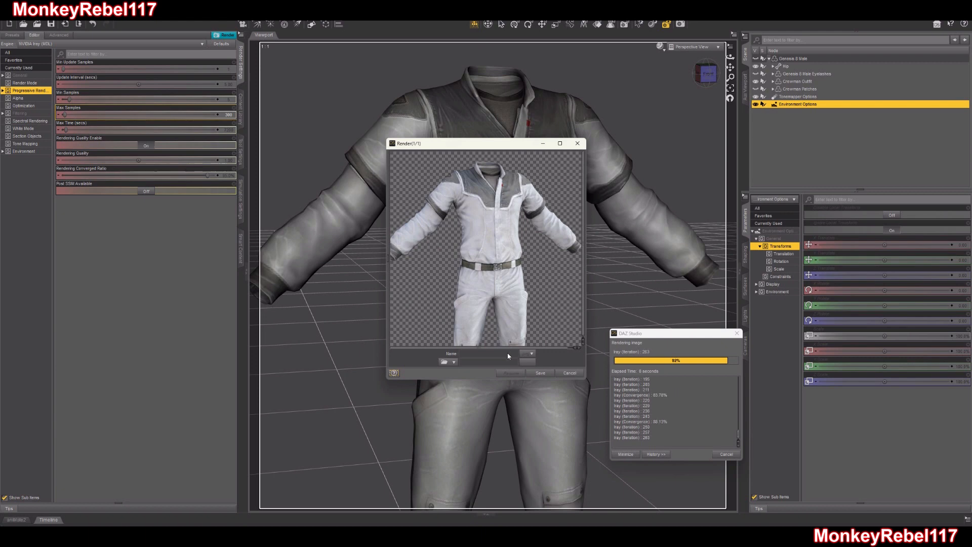
{"action": "type", "text": "Jumpsuit NEW"}
{"action": "key", "text": "Left"}
{"action": "key", "text": "Left"}
{"action": "key", "text": "Left"}
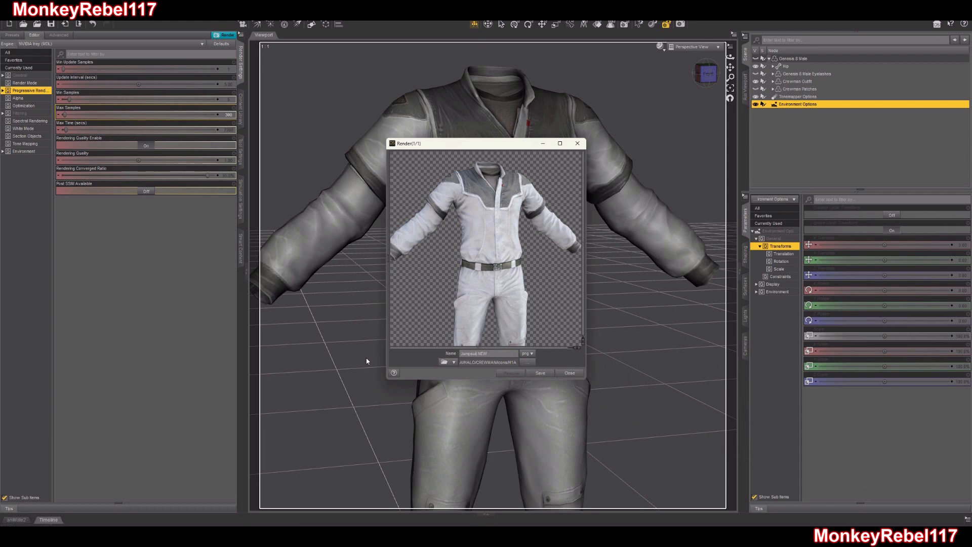
{"action": "key", "text": "Return"}
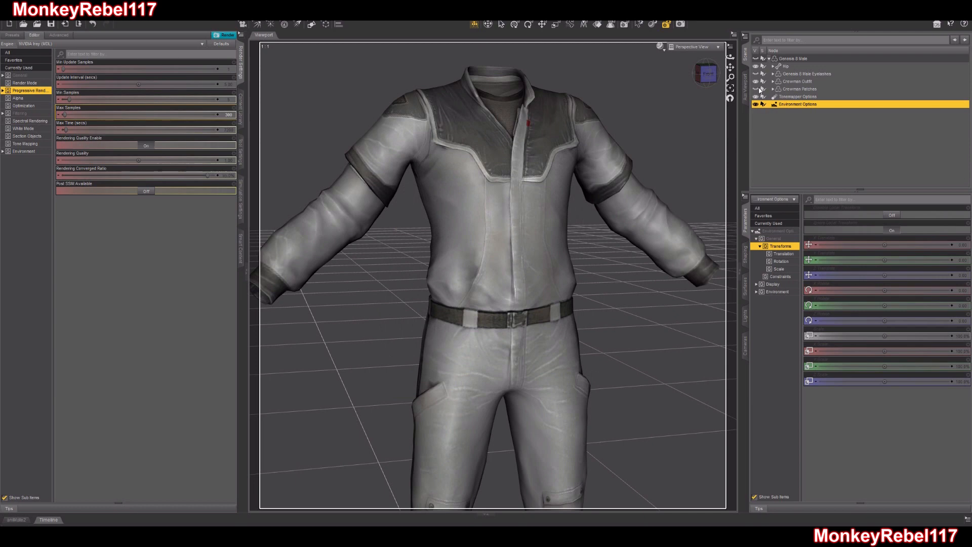
Hide Crewman Outfit and frame the Pillar of Autumn and DECK CREW patches closely in the viewport
{"action": "left_click", "coordinate": [756, 82]}
{"action": "left_click", "coordinate": [799, 89]}
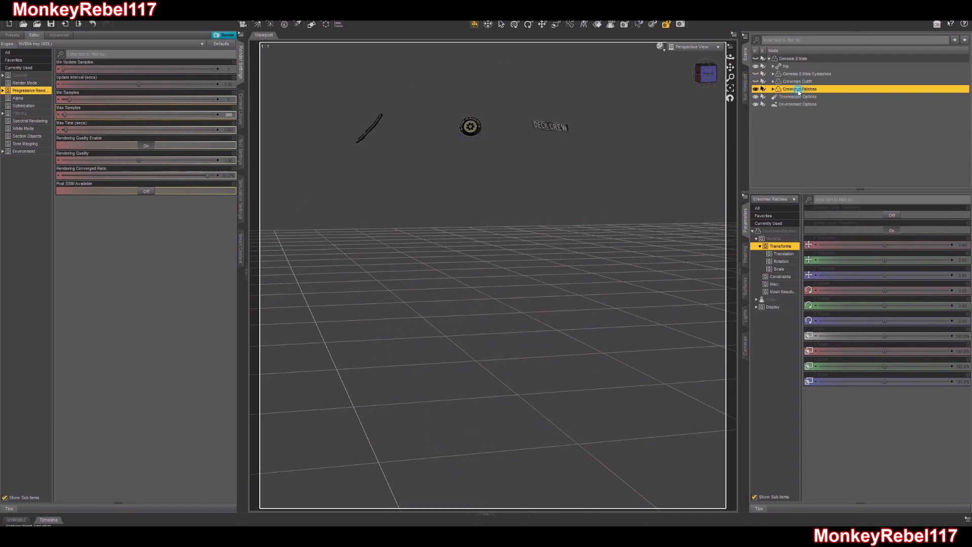
{"action": "left_click", "coordinate": [731, 87]}
{"action": "left_click_drag", "start_coordinate": [730, 77], "coordinate": [507, 23]}
{"action": "left_click_drag", "start_coordinate": [731, 77], "coordinate": [847, 92]}
{"action": "mouse_move", "coordinate": [731, 77]}
{"action": "left_mouse_down"}
{"action": "mouse_move", "coordinate": [731, 51]}
{"action": "mouse_move", "coordinate": [714, 71]}
{"action": "mouse_move", "coordinate": [730, 74]}
{"action": "mouse_move", "coordinate": [731, 65]}
{"action": "left_mouse_up"}
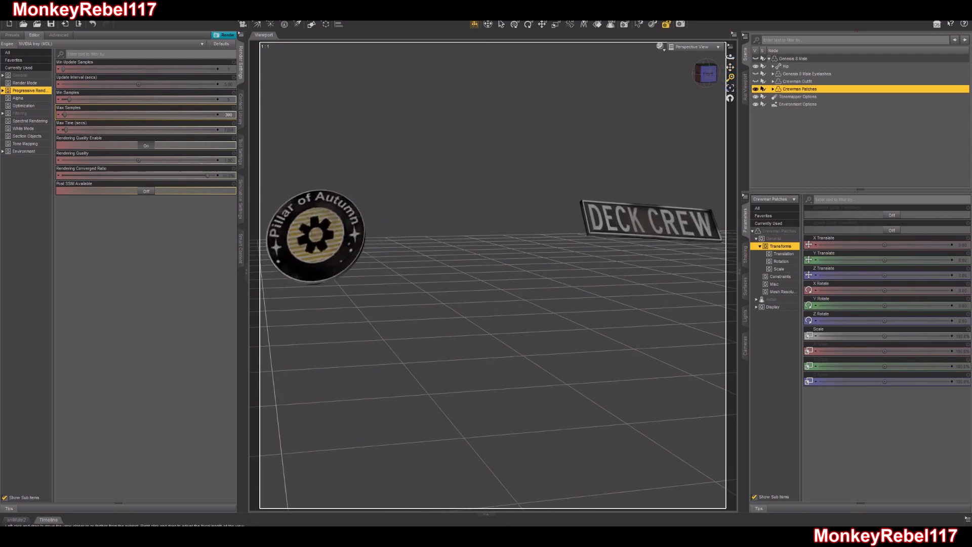
Render the Crewman Patches and save the image as Pacthes NEW
{"action": "left_click", "coordinate": [681, 24]}
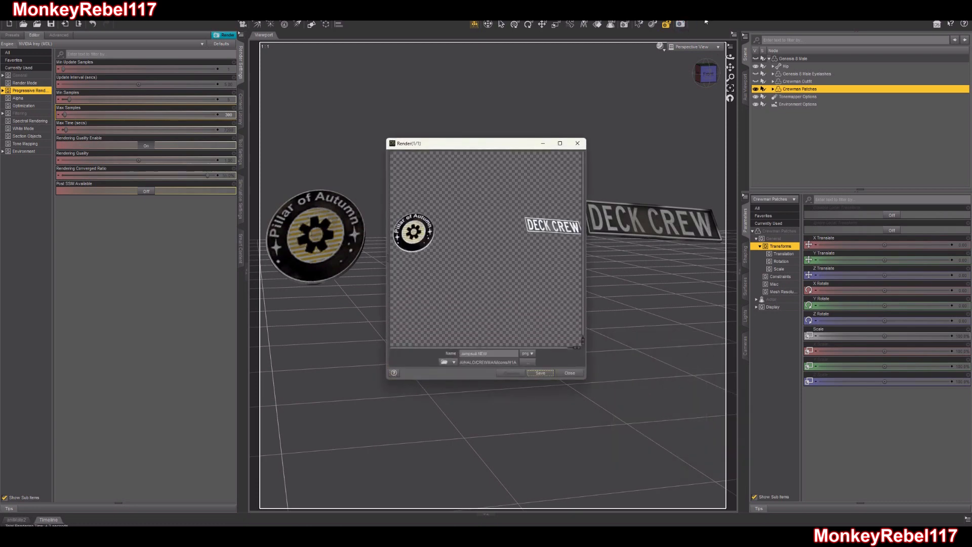
{"action": "double_click", "coordinate": [469, 353]}
{"action": "type", "text": "Patchesches"}
{"action": "key", "text": "Return"}
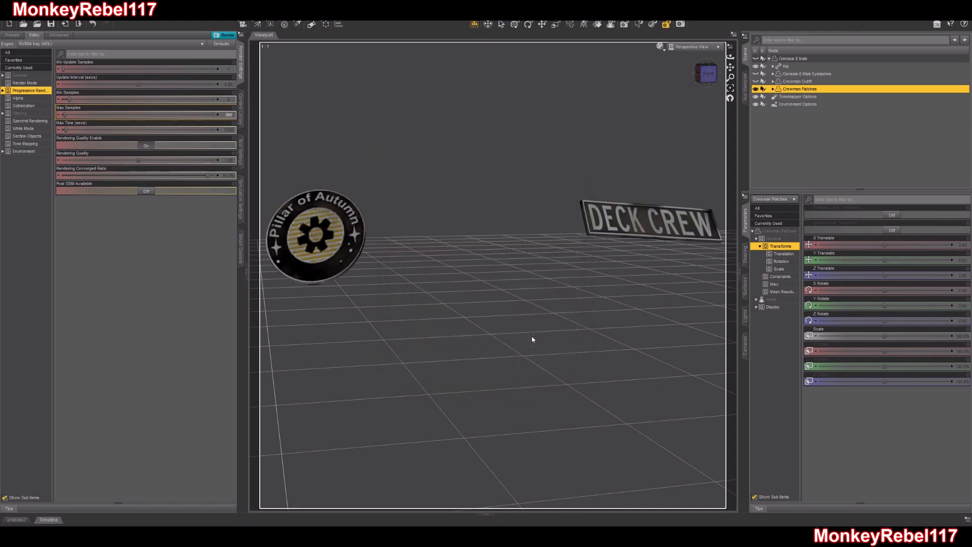
In File Explorer, open the CREWMAN icons H1A folder and place its window beside the Genesis 8 Male CREWMAN library folder
{"action": "left_click", "coordinate": [240, 109]}
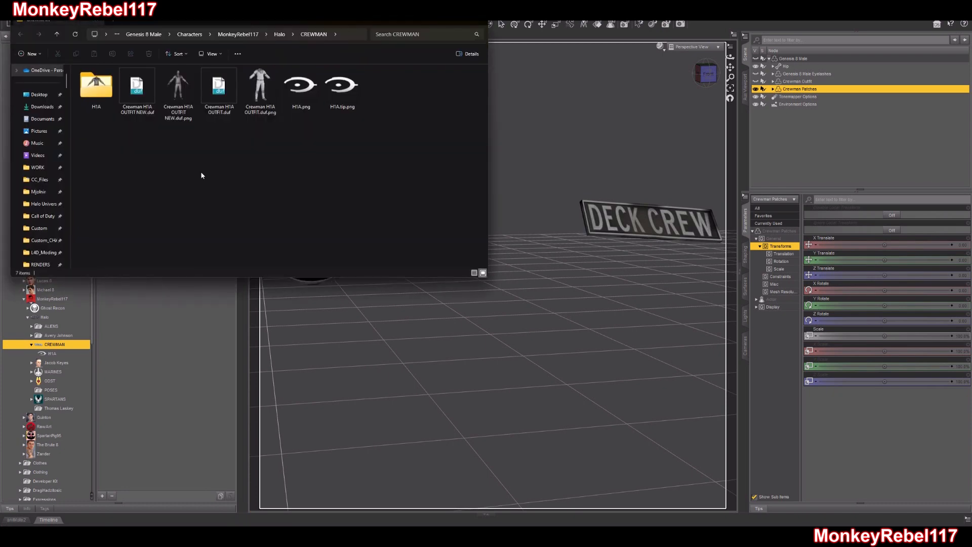
{"action": "left_click", "coordinate": [179, 94]}
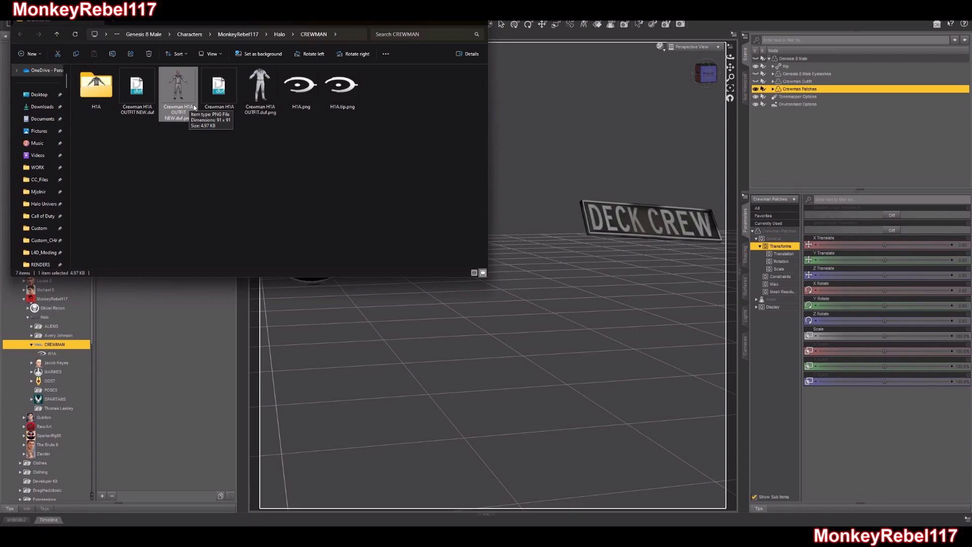
{"action": "mouse_move", "coordinate": [311, 523]}
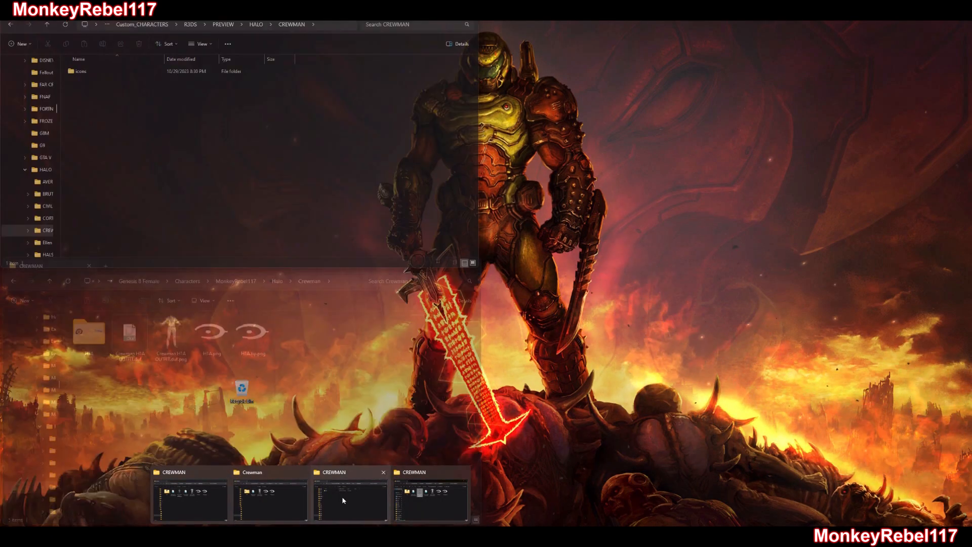
{"action": "left_click", "coordinate": [343, 501]}
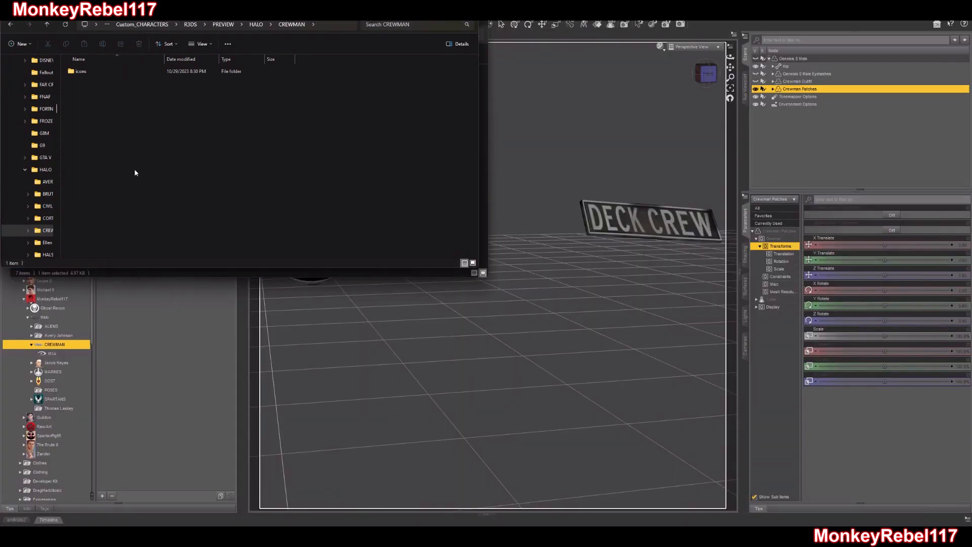
{"action": "double_click", "coordinate": [92, 71]}
{"action": "double_click", "coordinate": [92, 71]}
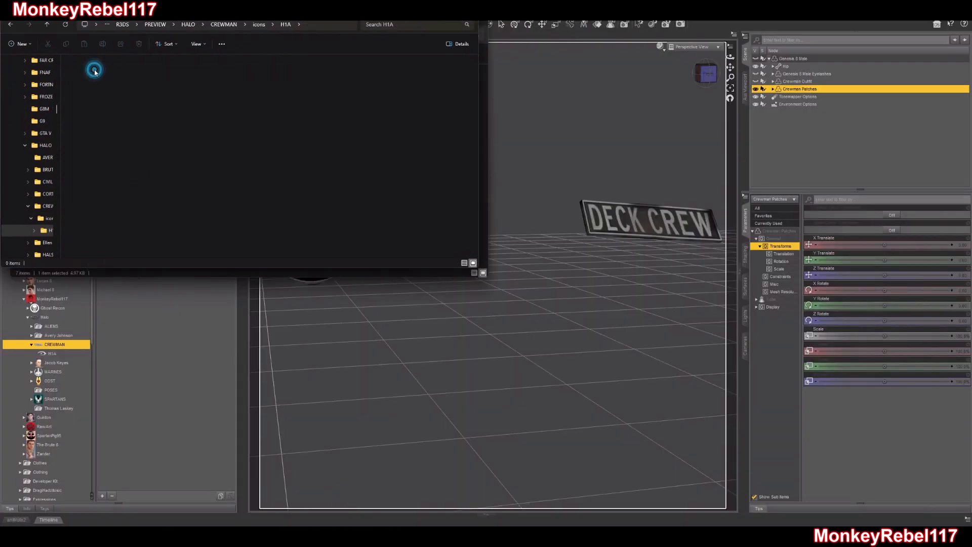
{"action": "left_click_drag", "start_coordinate": [198, 15], "coordinate": [681, 259]}
Rename the Outfit NEW.png render to match the library thumbnail Crewman H1A OUTFIT NEW.duf.png
{"action": "left_click", "coordinate": [177, 101]}
{"action": "left_click", "coordinate": [177, 98]}
{"action": "key", "text": "ctrl+c"}
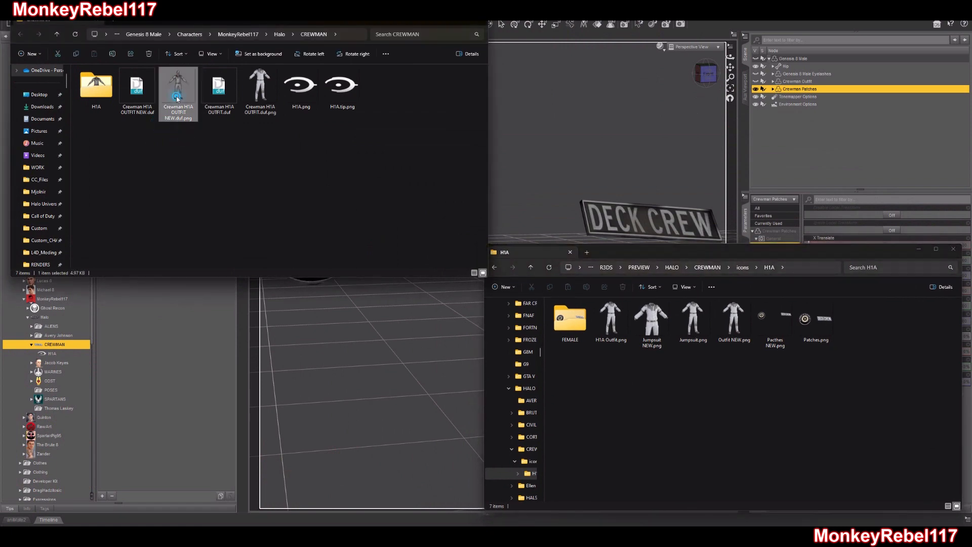
{"action": "left_click", "coordinate": [199, 141]}
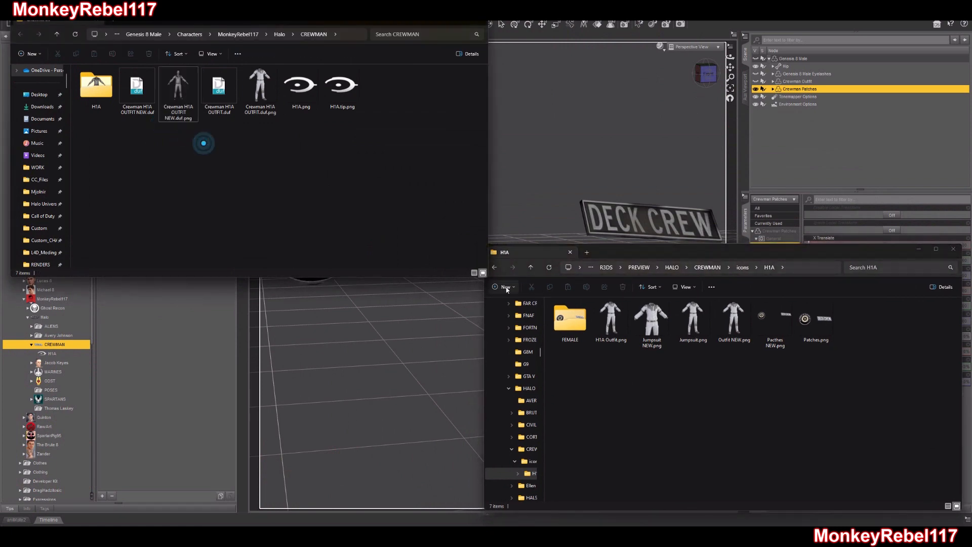
{"action": "left_click", "coordinate": [739, 327]}
{"action": "left_click", "coordinate": [740, 326]}
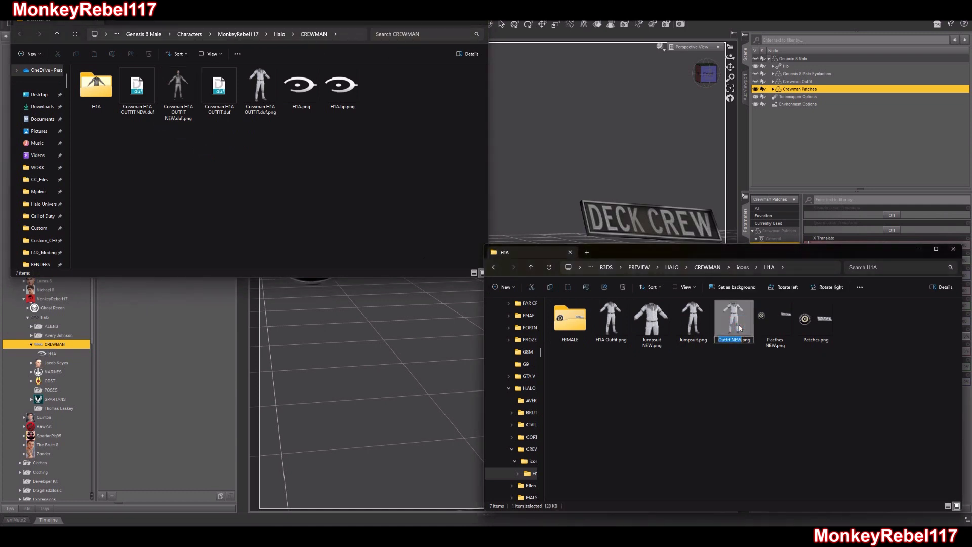
{"action": "key", "text": "ctrl+v"}
{"action": "key", "text": "Return"}
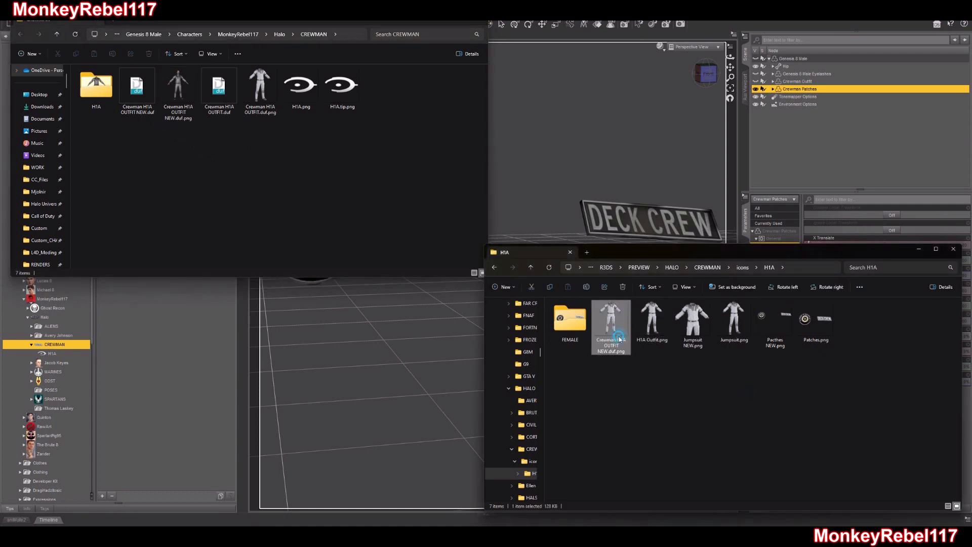
Copy the renamed outfit render into the Genesis 8 Male CREWMAN folder, replacing the existing thumbnail
{"action": "left_click", "coordinate": [298, 194]}
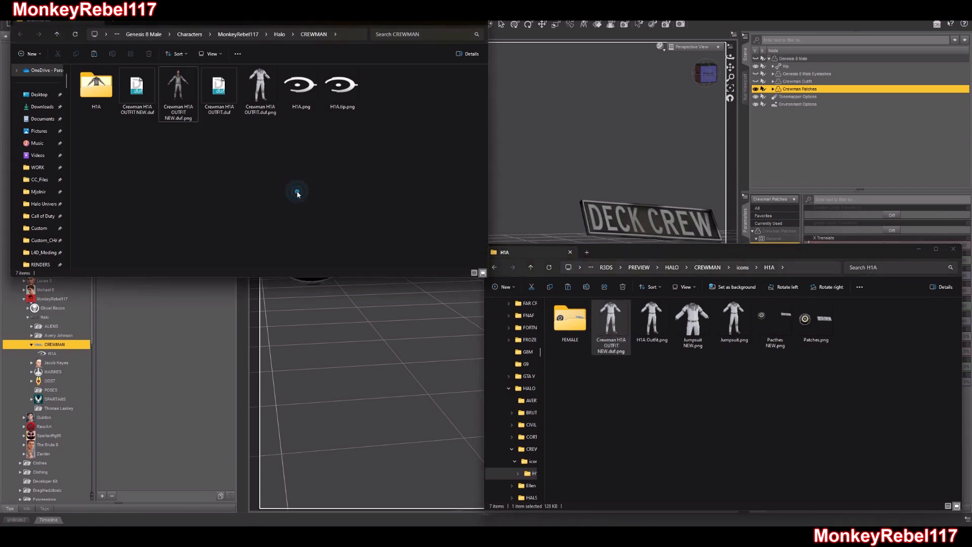
{"action": "key", "text": "ctrl+v"}
{"action": "left_click", "coordinate": [479, 215]}
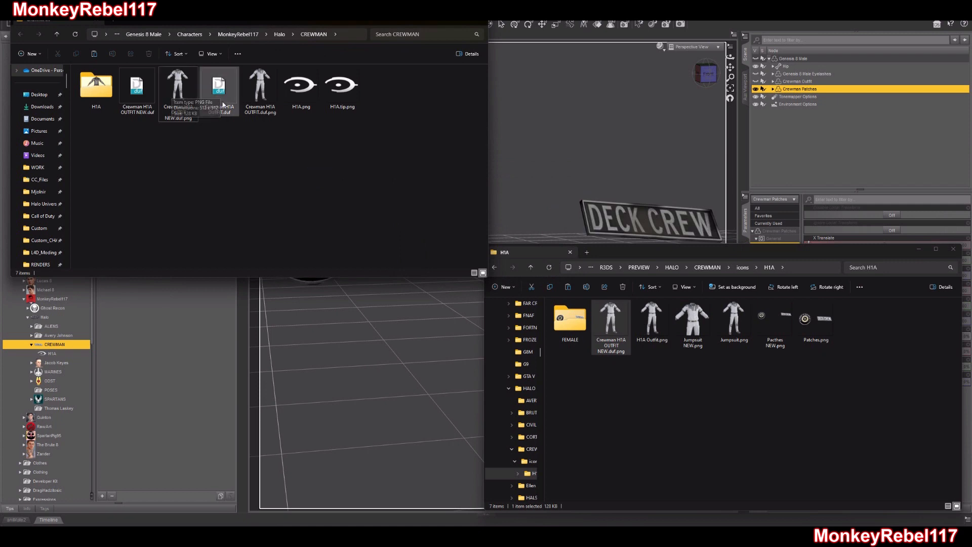
Examine the H1A.png and H1A.tip.png icons alongside the H1A folder they represent
{"action": "left_click", "coordinate": [310, 85]}
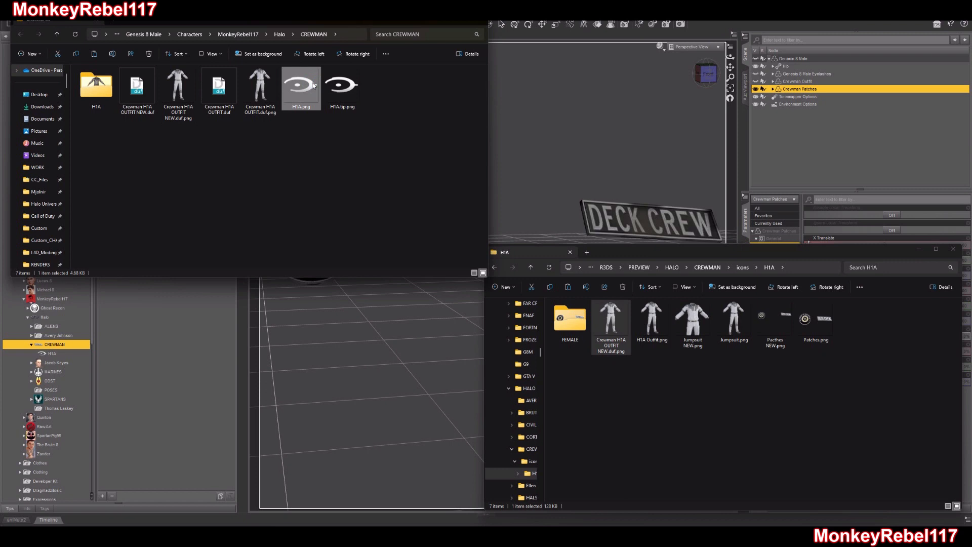
{"action": "left_click", "coordinate": [351, 85]}
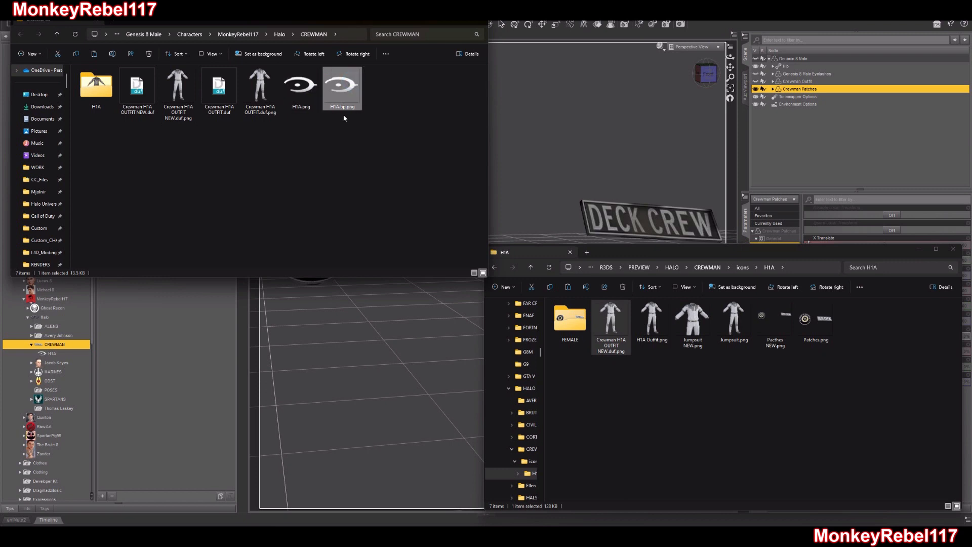
{"action": "left_click", "coordinate": [325, 152]}
{"action": "left_click", "coordinate": [308, 97]}
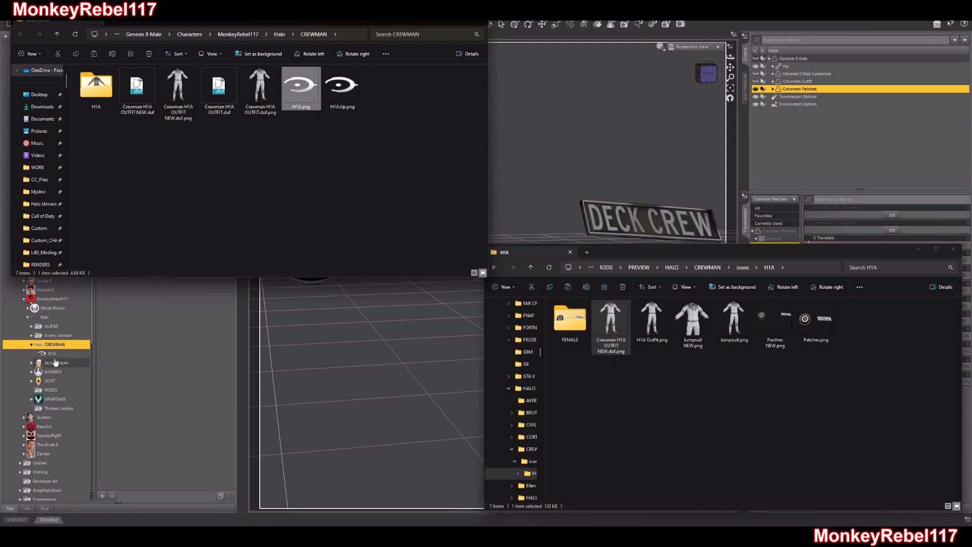
{"action": "left_click", "coordinate": [338, 104]}
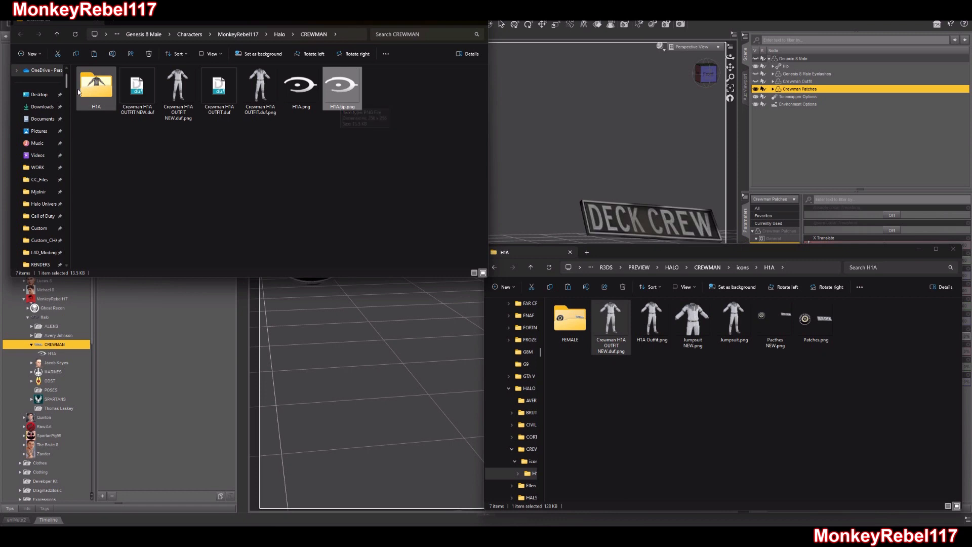
{"action": "left_click", "coordinate": [98, 95]}
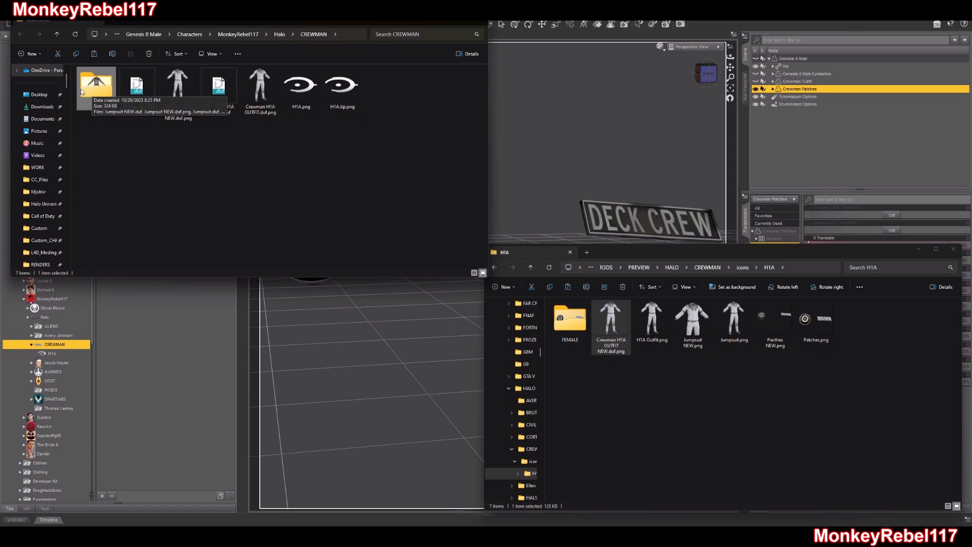
{"action": "left_click", "coordinate": [122, 160]}
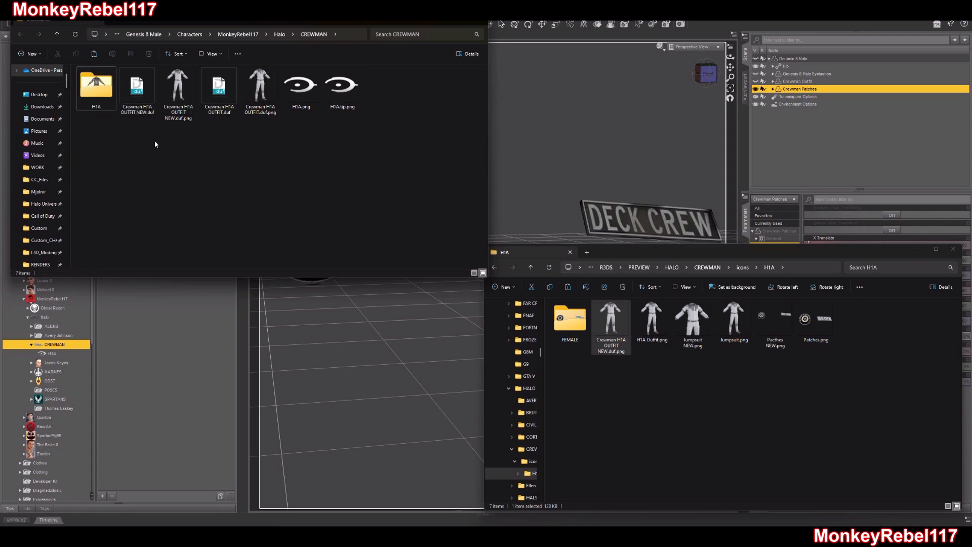
Open the library's H1A subfolder and rename the Jumpsuit NEW.png render to its thumbnail name, Jumpsuit NEW.duf.png
{"action": "double_click", "coordinate": [96, 87]}
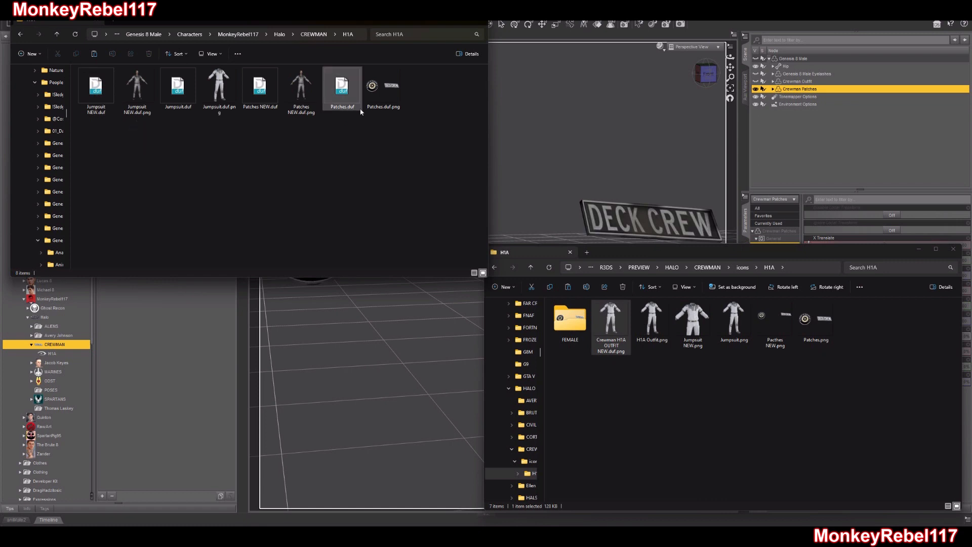
{"action": "left_click", "coordinate": [132, 101]}
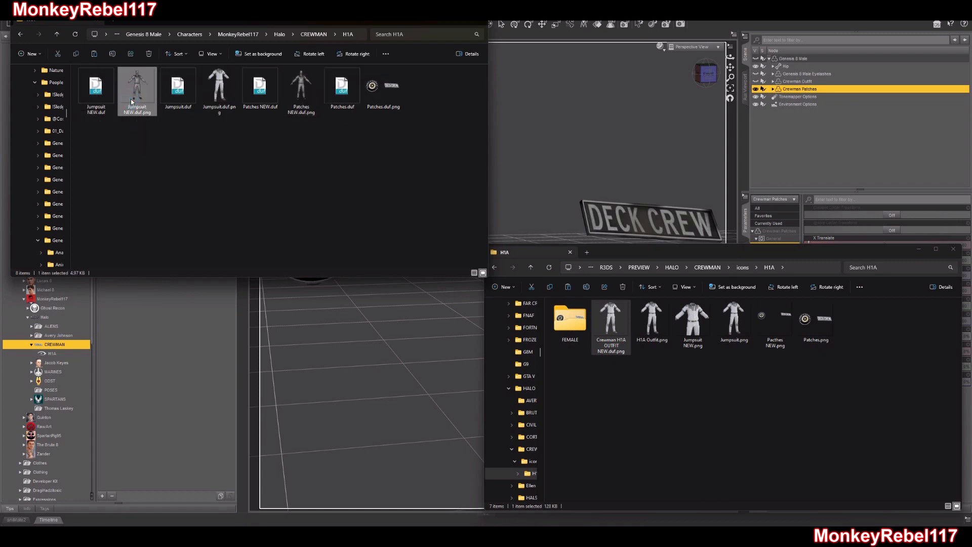
{"action": "left_click", "coordinate": [673, 391]}
{"action": "left_click", "coordinate": [696, 338]}
{"action": "left_click", "coordinate": [697, 339]}
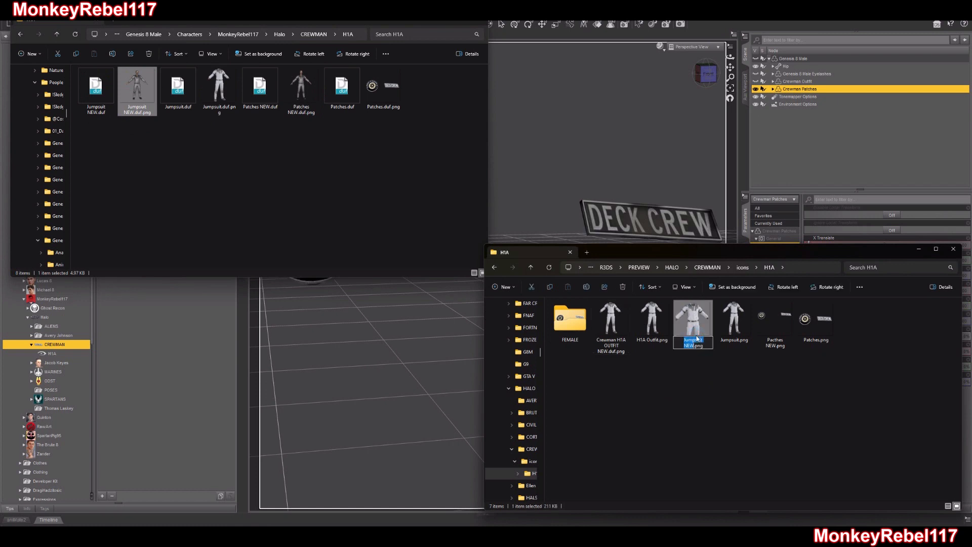
{"action": "type", "text": "Jumpsuit NEW.duf"}
{"action": "left_click", "coordinate": [714, 395]}
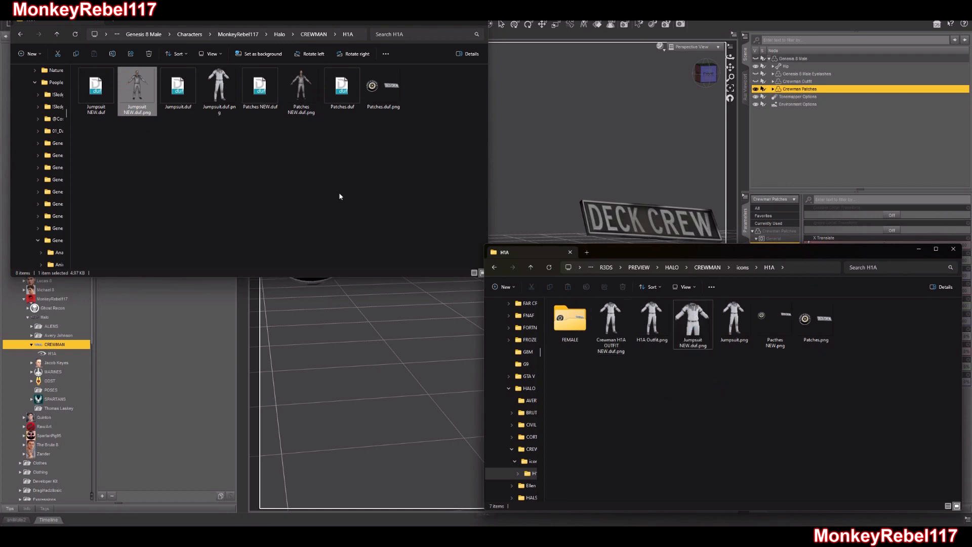
Rename the Pacthes NEW.png render to match its library thumbnail name, Patches NEW.duf.png
{"action": "left_click", "coordinate": [302, 109]}
{"action": "left_click", "coordinate": [303, 109]}
{"action": "key", "text": "ctrl+c"}
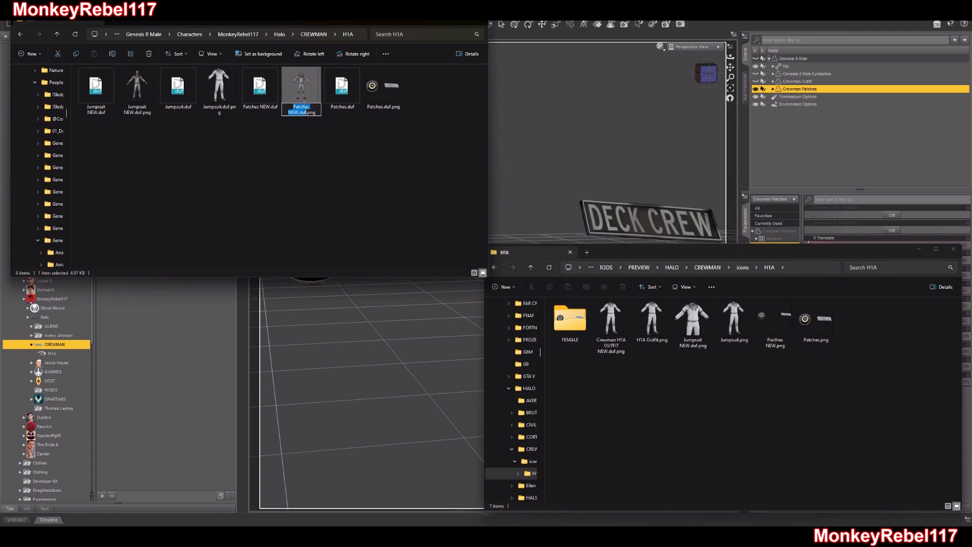
{"action": "left_click", "coordinate": [729, 407]}
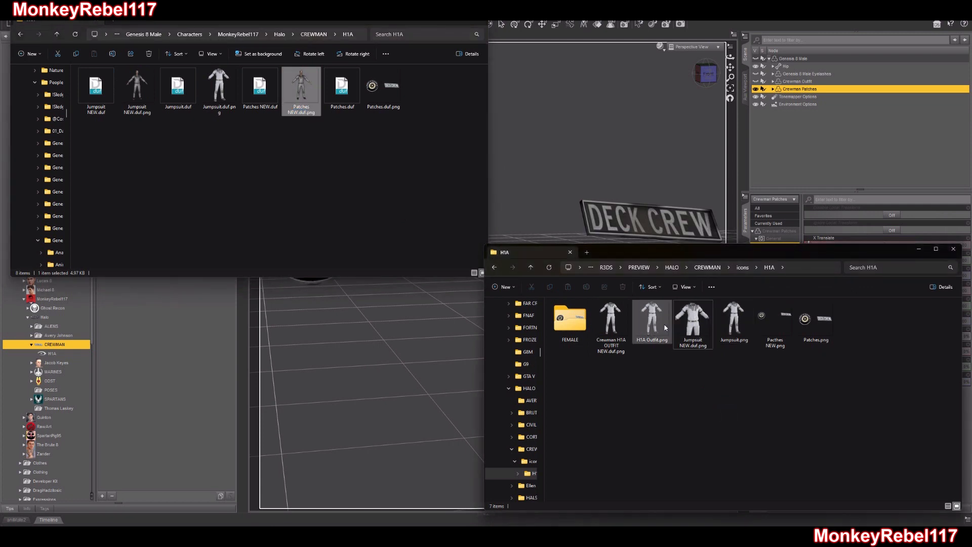
{"action": "left_click", "coordinate": [770, 317]}
{"action": "key", "text": "F2"}
{"action": "key", "text": "ctrl+v"}
{"action": "key", "text": "Return"}
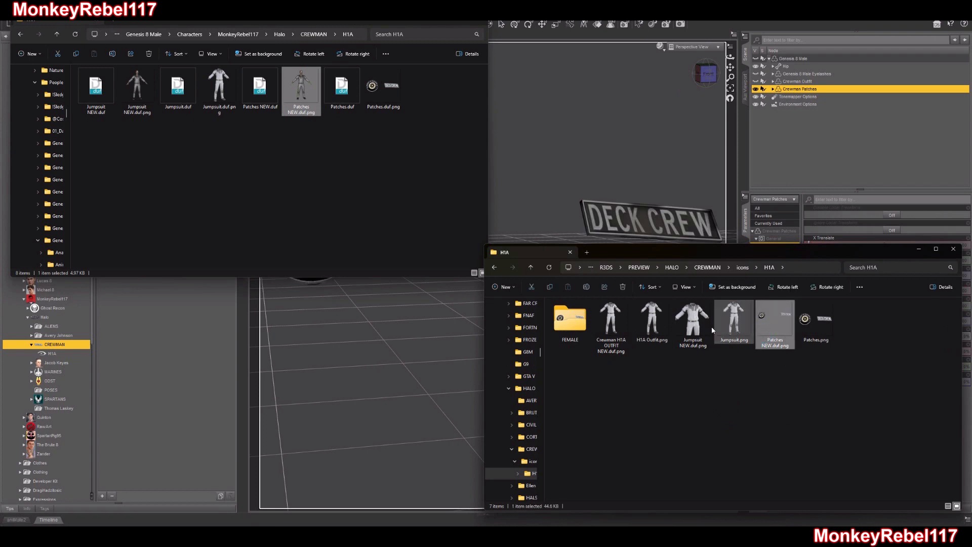
Copy the Jumpsuit NEW.duf.png and Patches NEW.duf.png renders into the library's H1A folder, replacing the existing thumbnails
{"action": "left_click", "coordinate": [693, 329], "text": "ctrl"}
{"action": "left_click", "coordinate": [283, 220]}
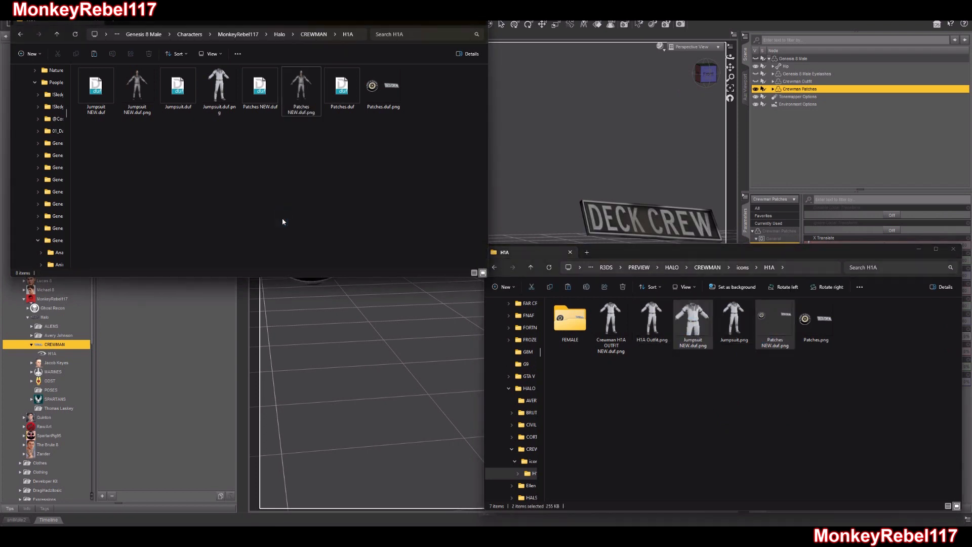
{"action": "key", "text": "ctrl+v"}
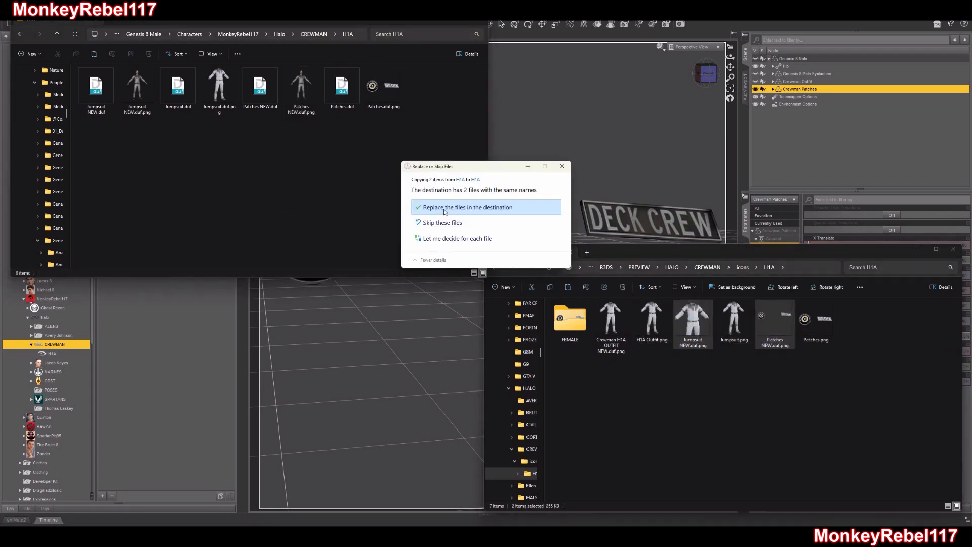
{"action": "left_click", "coordinate": [448, 205]}
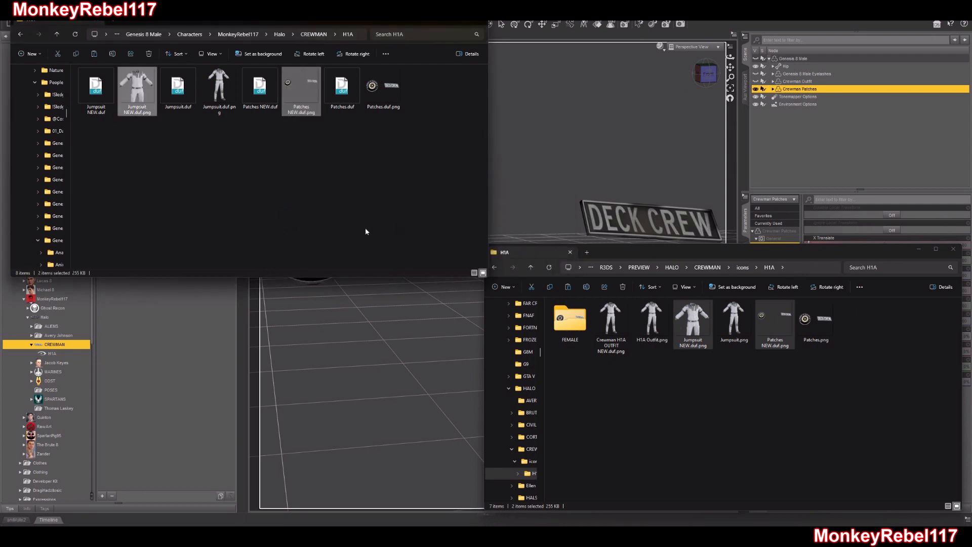
Switch back to DAZ Studio and refresh the CREWMAN folder and its H1A subfolder in the content library
{"action": "left_click", "coordinate": [188, 308]}
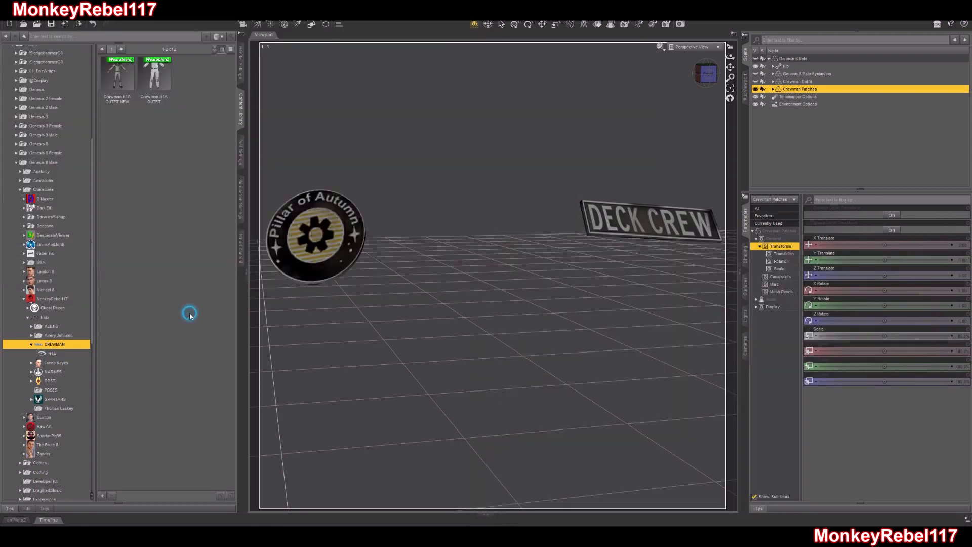
{"action": "right_click", "coordinate": [63, 344]}
{"action": "left_click", "coordinate": [97, 418]}
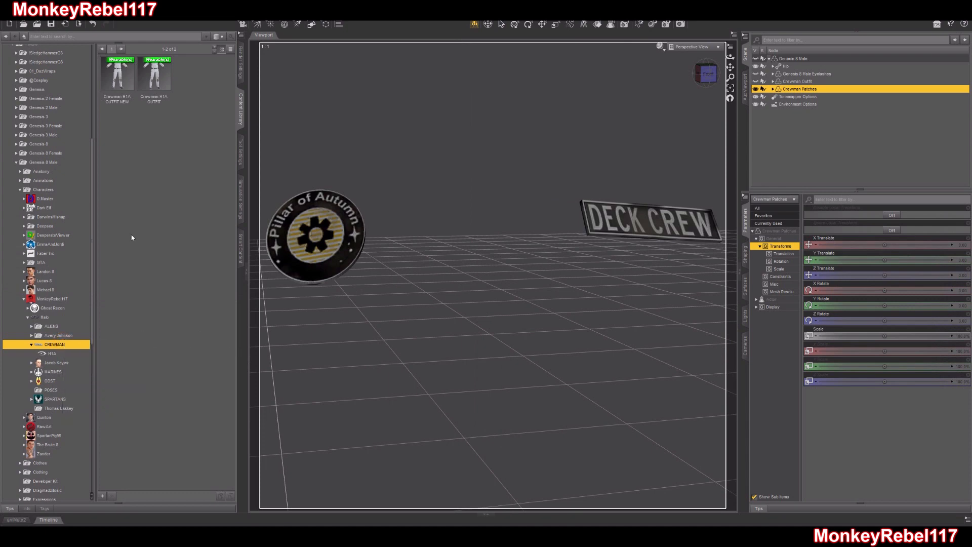
{"action": "left_click", "coordinate": [60, 353]}
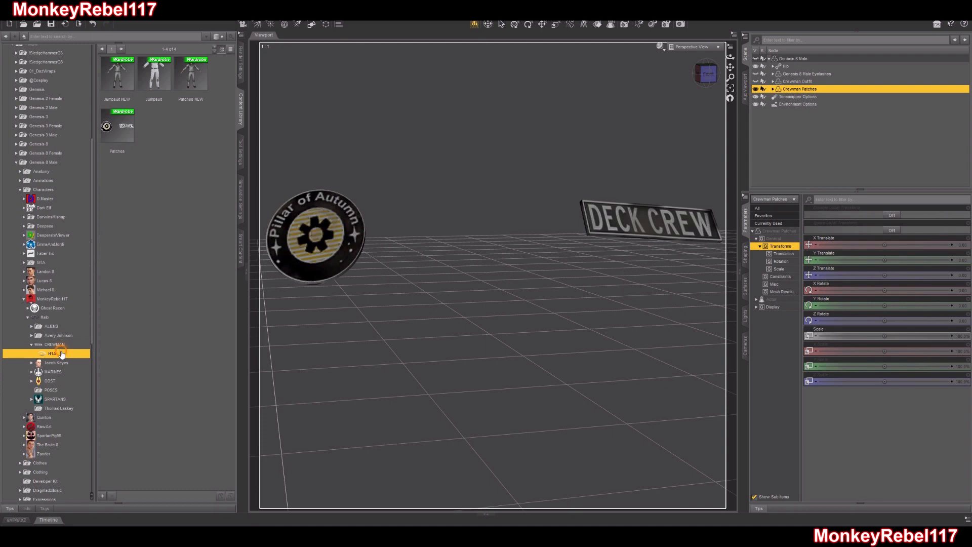
{"action": "right_click", "coordinate": [62, 354]}
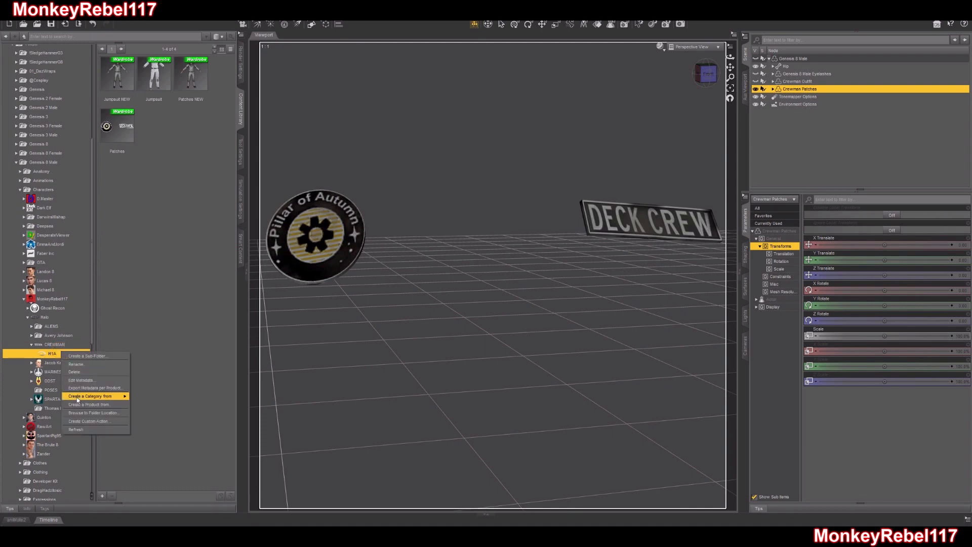
{"action": "left_click", "coordinate": [77, 430]}
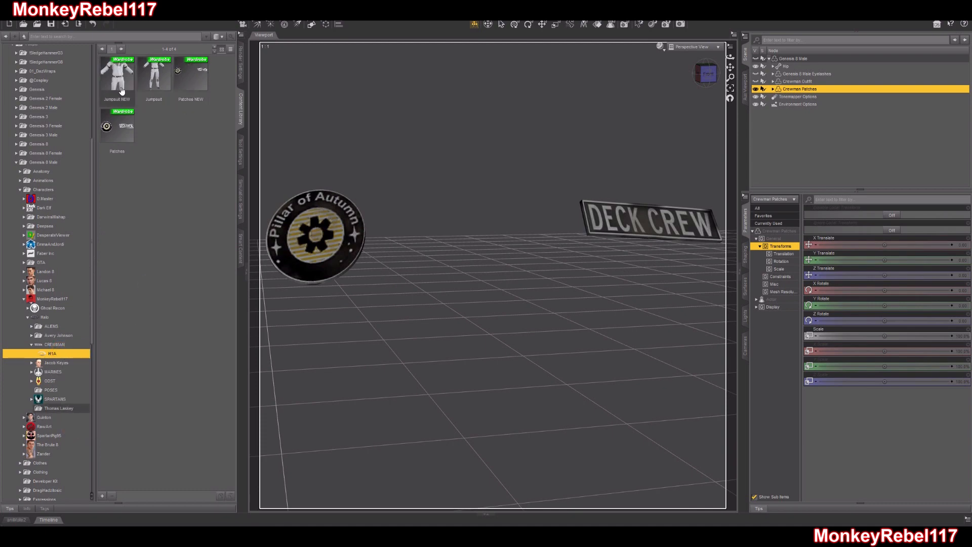
{"action": "mouse_move", "coordinate": [121, 90]}
Make the Genesis 8 Male figure visible again with its outfit and patches, and frame the full body in the viewport
{"action": "left_click", "coordinate": [756, 59]}
{"action": "scroll", "coordinate": [561, 238], "scroll_direction": "down", "scroll_amount": 6}
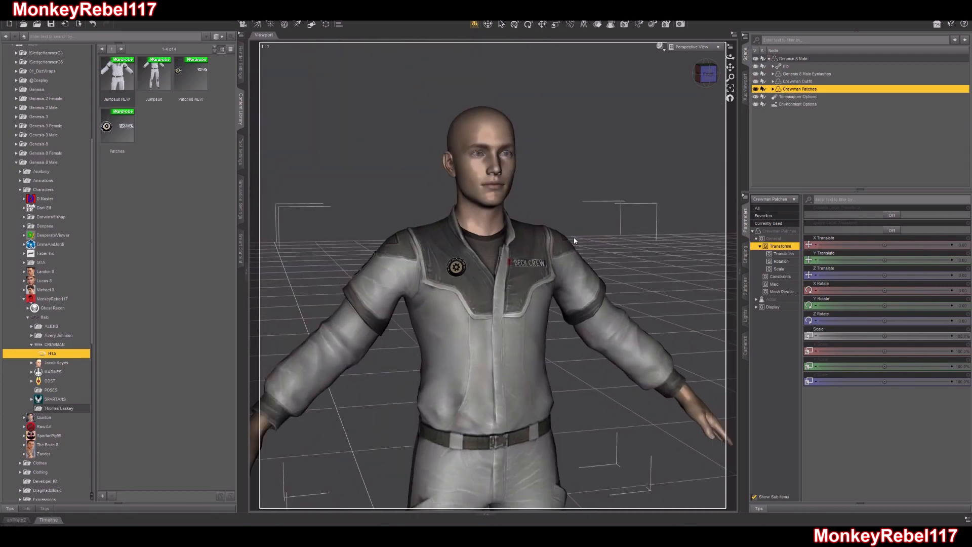
{"action": "left_click", "coordinate": [756, 59]}
{"action": "left_click", "coordinate": [757, 60]}
{"action": "scroll", "coordinate": [595, 224], "scroll_direction": "down", "scroll_amount": 5}
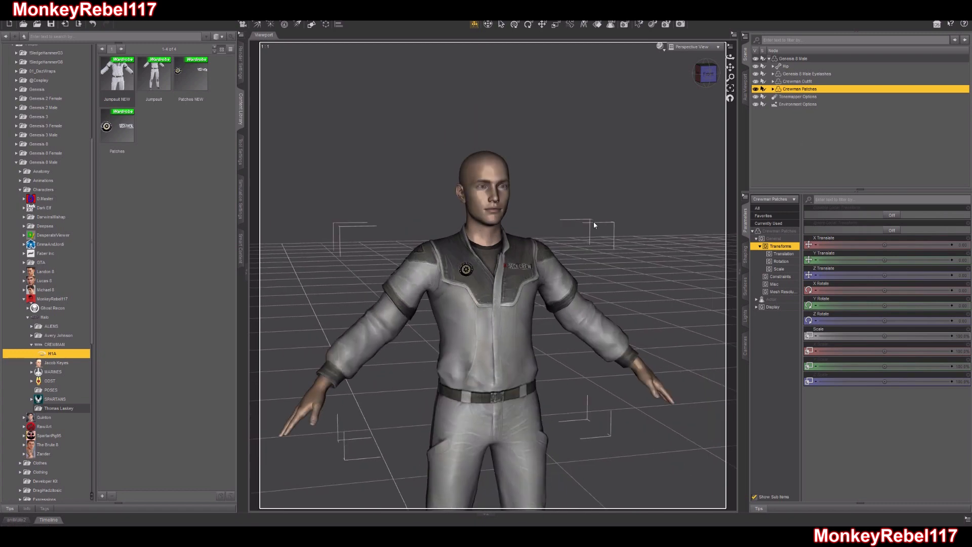
{"action": "left_click_drag", "start_coordinate": [730, 67], "coordinate": [725, 34]}
{"action": "scroll", "coordinate": [688, 150], "scroll_direction": "down", "scroll_amount": 1}
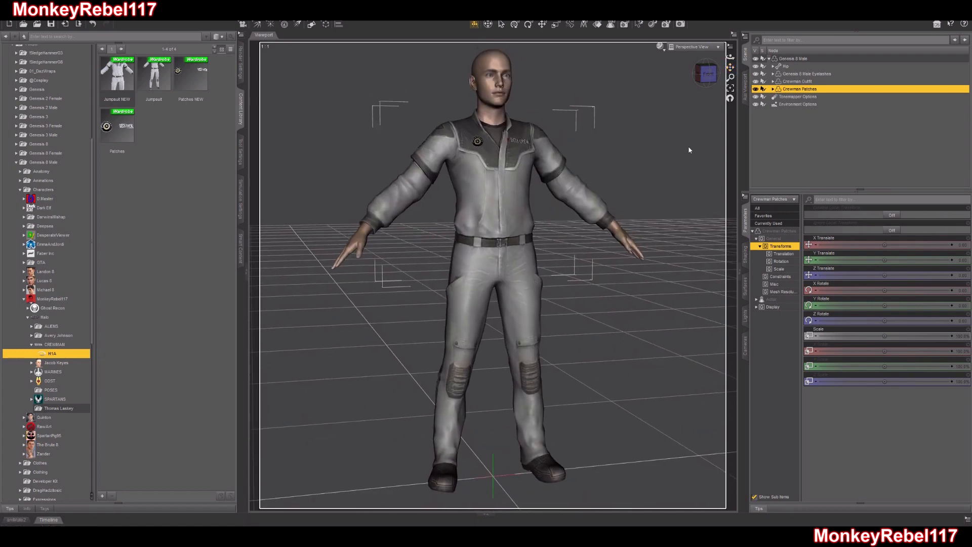